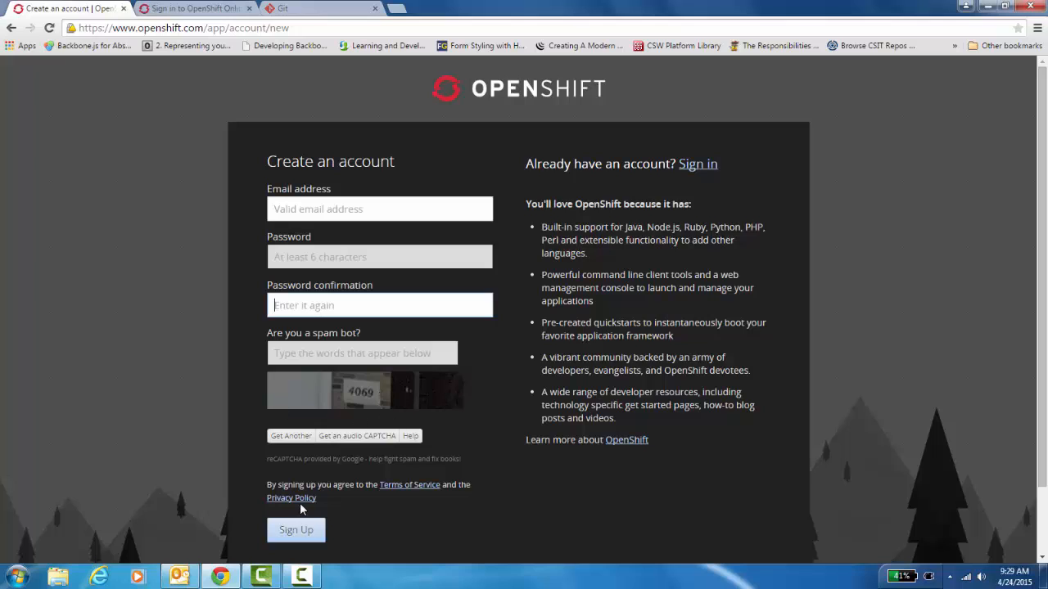
Submit the completed Create an account form to sign up for OpenShift Online
{"action": "left_click", "coordinate": [297, 530]}
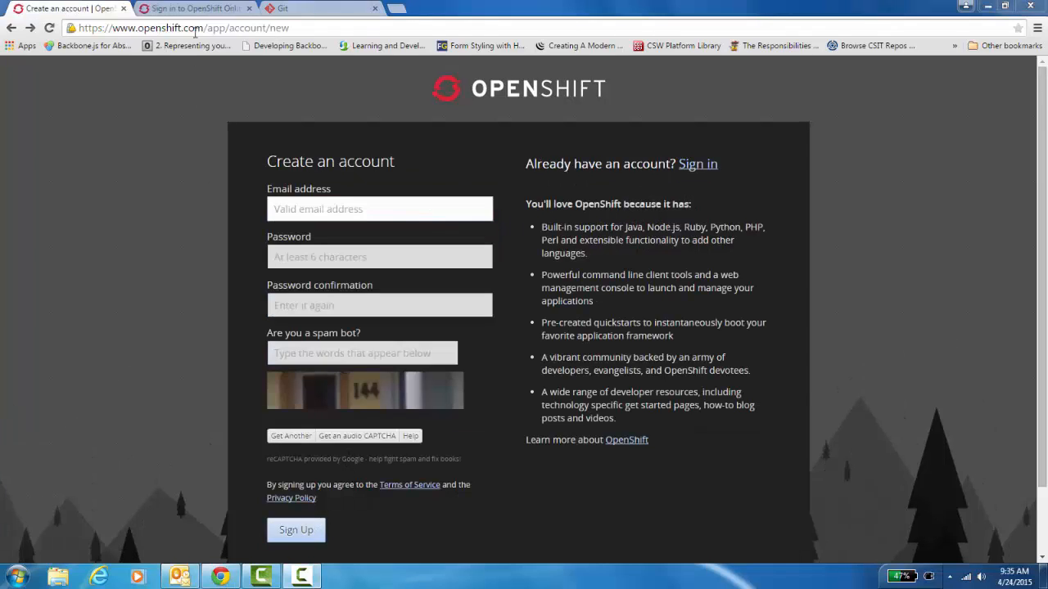
Sign in with the account e-mail and password, then go to the account Settings page
{"action": "left_click", "coordinate": [186, 7]}
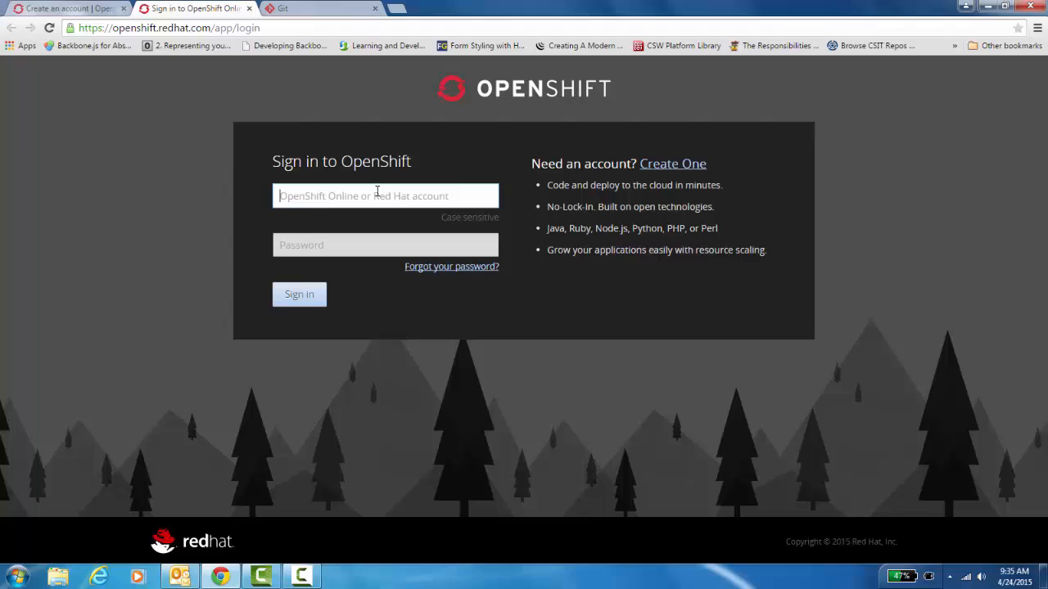
{"action": "type", "text": "megh"}
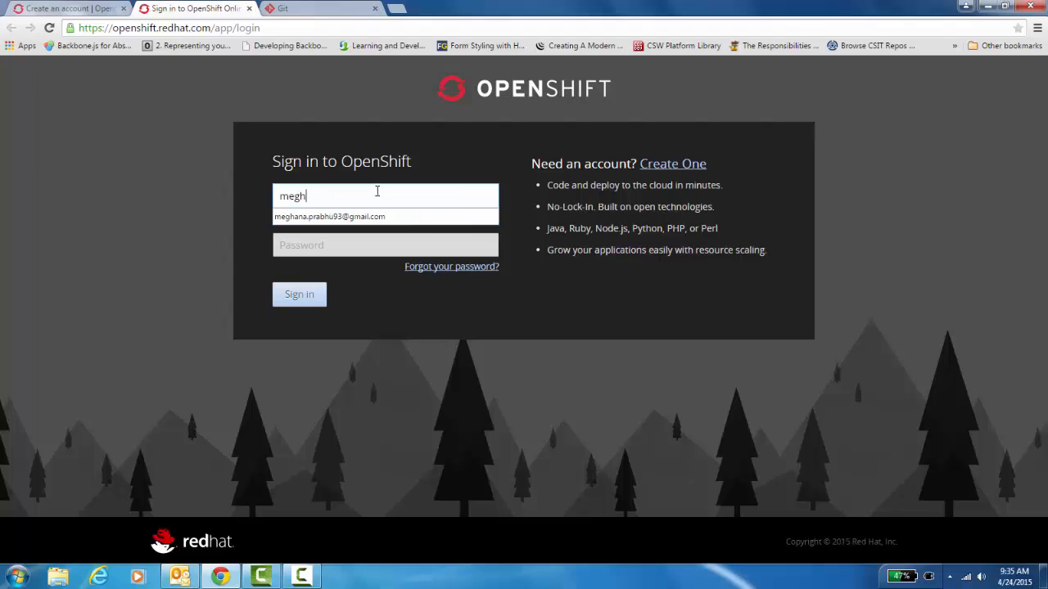
{"action": "type", "text": "a"}
{"action": "key", "text": "Down"}
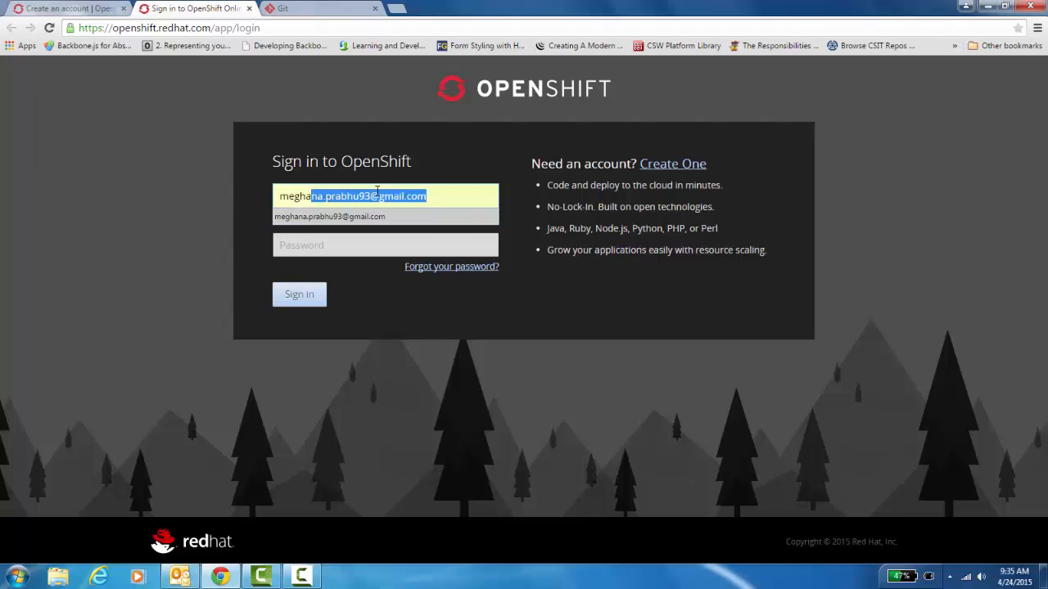
{"action": "key", "text": "Return"}
{"action": "left_click", "coordinate": [345, 244]}
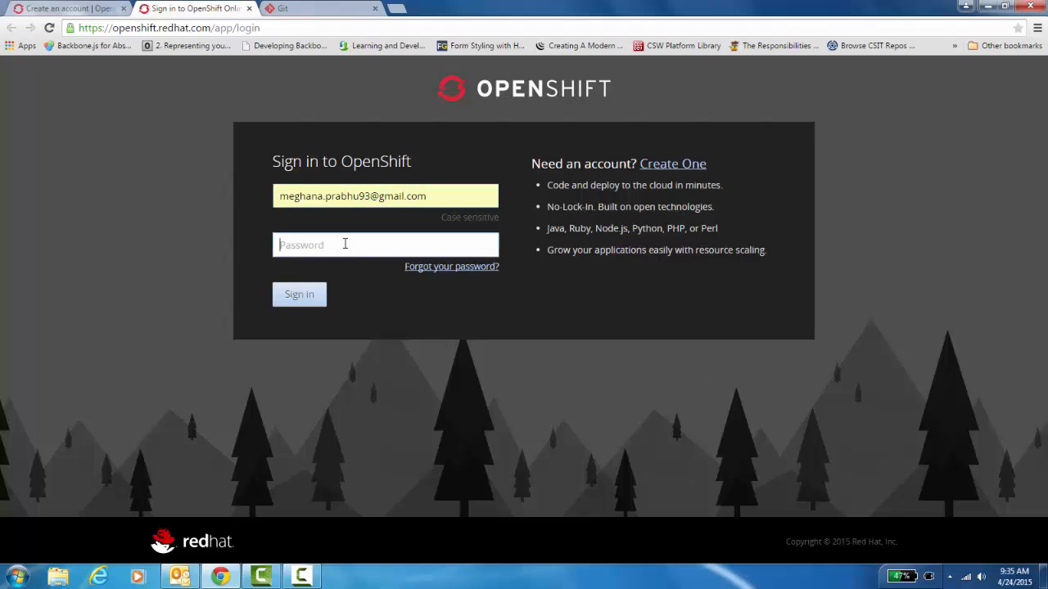
{"action": "type", "text": "••"}
{"action": "key", "text": "BackSpace"}
{"action": "key", "text": "BackSpace"}
{"action": "type", "text": "•••••••••"}
{"action": "left_click", "coordinate": [314, 299]}
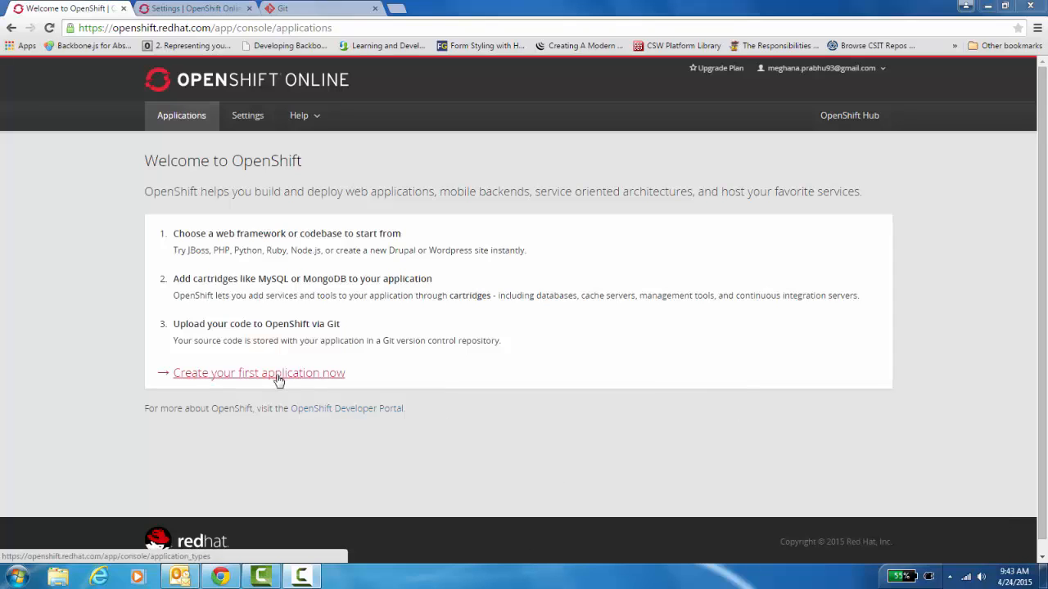
{"action": "left_click", "coordinate": [266, 123]}
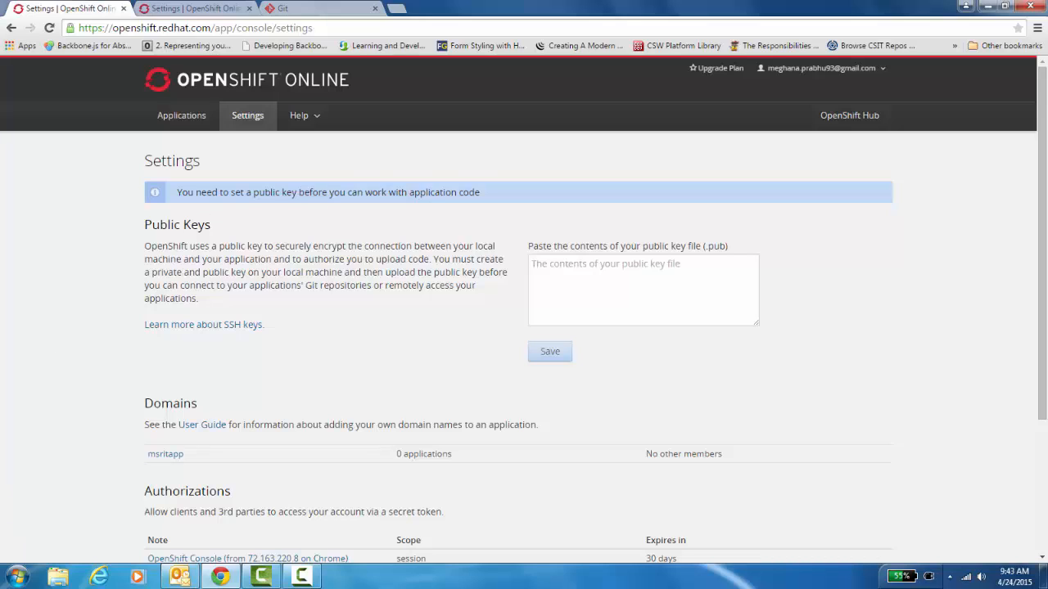
Launch PuTTYgen, generate a 2048-bit SSH-2 RSA key pair and enter a passphrase
{"action": "left_click", "coordinate": [16, 577]}
{"action": "type", "text": "putty"}
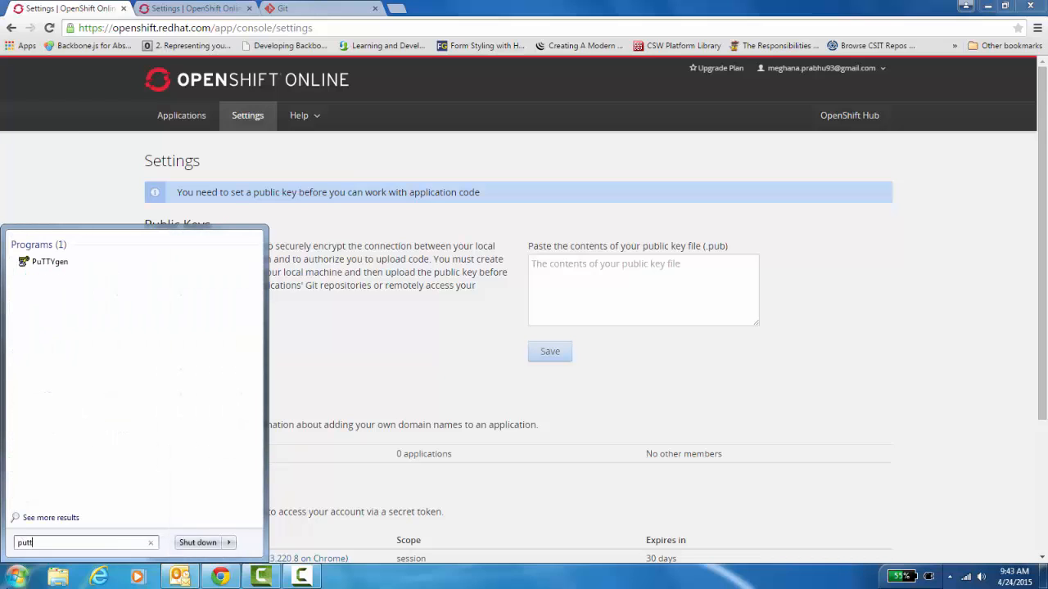
{"action": "left_click", "coordinate": [65, 262]}
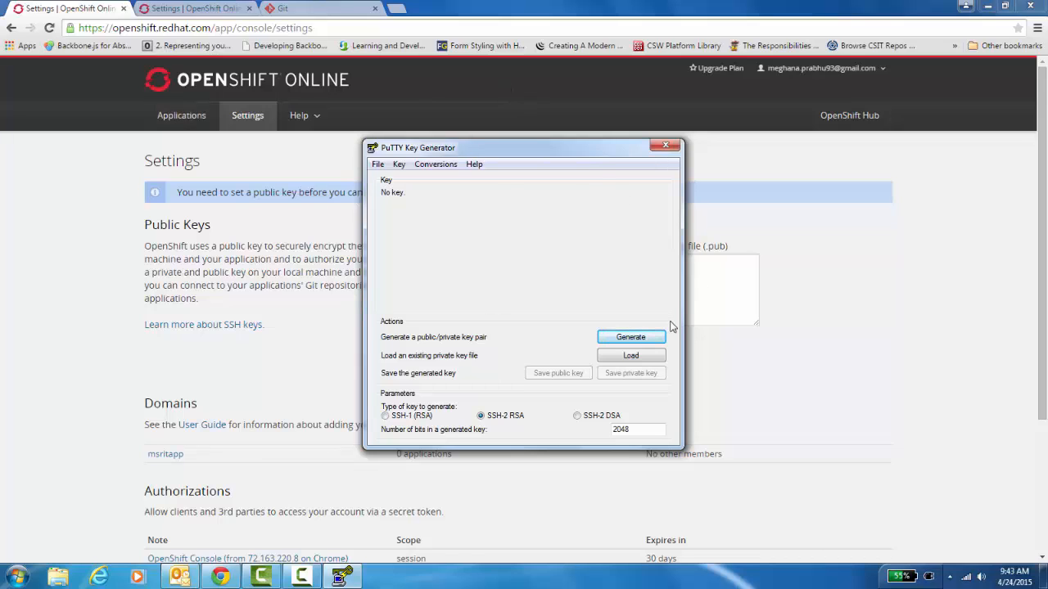
{"action": "left_click", "coordinate": [631, 339]}
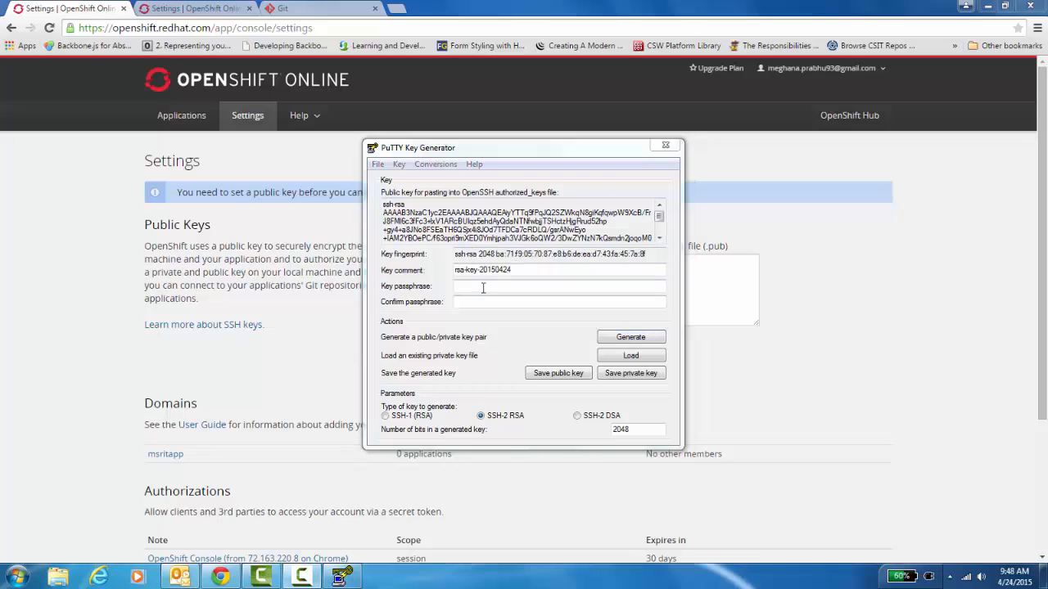
{"action": "left_click", "coordinate": [483, 287]}
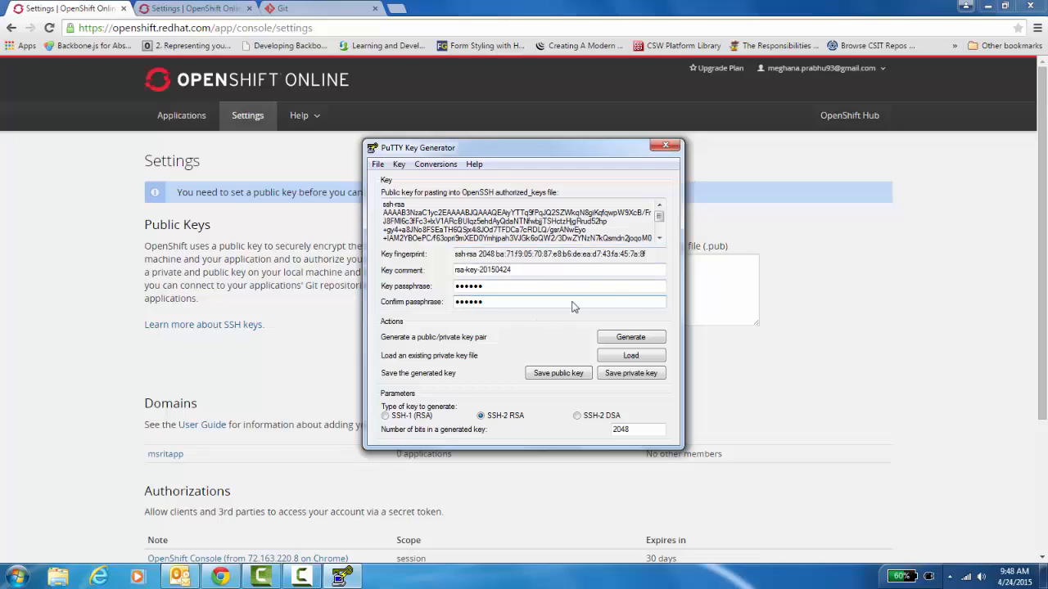
Save the private key as private_key and the public key as public on the Desktop
{"action": "left_click", "coordinate": [659, 379]}
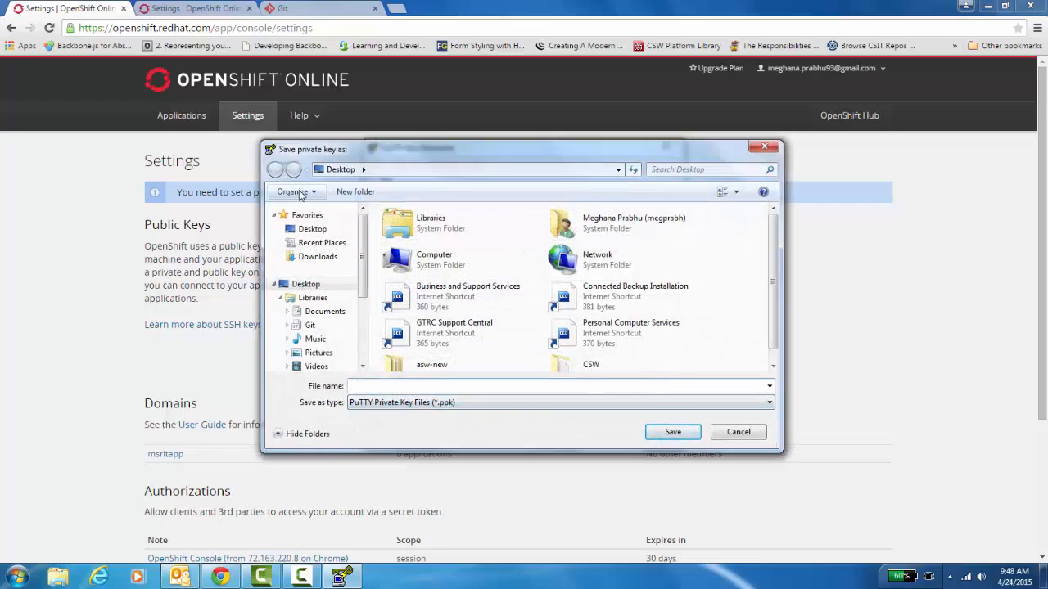
{"action": "left_click", "coordinate": [311, 229]}
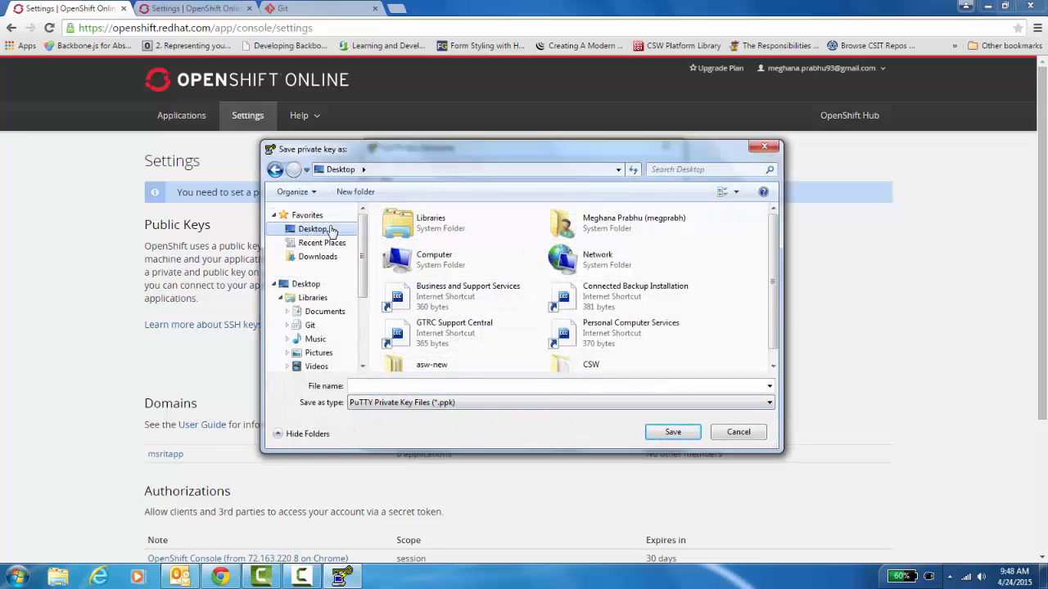
{"action": "left_click", "coordinate": [410, 385]}
{"action": "type", "text": "private_key"}
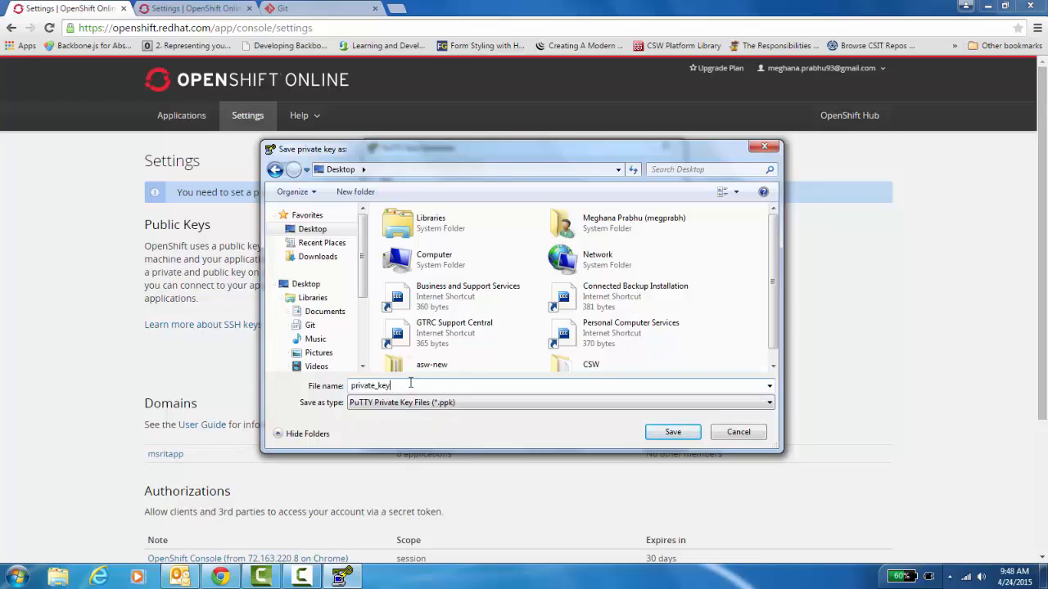
{"action": "key", "text": "Return"}
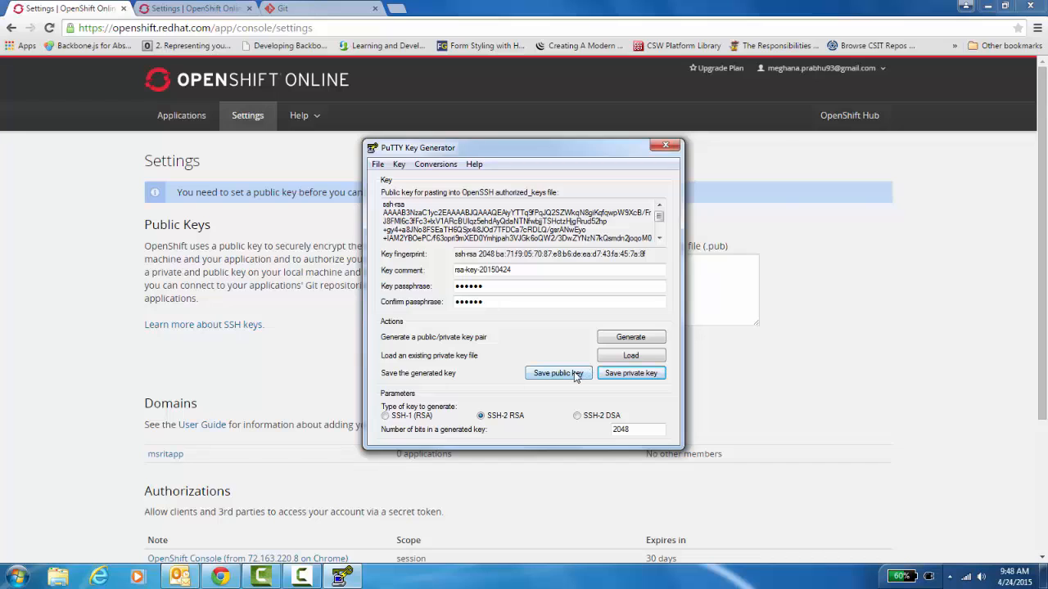
{"action": "left_click", "coordinate": [558, 373]}
{"action": "type", "text": "public"}
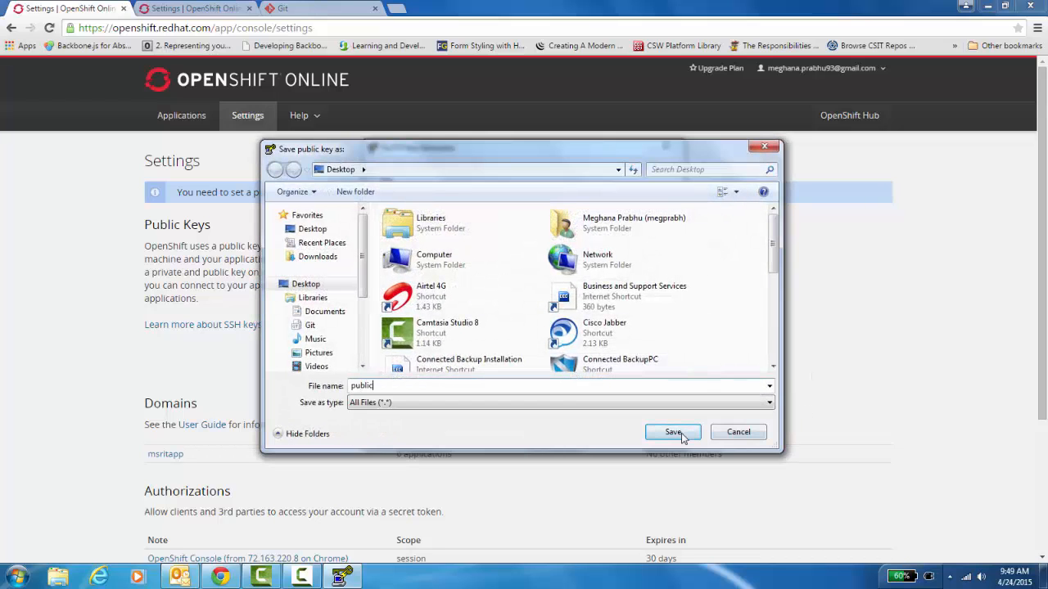
{"action": "left_click", "coordinate": [681, 432]}
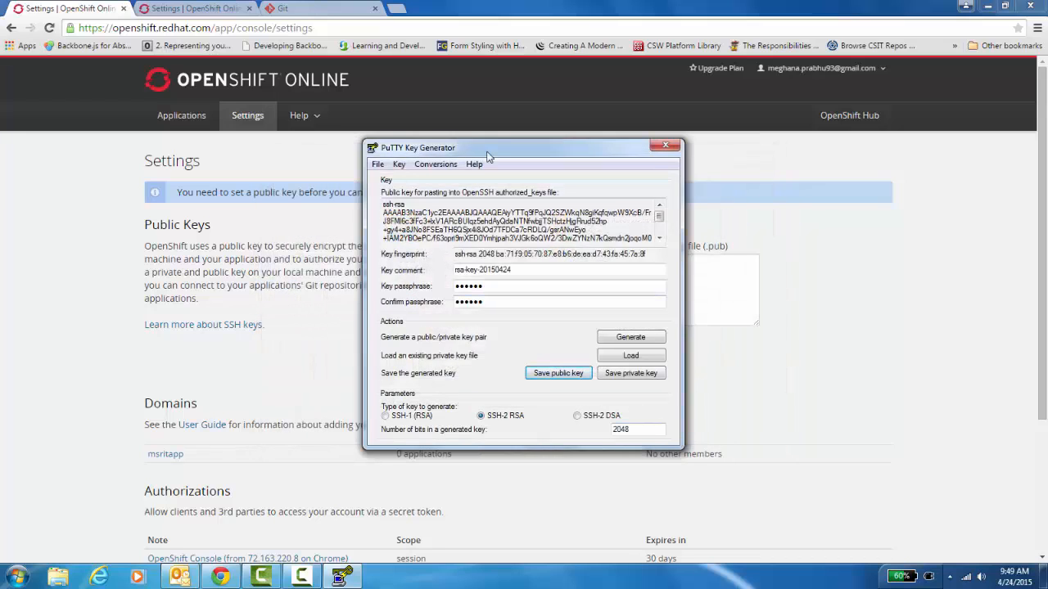
{"action": "left_click", "coordinate": [663, 145]}
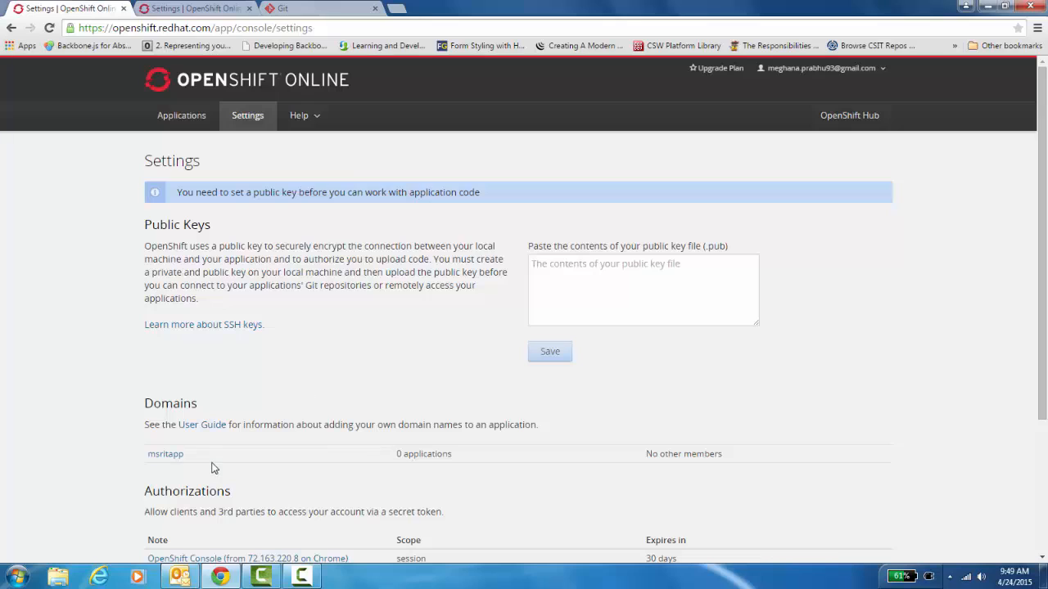
Paste the SSH public key into Public Keys, save it as the default key, and return to Applications
{"action": "left_click", "coordinate": [549, 291]}
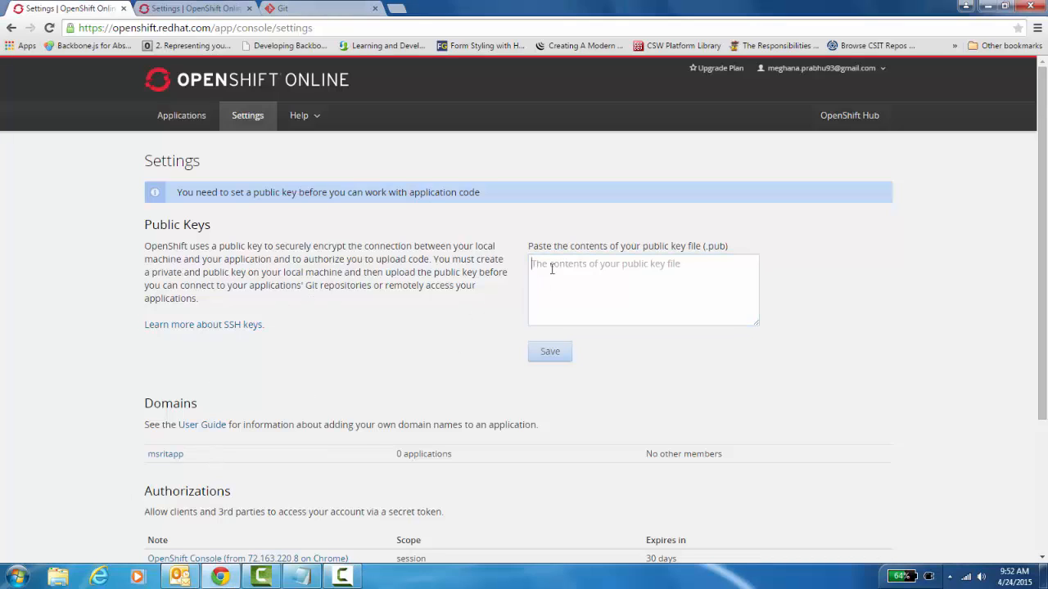
{"action": "left_click", "coordinate": [552, 270]}
{"action": "key", "text": "ctrl+v"}
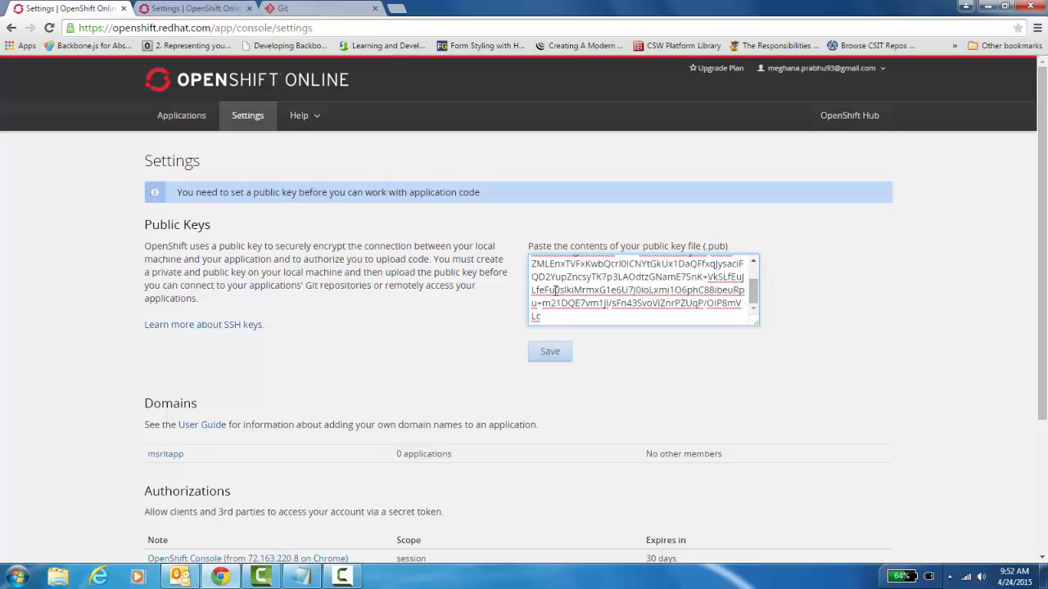
{"action": "left_click", "coordinate": [561, 361]}
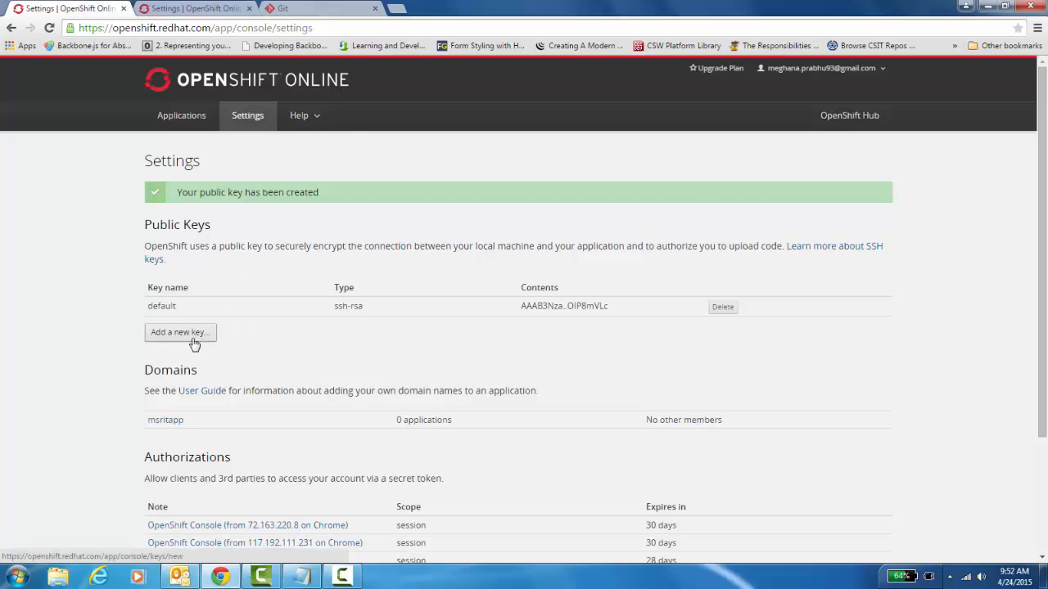
{"action": "left_click", "coordinate": [174, 123]}
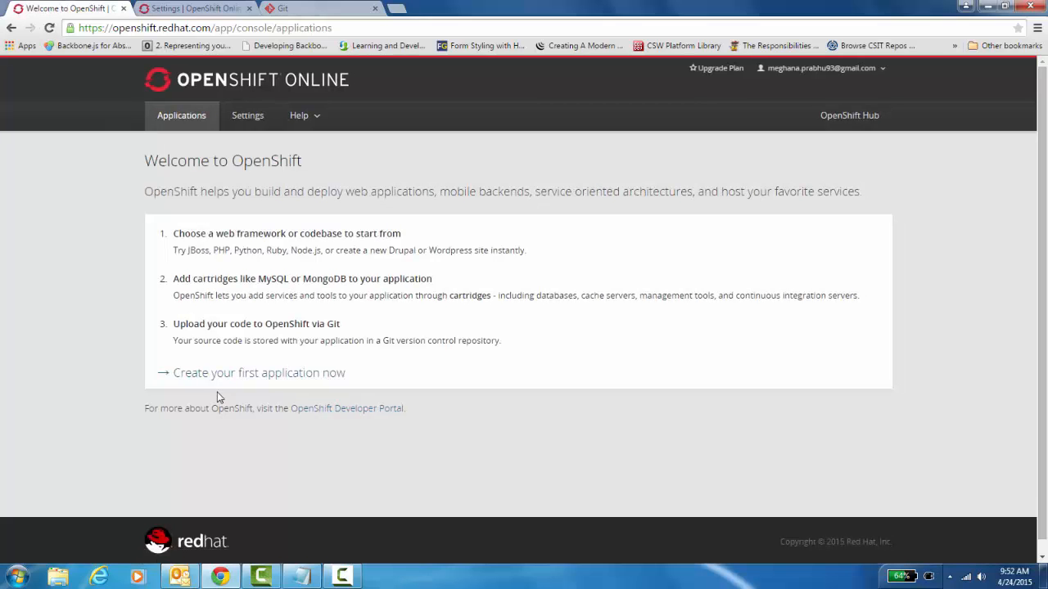
Start a PHP 5.4 application, replacing 'php' in the public URL with 'myappicationb' under -msritapp.rhcloud.com
{"action": "left_click", "coordinate": [227, 378]}
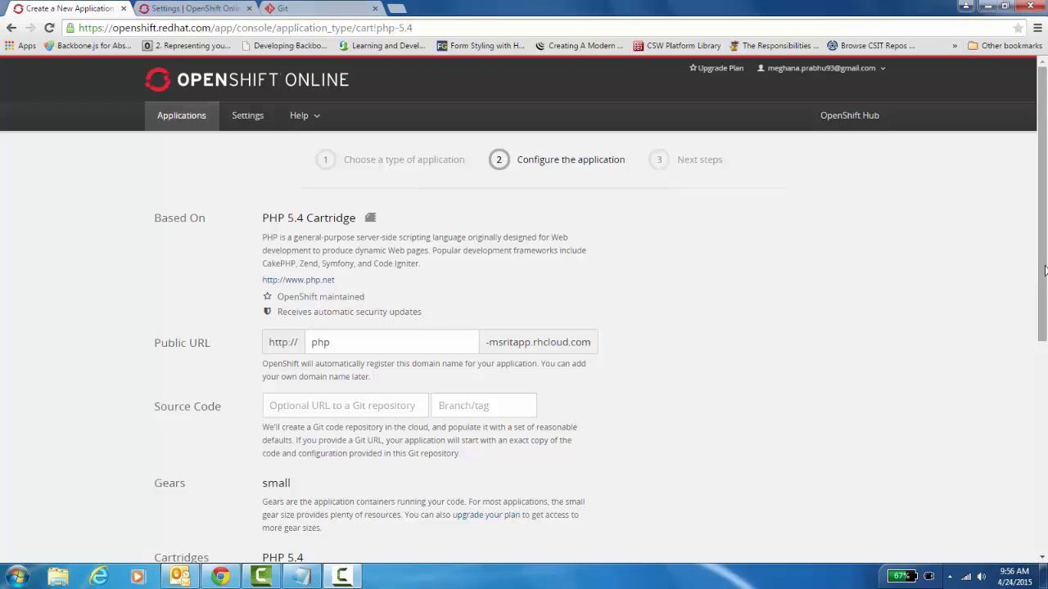
{"action": "left_click_drag", "start_coordinate": [1043, 272], "coordinate": [1045, 193]}
{"action": "left_click_drag", "start_coordinate": [1047, 256], "coordinate": [1037, 294]}
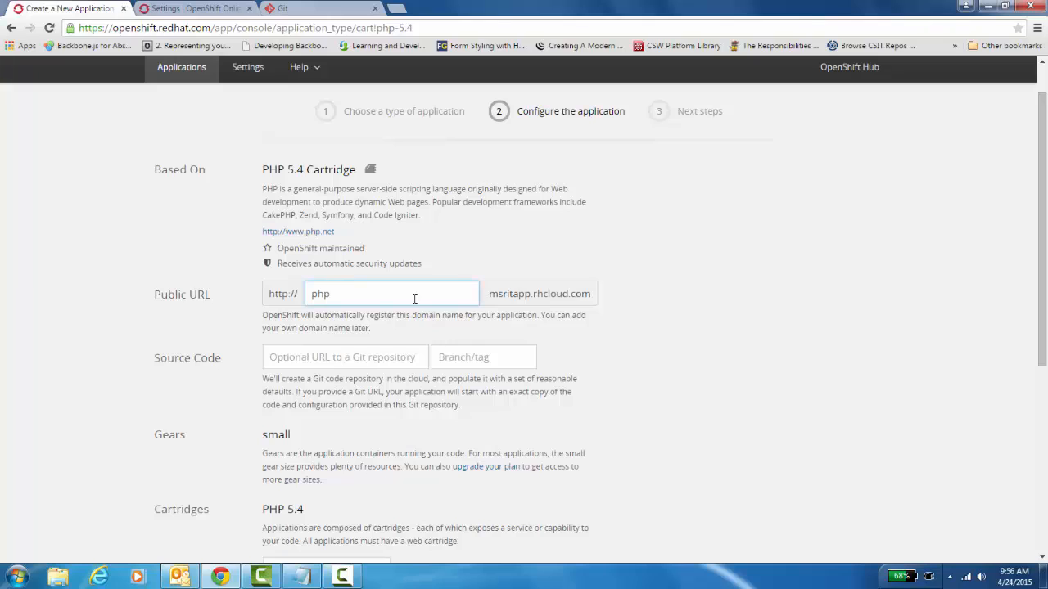
{"action": "left_click", "coordinate": [547, 300]}
{"action": "double_click", "coordinate": [548, 299]}
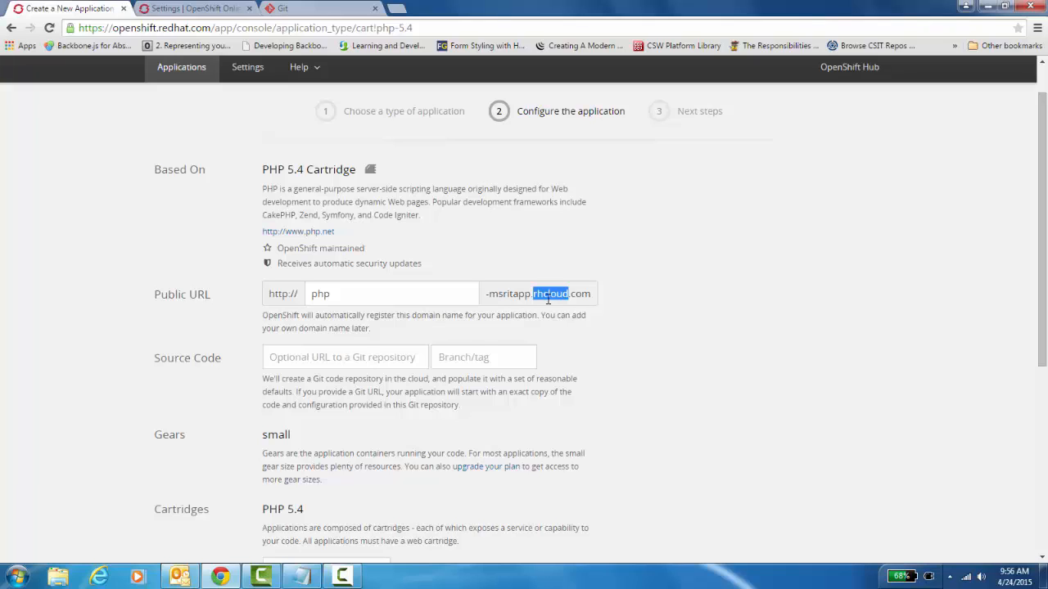
{"action": "left_click", "coordinate": [374, 294]}
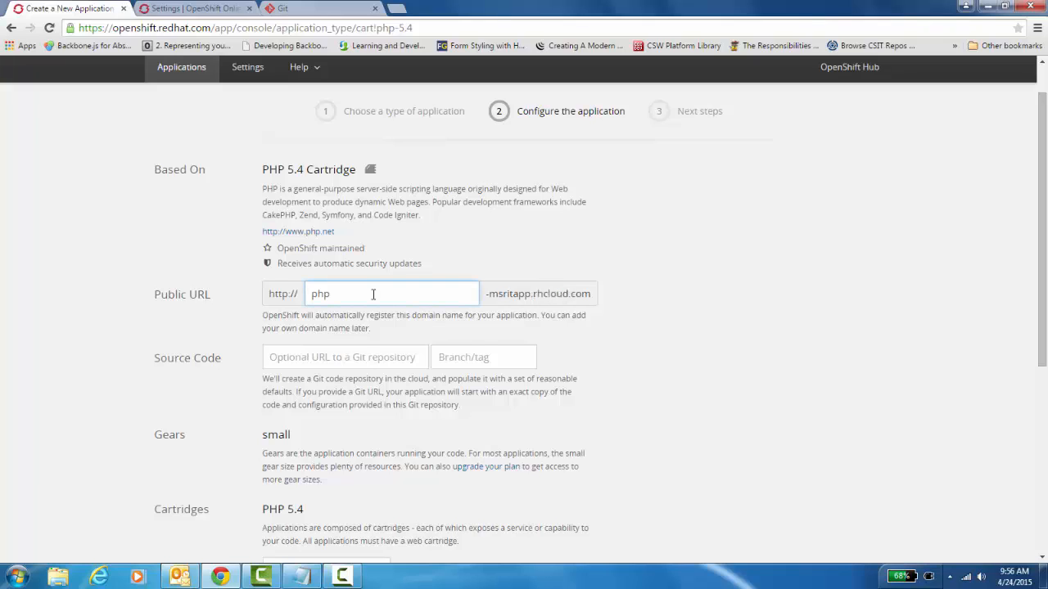
{"action": "key", "text": "BackSpace"}
{"action": "key", "text": "BackSpace"}
{"action": "key", "text": "BackSpace"}
{"action": "type", "text": "myappicationb"}
{"action": "key", "text": "Tab"}
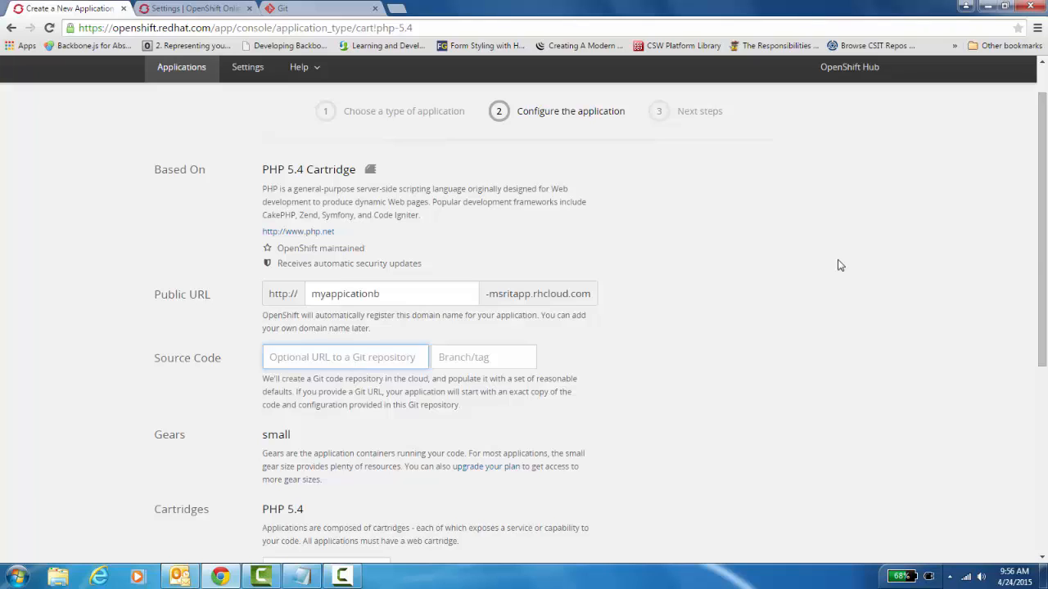
{"action": "left_click", "coordinate": [1038, 307]}
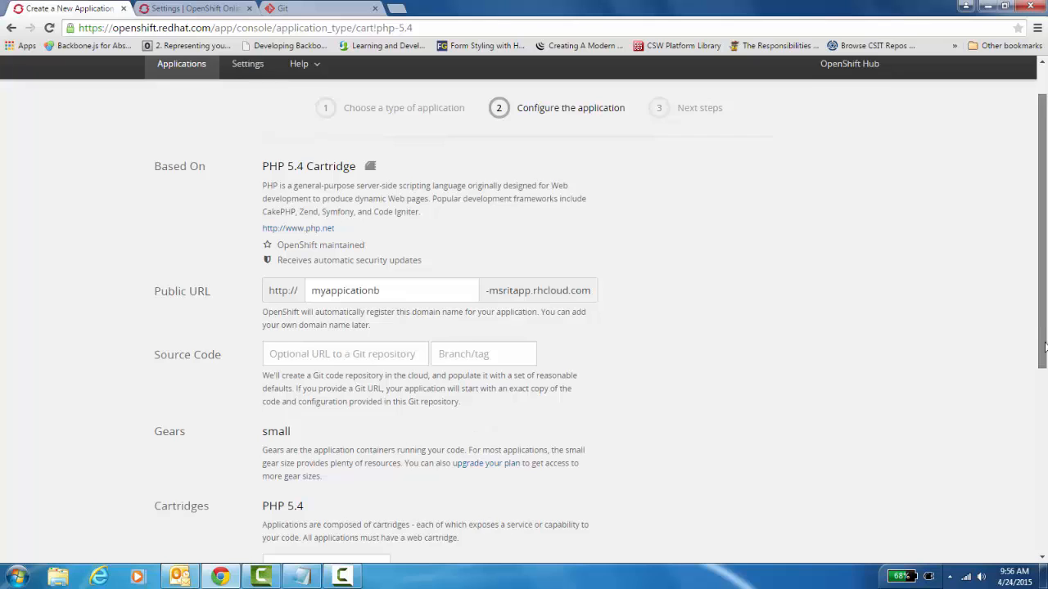
Create the PHP 5.4 application without scaling and with no region preference
{"action": "left_click_drag", "start_coordinate": [1040, 307], "coordinate": [1040, 389]}
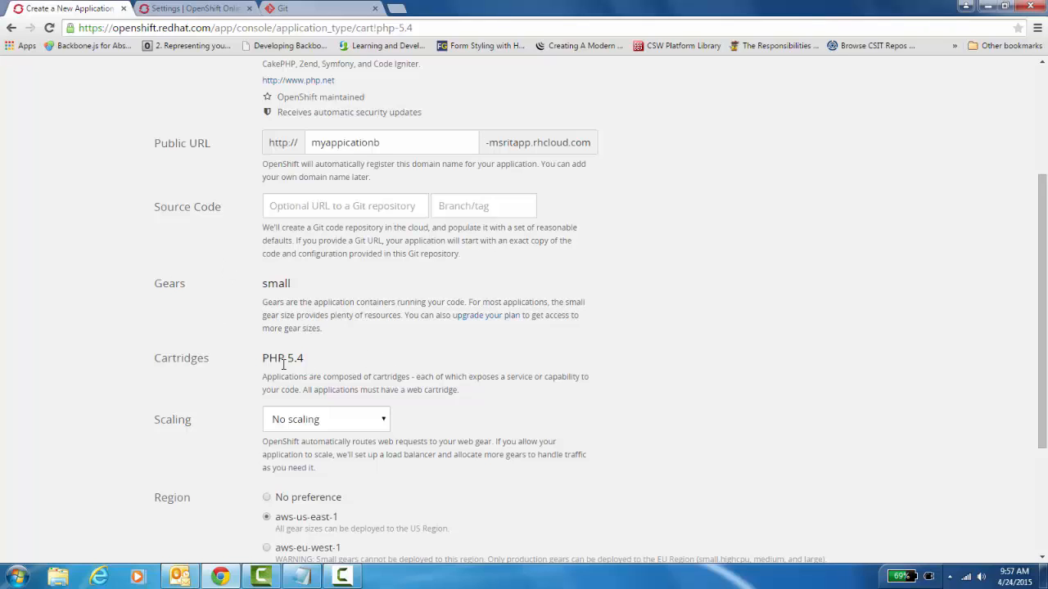
{"action": "left_click", "coordinate": [385, 423]}
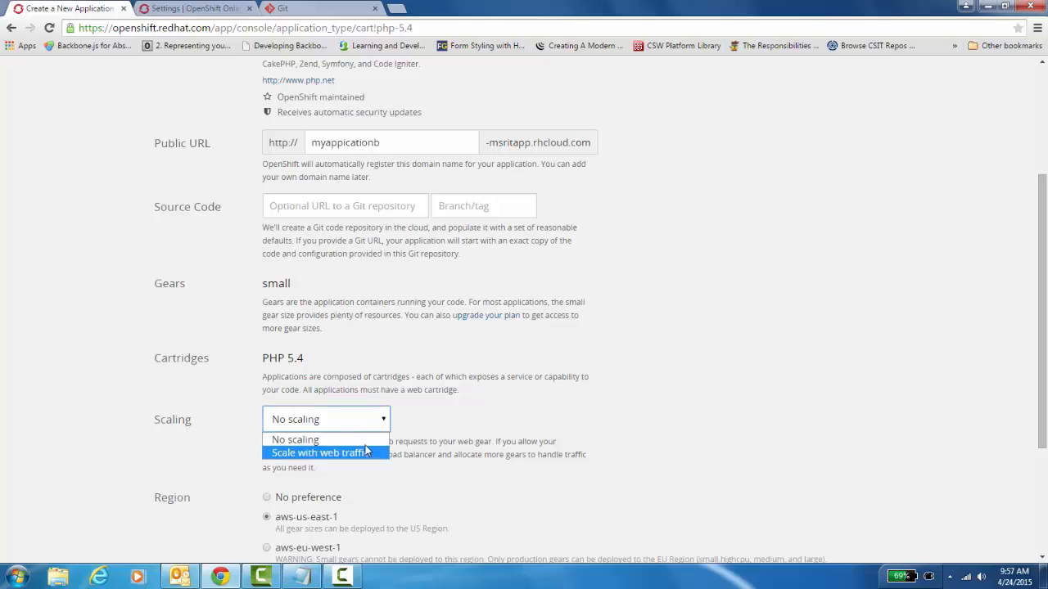
{"action": "left_click", "coordinate": [364, 443]}
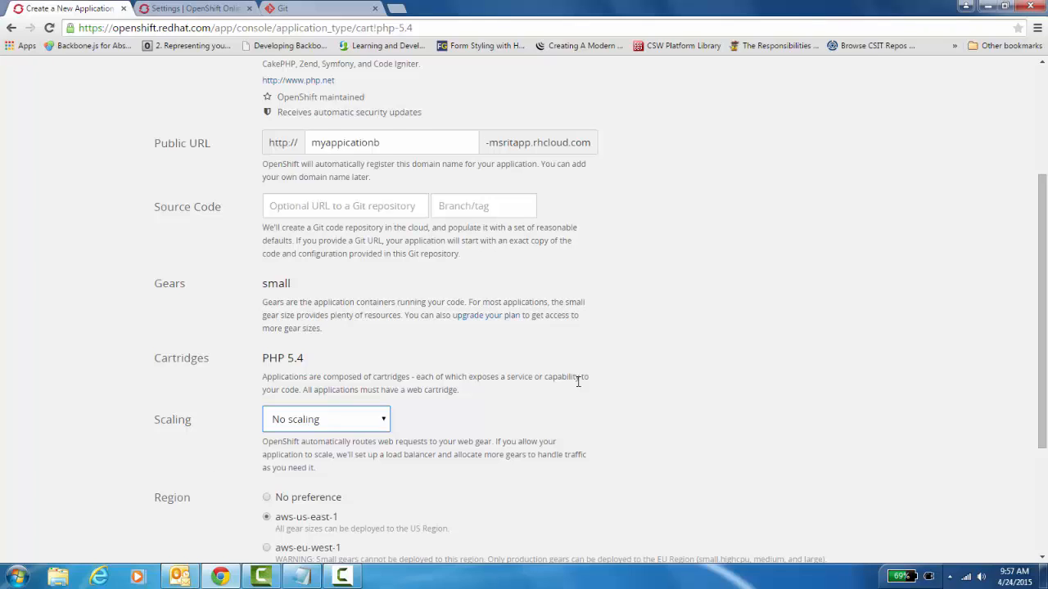
{"action": "scroll", "coordinate": [1045, 311], "scroll_direction": "down", "scroll_amount": 2}
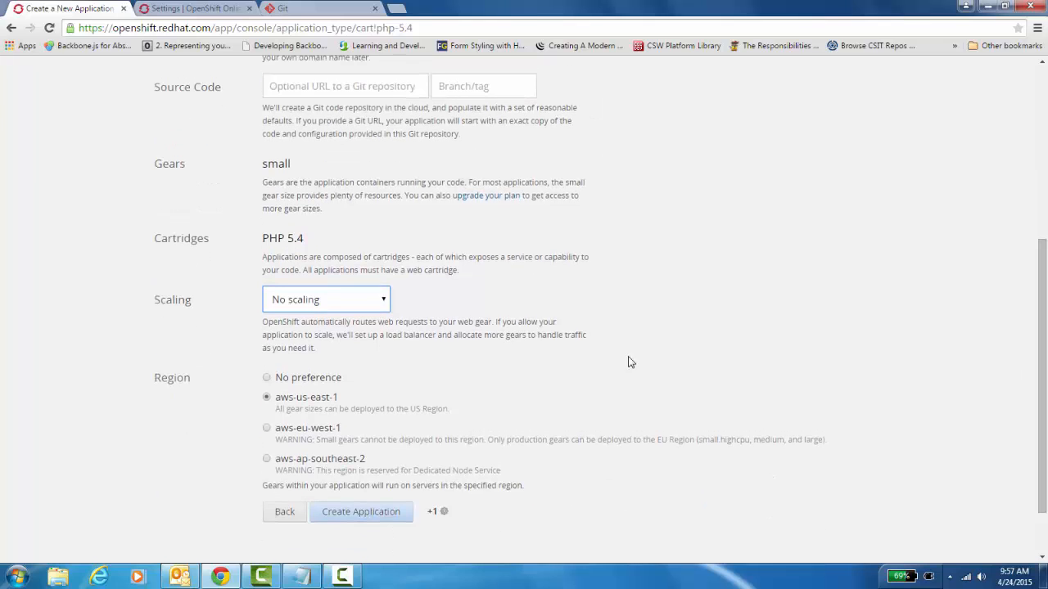
{"action": "left_click", "coordinate": [267, 379]}
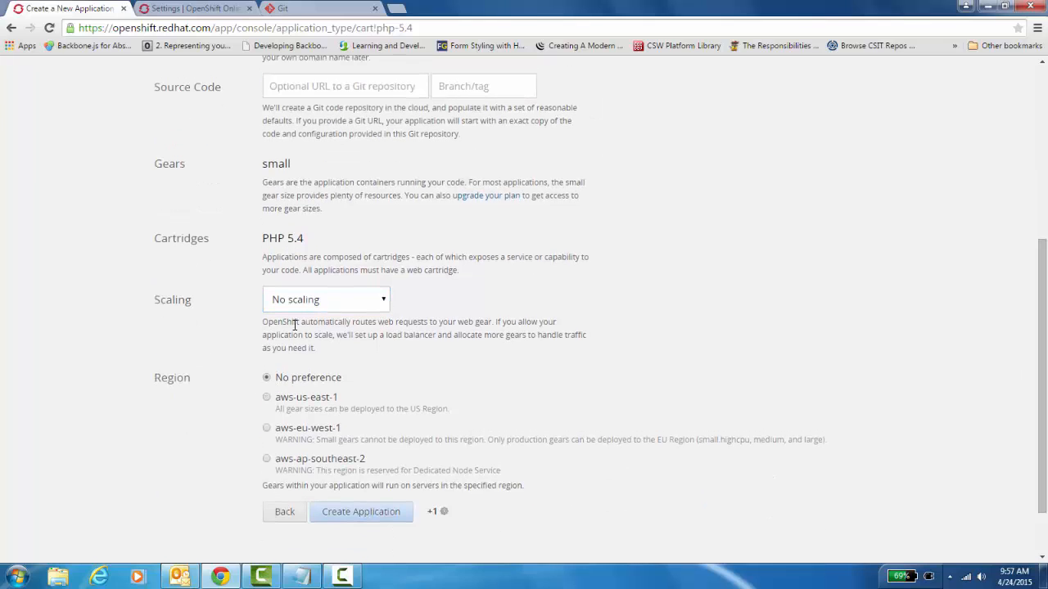
{"action": "left_click", "coordinate": [358, 526]}
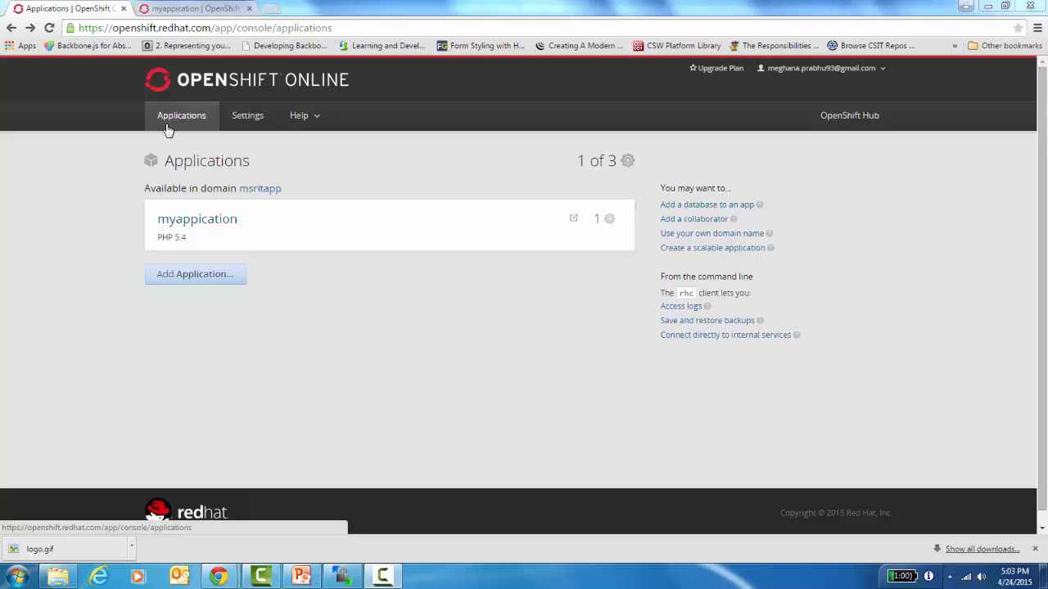
Open the myappication details page and show its SSH login command
{"action": "left_click", "coordinate": [196, 227]}
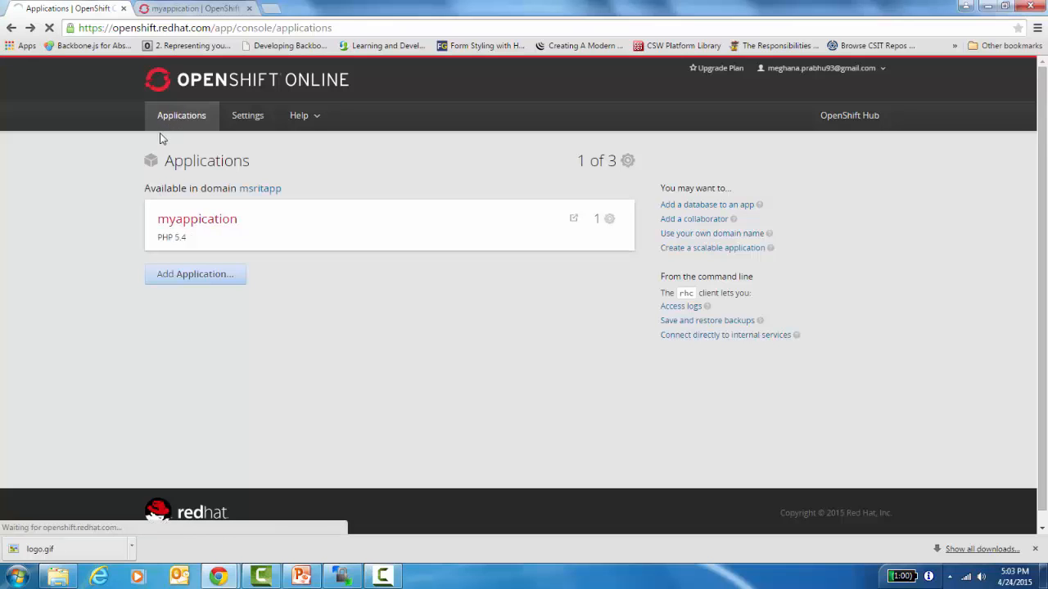
{"action": "left_click", "coordinate": [173, 10]}
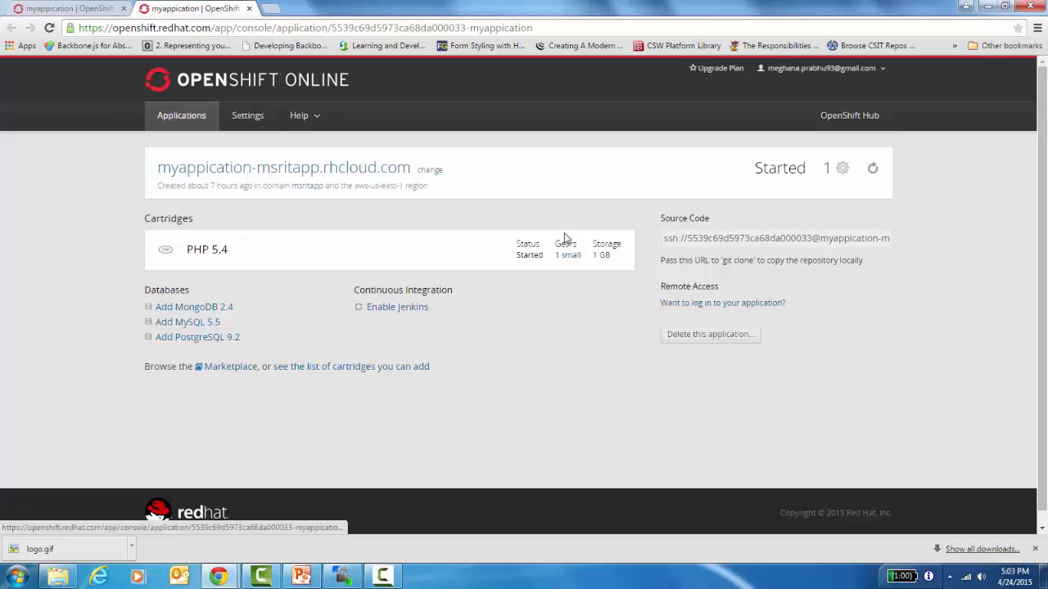
{"action": "left_click", "coordinate": [689, 305]}
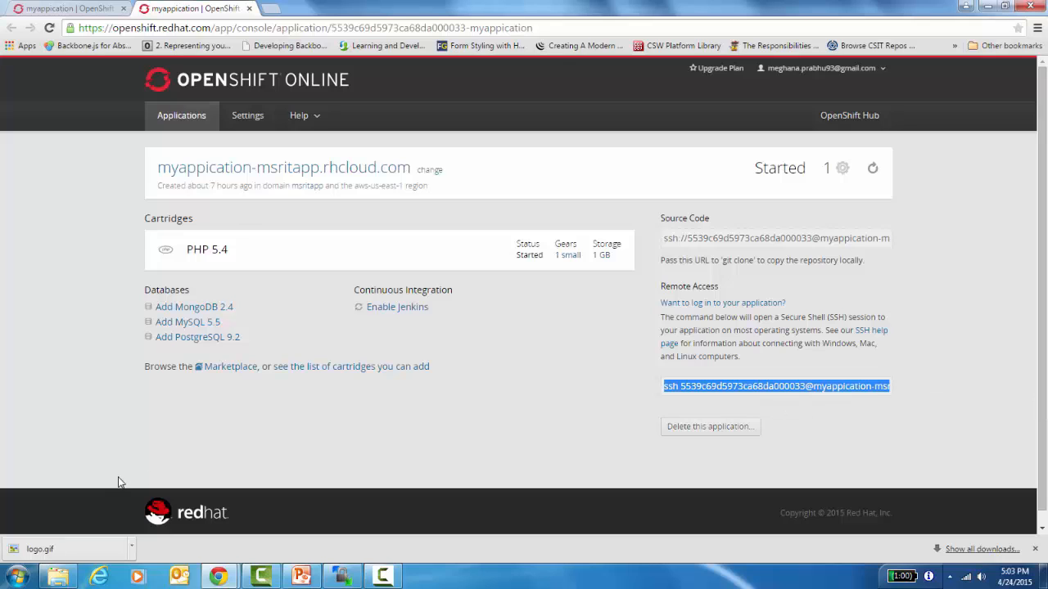
Switch to the WinSCP website window and open its download page
{"action": "mouse_move", "coordinate": [218, 576]}
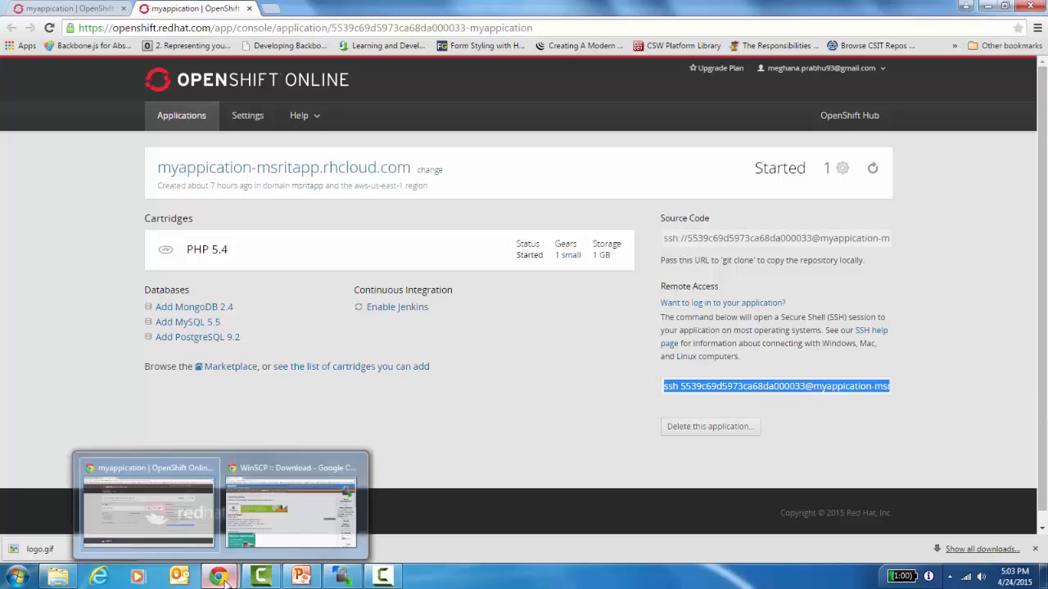
{"action": "left_click", "coordinate": [284, 507]}
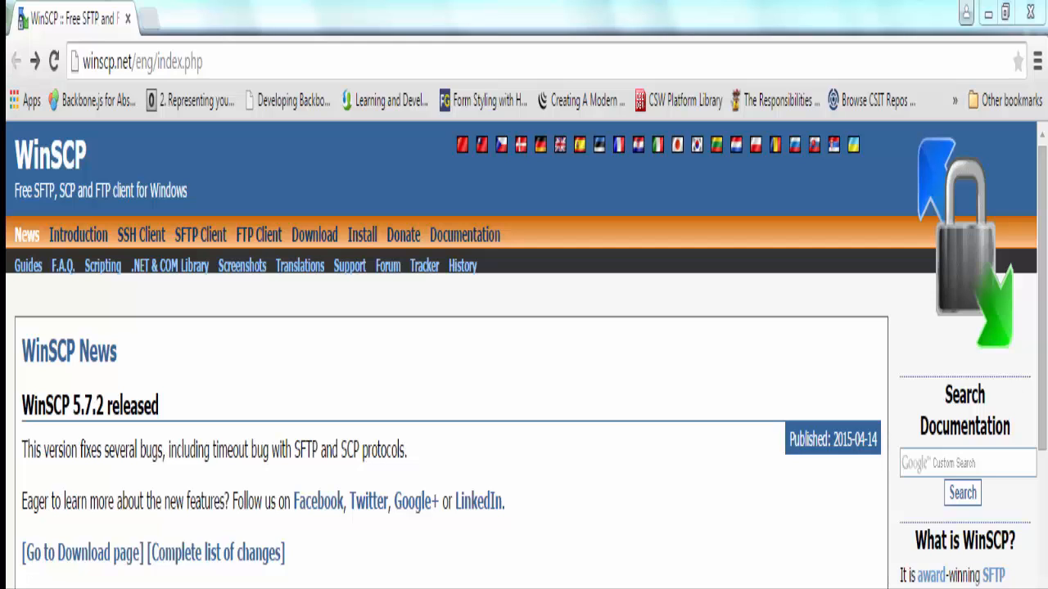
{"action": "left_click_drag", "start_coordinate": [200, 61], "coordinate": [53, 65]}
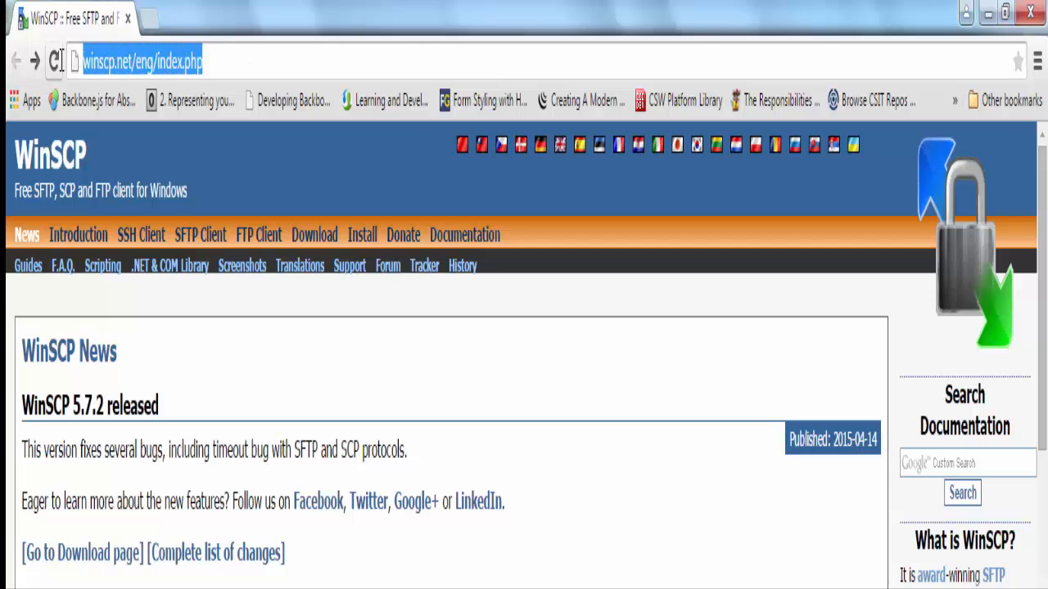
{"action": "left_click", "coordinate": [90, 565]}
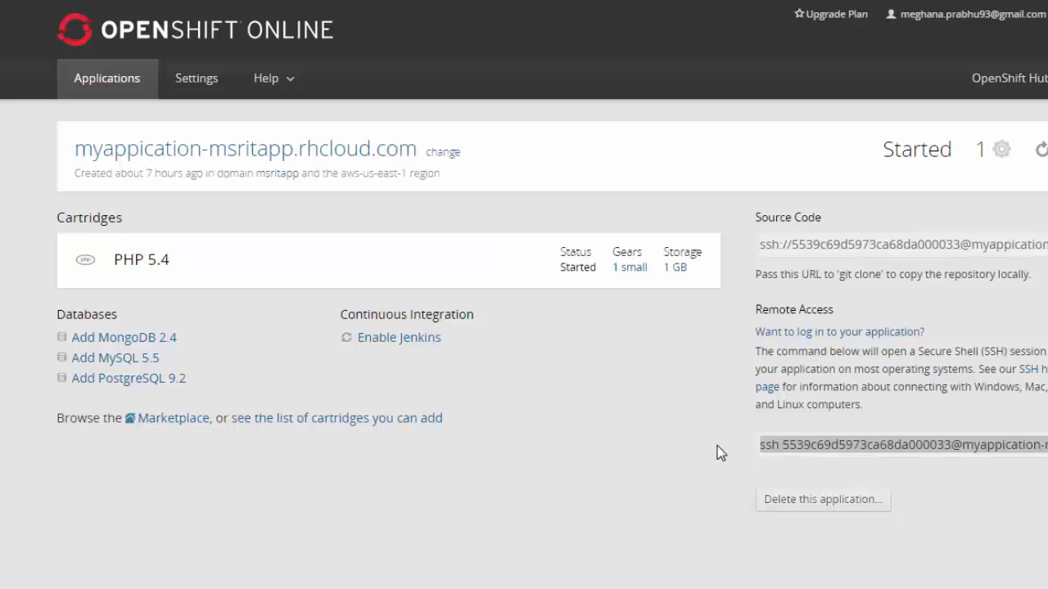
Copy the app's SSH command and paste it into WinSCP's Host name field
{"action": "right_click", "coordinate": [901, 444]}
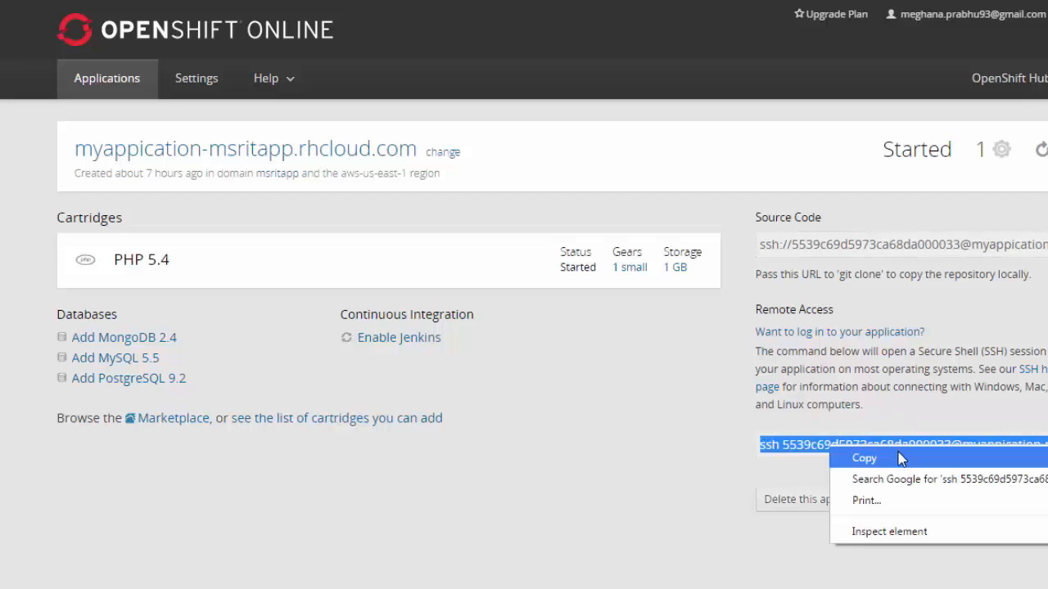
{"action": "left_click", "coordinate": [901, 459]}
{"action": "left_click", "coordinate": [377, 588]}
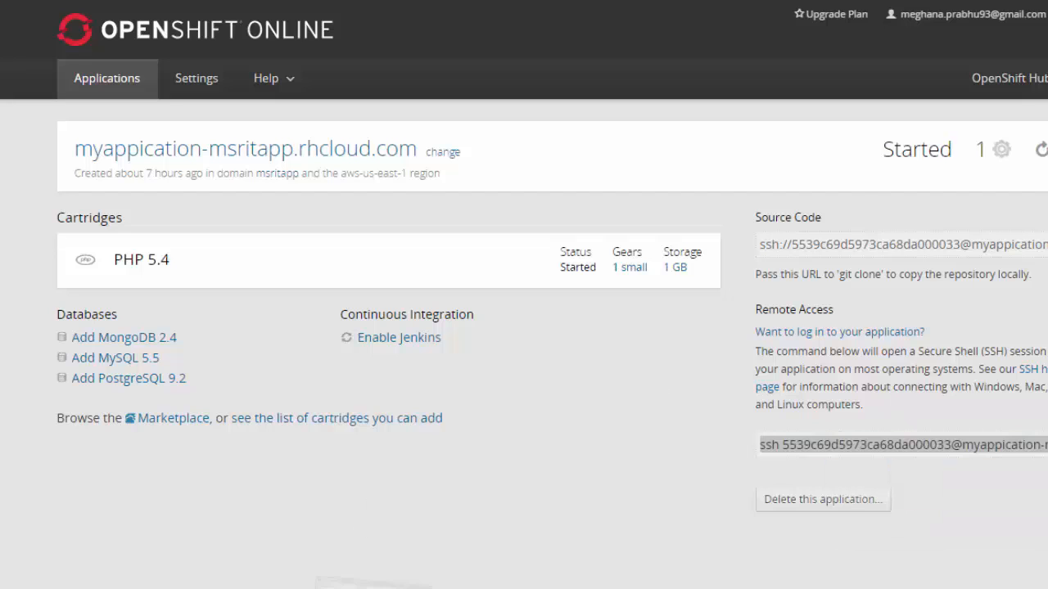
{"action": "left_click", "coordinate": [564, 258]}
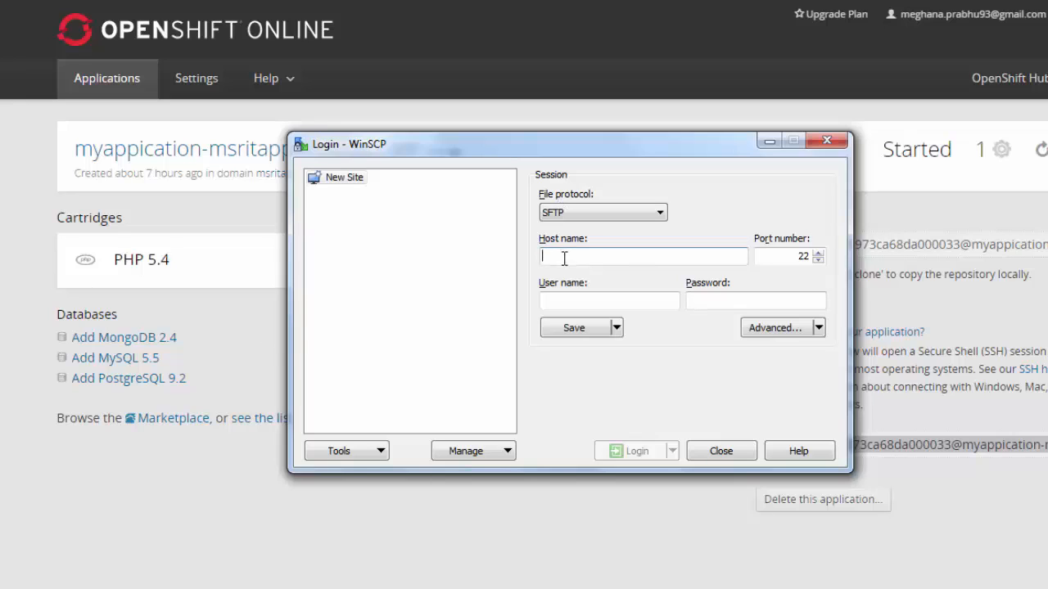
{"action": "key", "text": "ctrl+v"}
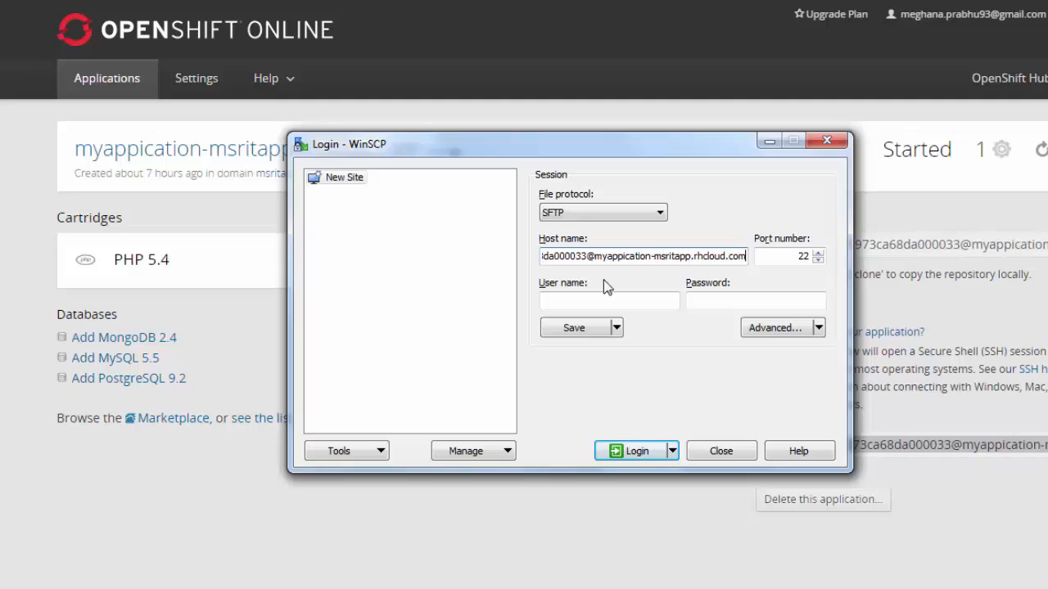
{"action": "left_click", "coordinate": [571, 301]}
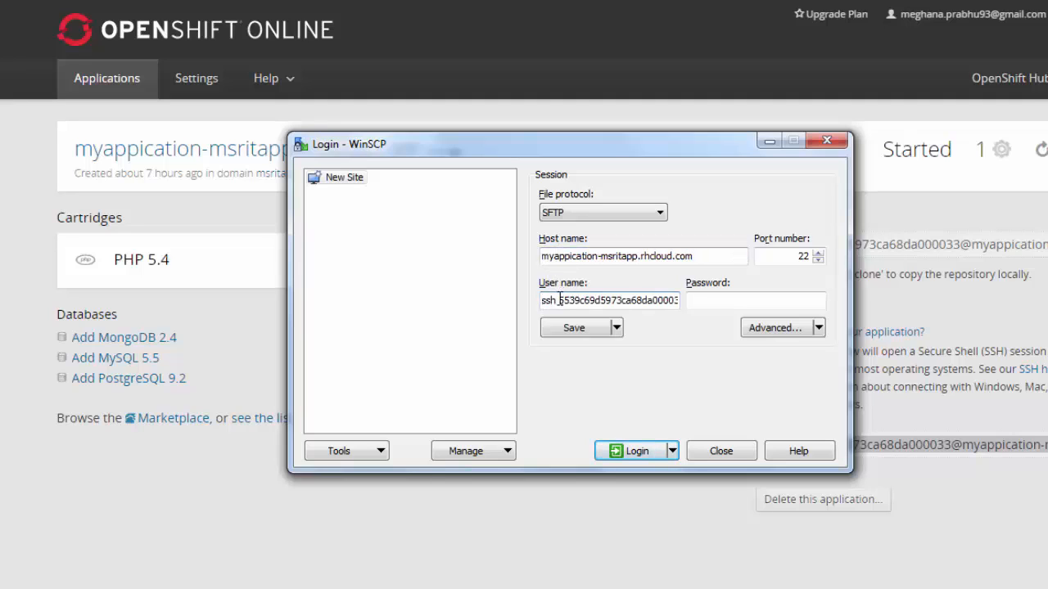
Remove the 'ssh ' prefix from the user name and enter the session password
{"action": "left_click", "coordinate": [559, 299]}
{"action": "key", "text": "BackSpace"}
{"action": "key", "text": "BackSpace"}
{"action": "key", "text": "BackSpace"}
{"action": "key", "text": "BackSpace"}
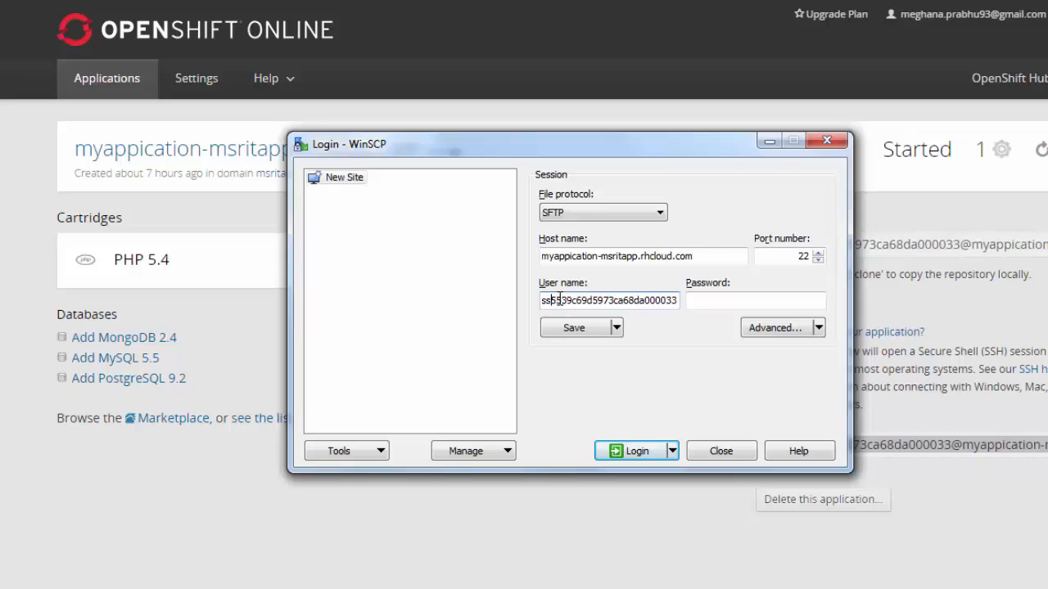
{"action": "left_click", "coordinate": [706, 302]}
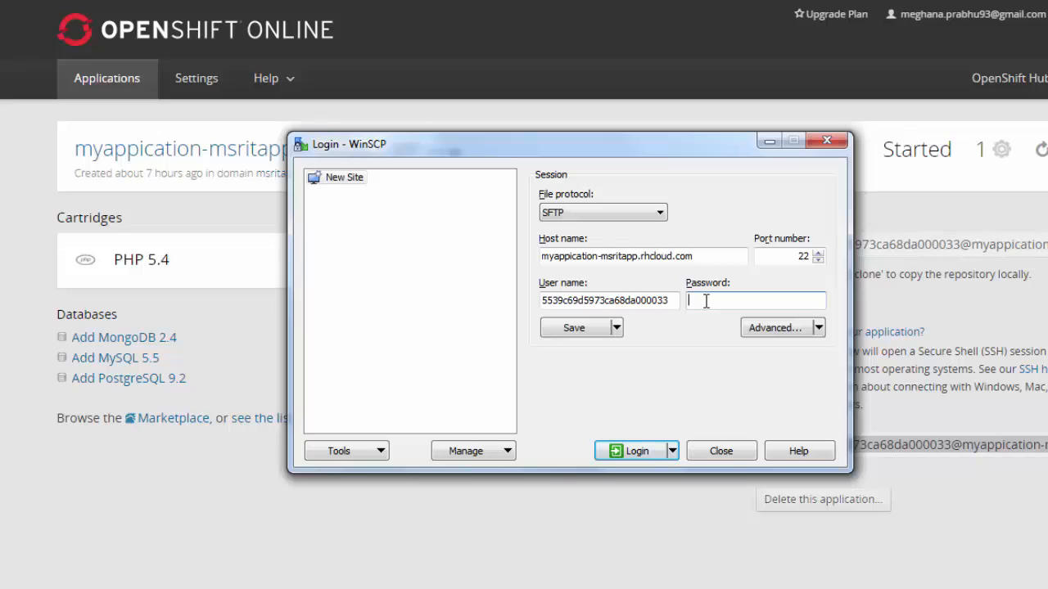
{"action": "type", "text": "••••••••••"}
{"action": "left_click", "coordinate": [818, 328]}
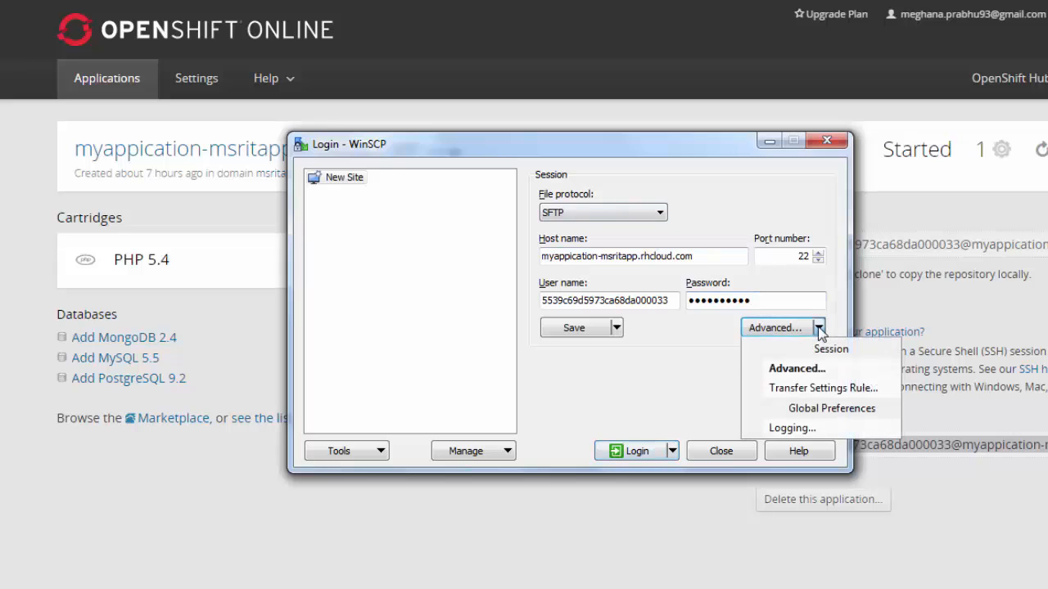
In the advanced SSH Authentication settings, select Desktop\private_key.ppk as the private key file
{"action": "left_click", "coordinate": [806, 371]}
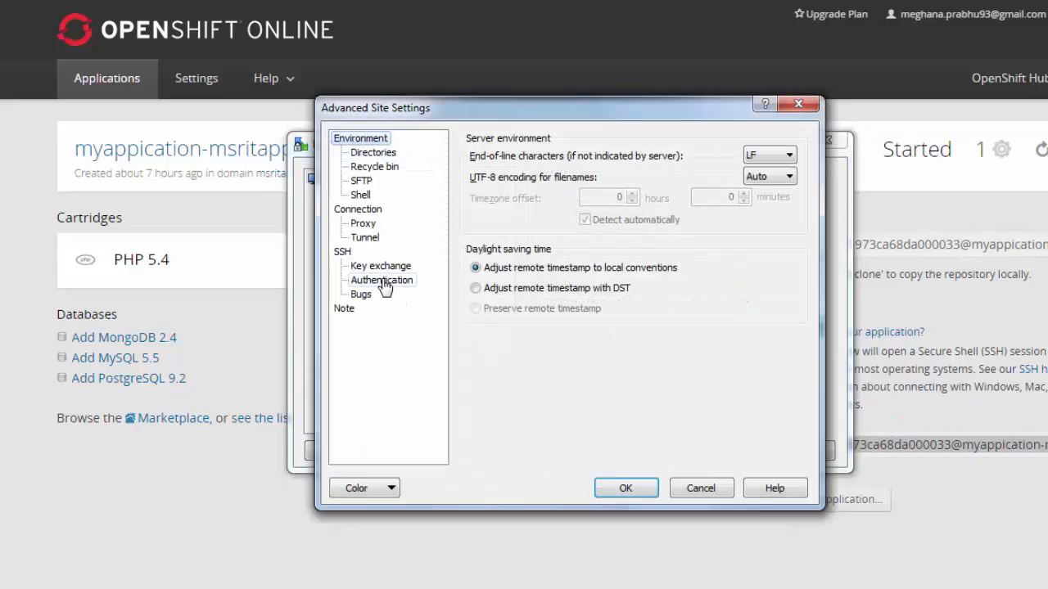
{"action": "left_click", "coordinate": [382, 280]}
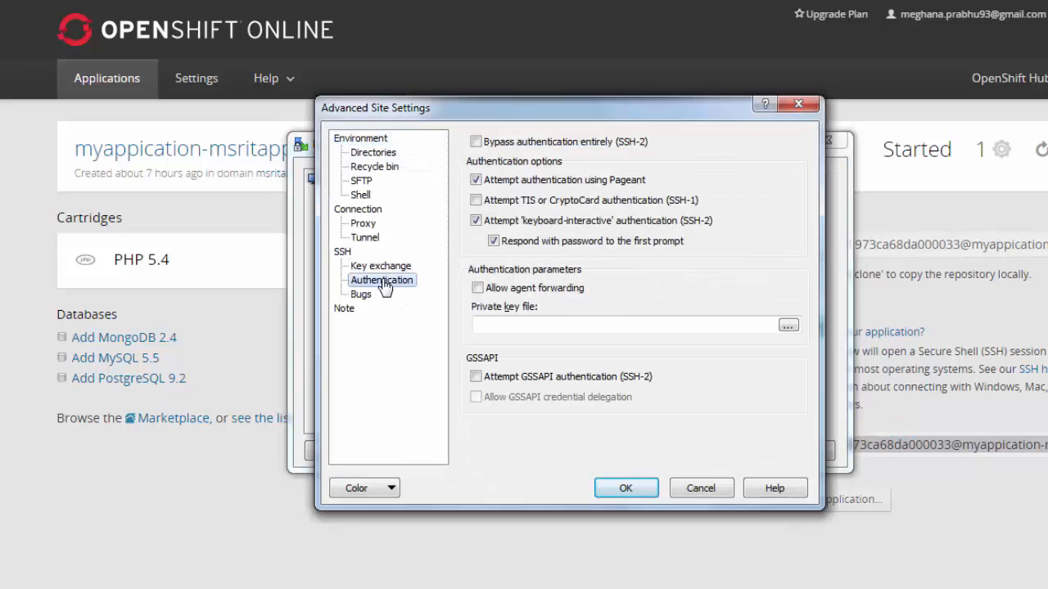
{"action": "left_click", "coordinate": [788, 328]}
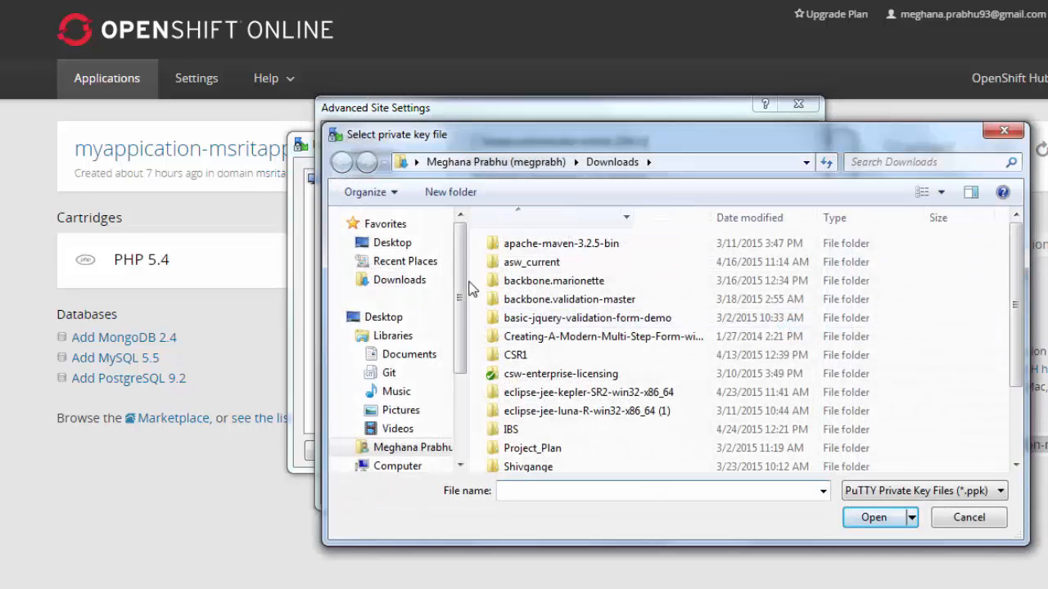
{"action": "left_click", "coordinate": [392, 242]}
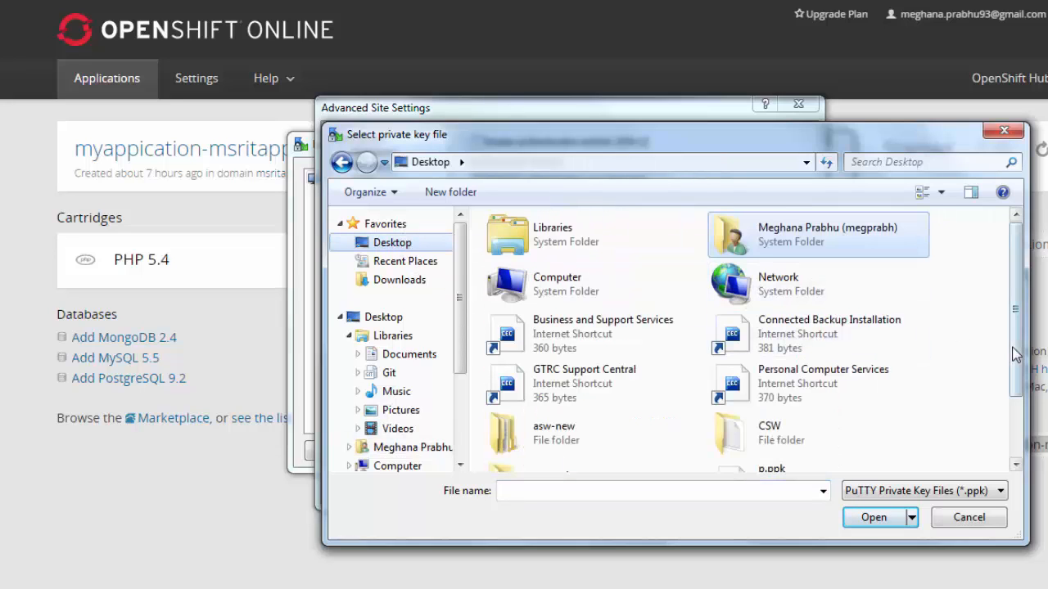
{"action": "left_click_drag", "start_coordinate": [1015, 378], "coordinate": [1020, 421]}
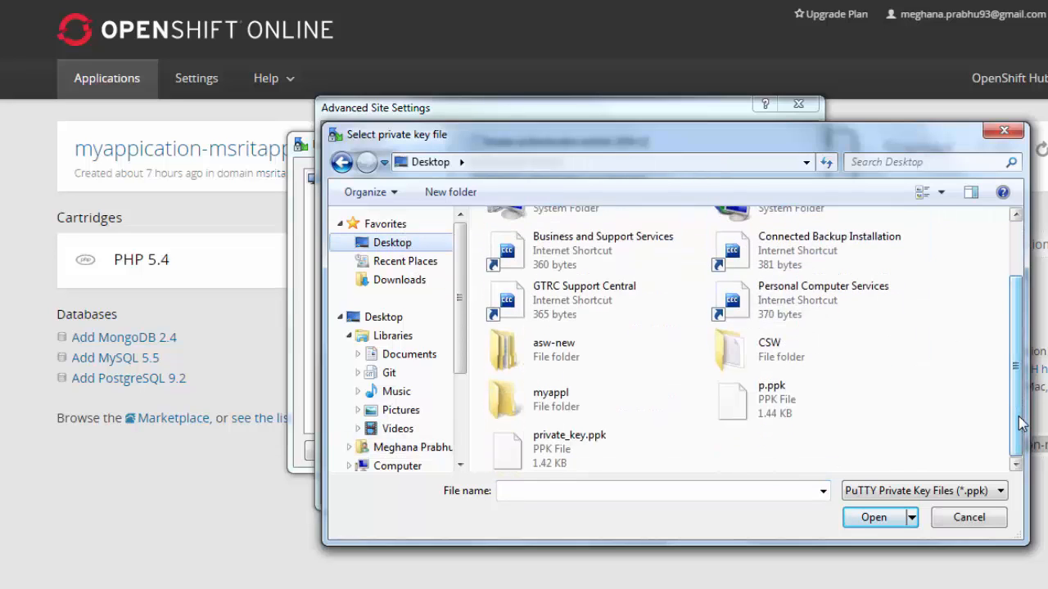
{"action": "left_click", "coordinate": [595, 444]}
{"action": "left_click", "coordinate": [873, 518]}
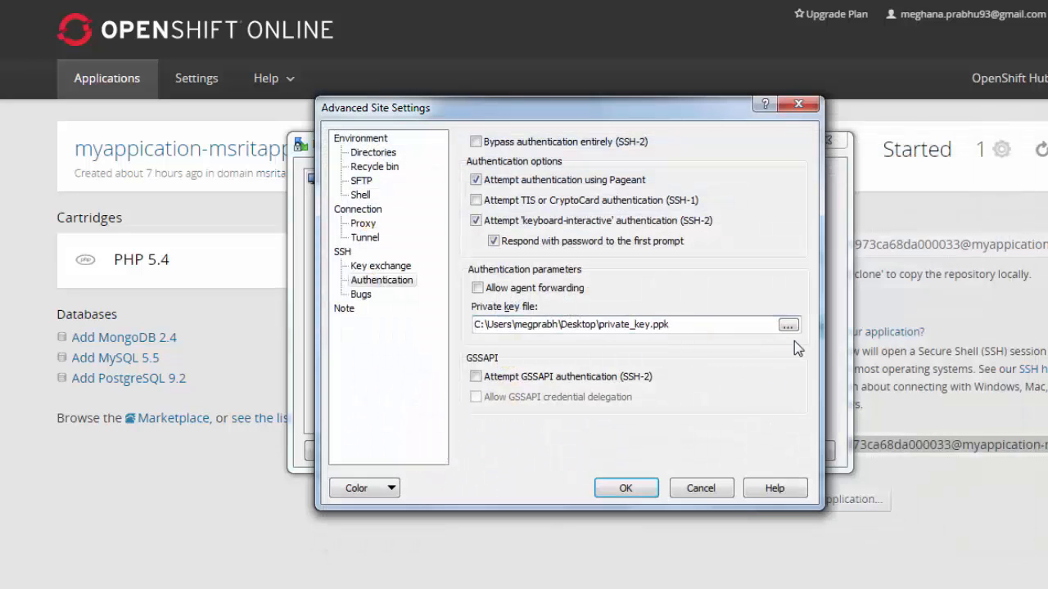
{"action": "left_click", "coordinate": [626, 489]}
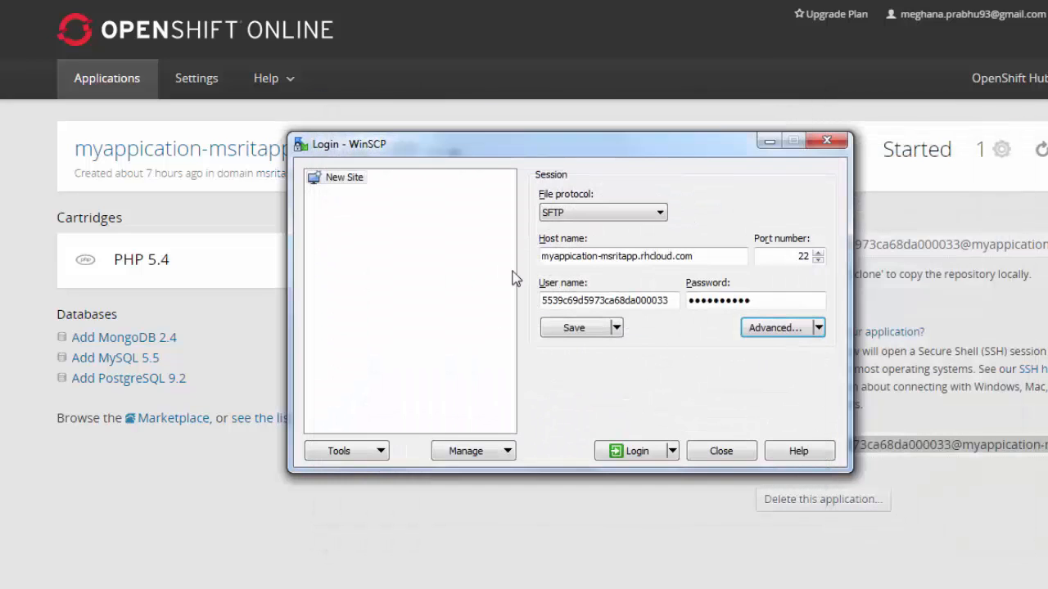
Save the WinSCP session as site 'Myapplication' and log in to the app's gear
{"action": "left_click", "coordinate": [572, 328]}
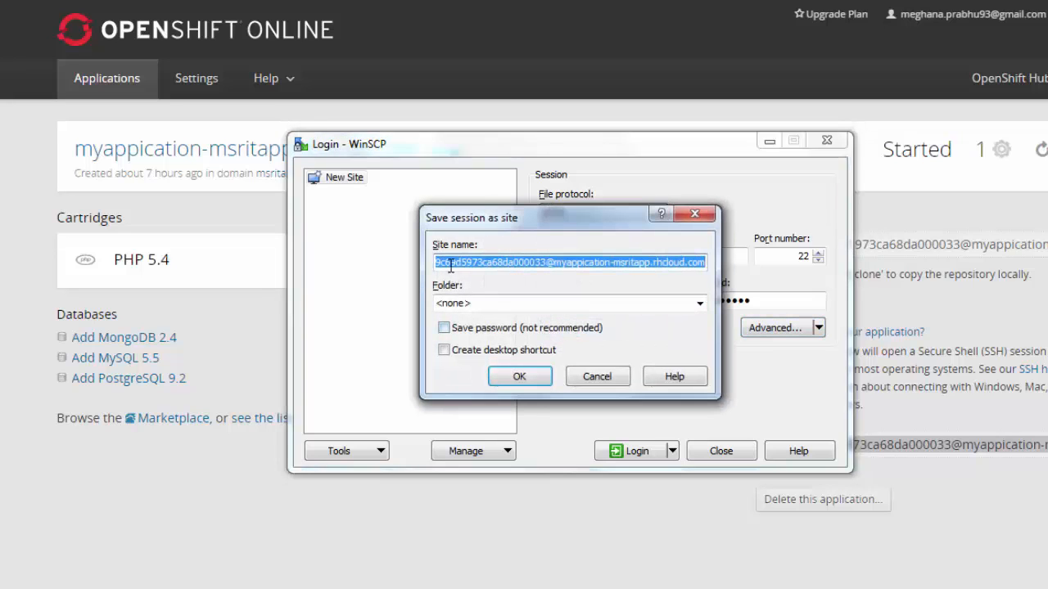
{"action": "key", "text": "BackSpace"}
{"action": "type", "text": "Myu"}
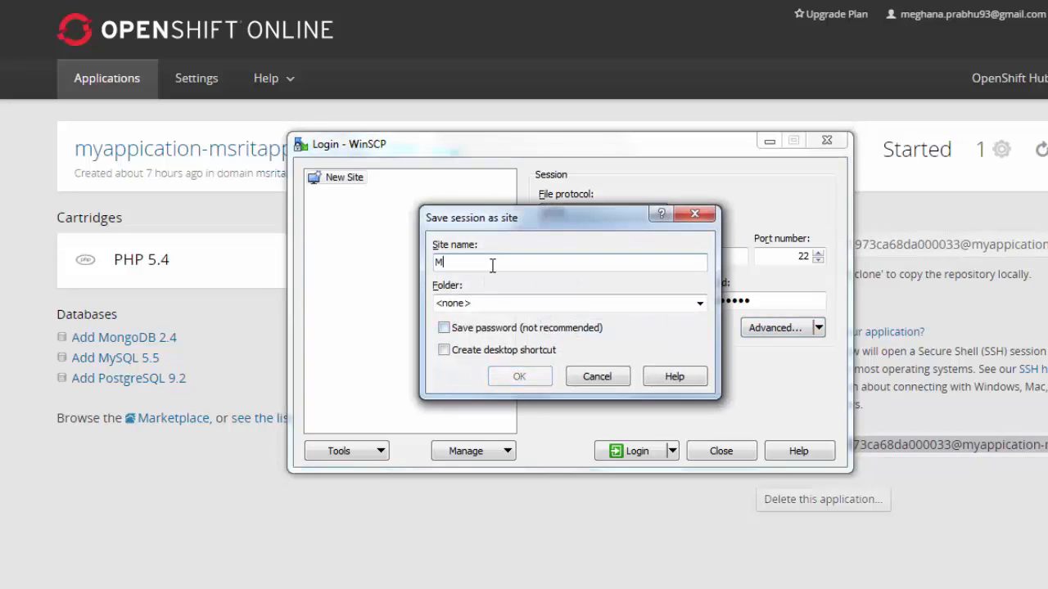
{"action": "type", "text": "pl"}
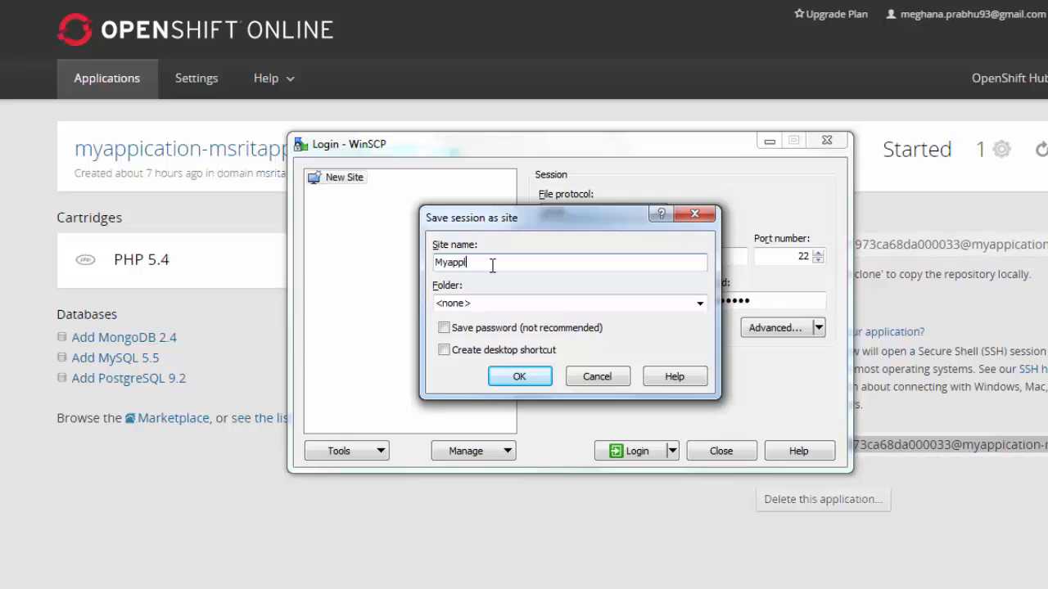
{"action": "type", "text": "ication"}
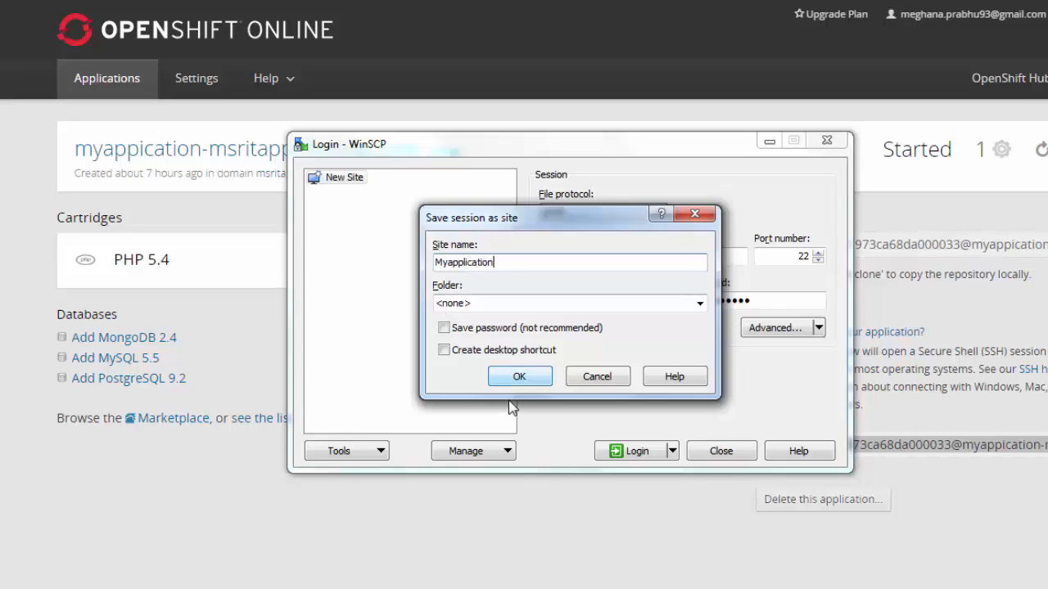
{"action": "left_click", "coordinate": [521, 379]}
{"action": "left_click", "coordinate": [643, 456]}
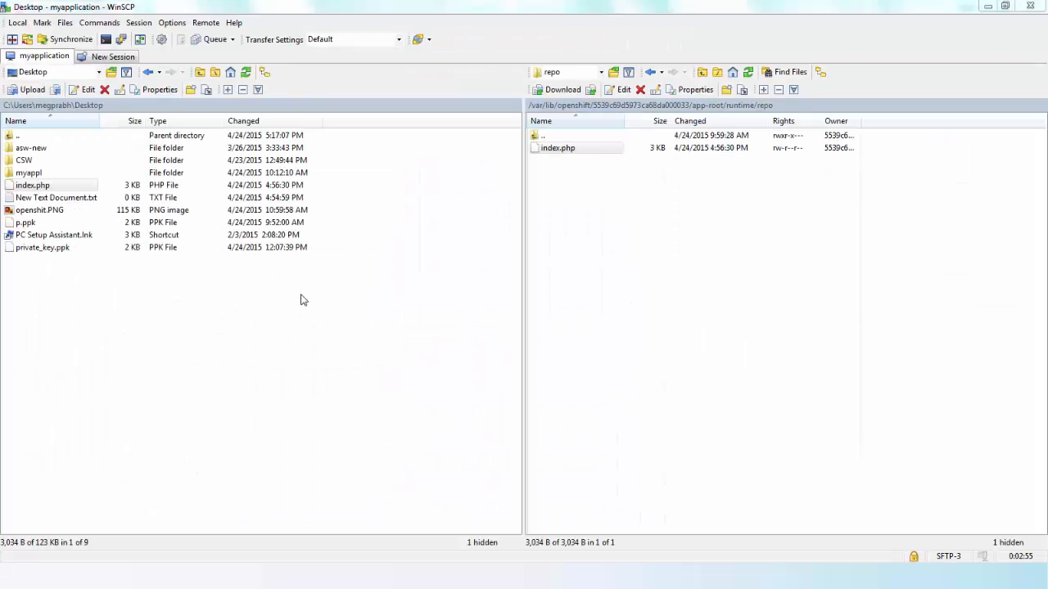
Upload the Desktop's index.php to app-root/runtime/repo, overwriting the existing remote copy
{"action": "left_click", "coordinate": [82, 187]}
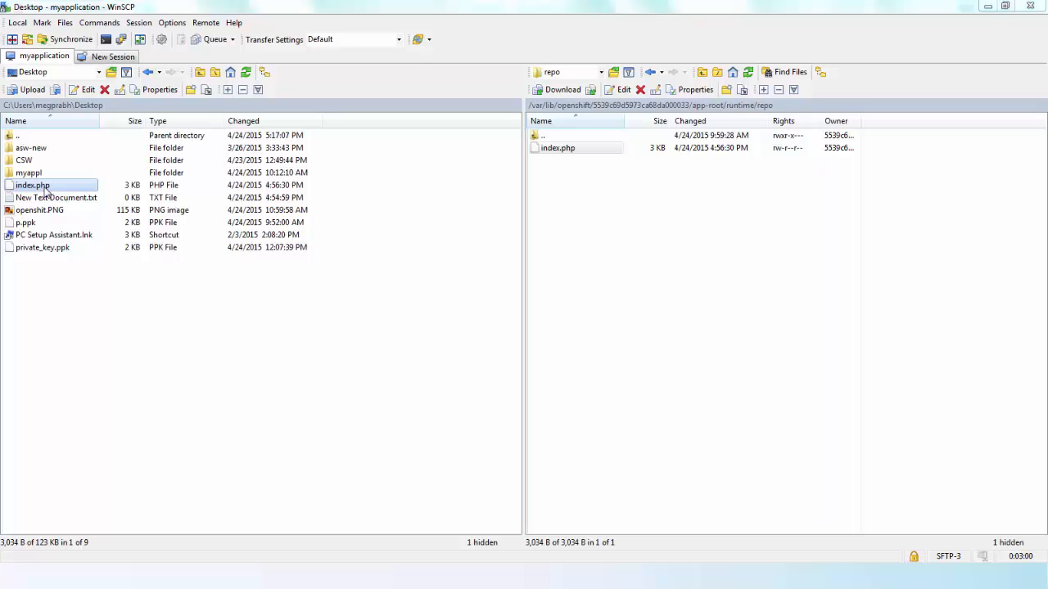
{"action": "right_click", "coordinate": [46, 190]}
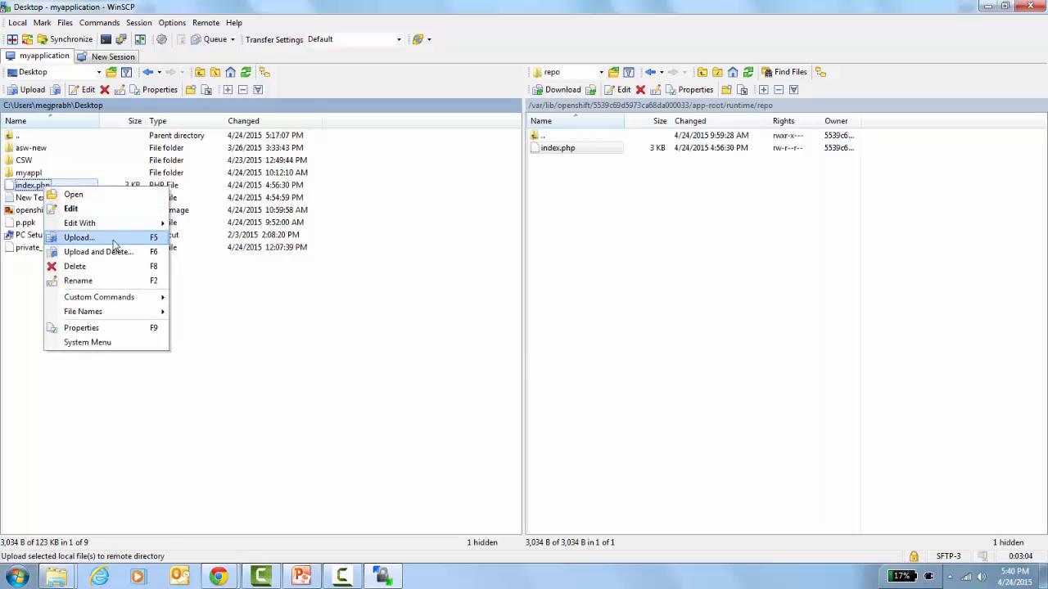
{"action": "left_click", "coordinate": [81, 238]}
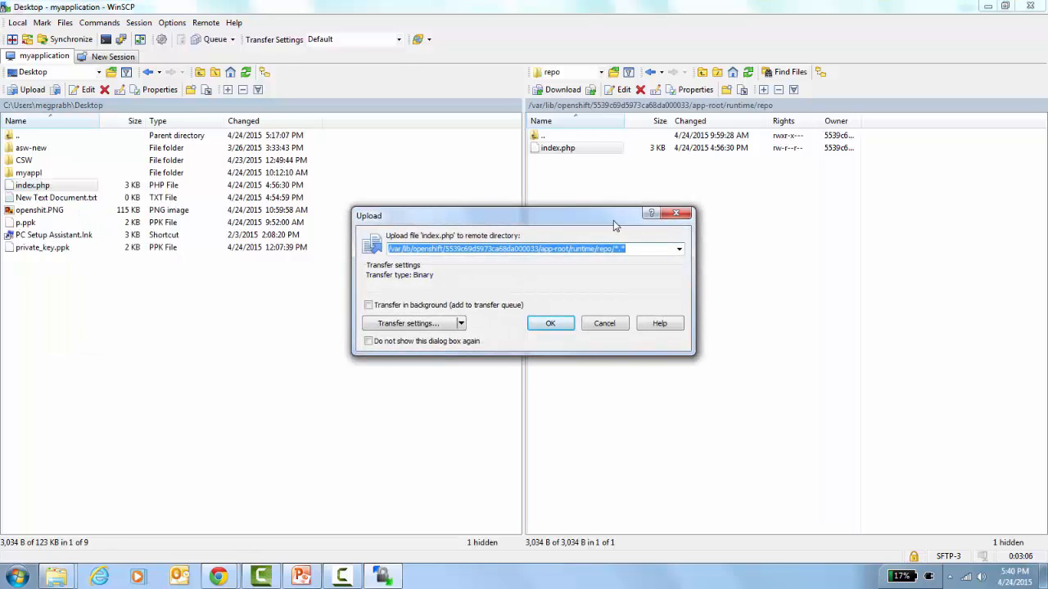
{"action": "left_click", "coordinate": [560, 324]}
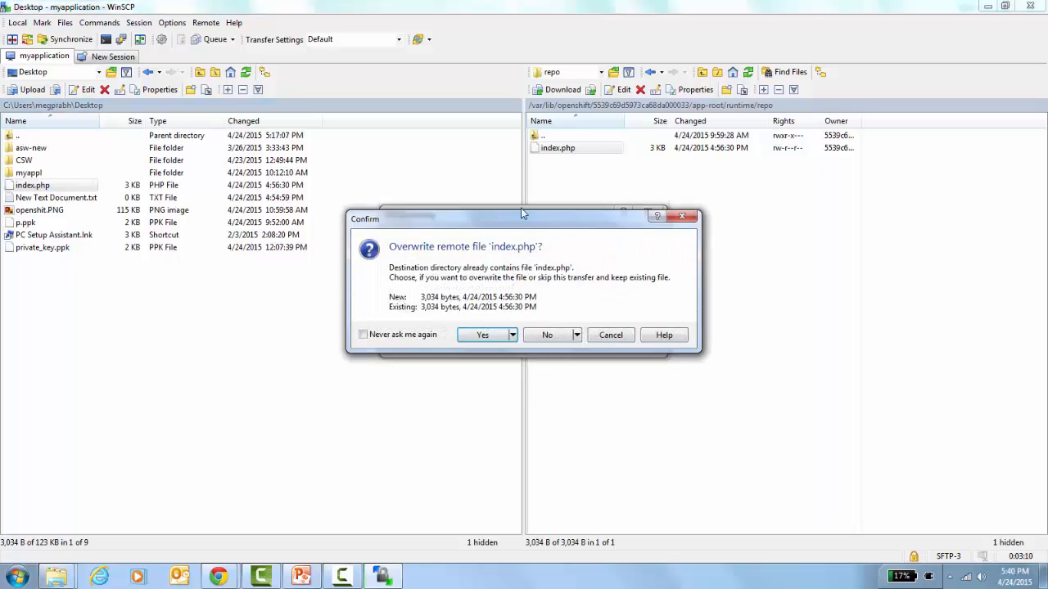
{"action": "left_click", "coordinate": [479, 343]}
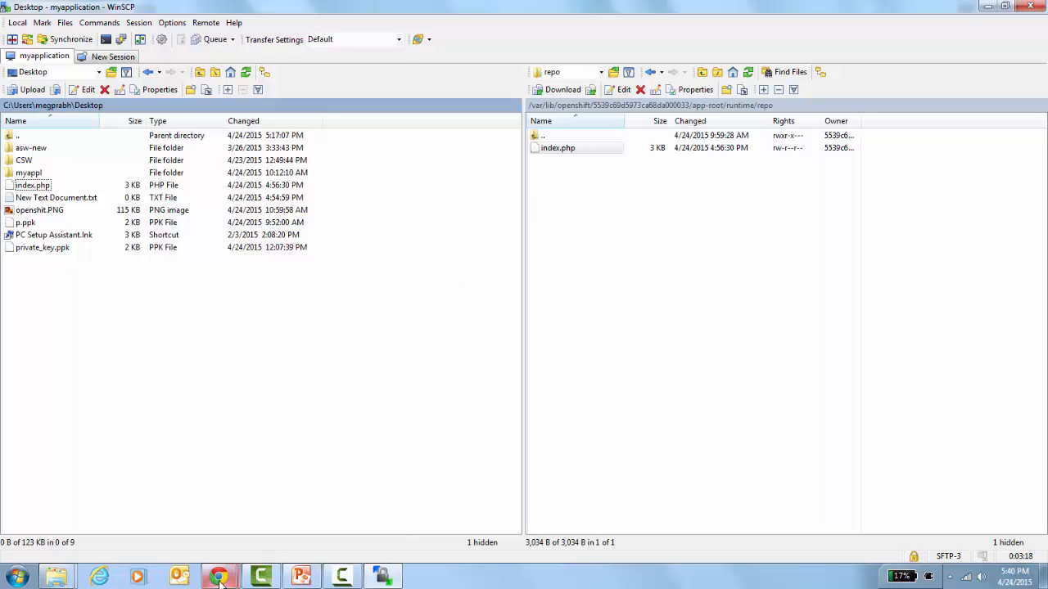
In Chrome, open the myappication application's details and follow its rhcloud.com URL to the live site
{"action": "mouse_move", "coordinate": [218, 576]}
{"action": "left_click", "coordinate": [138, 517]}
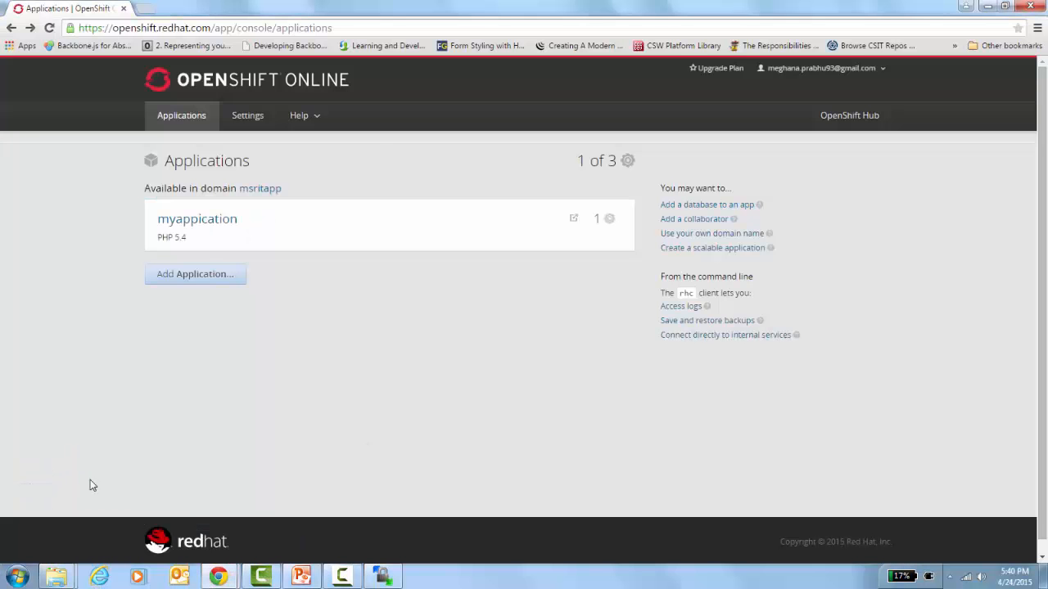
{"action": "left_click", "coordinate": [192, 236]}
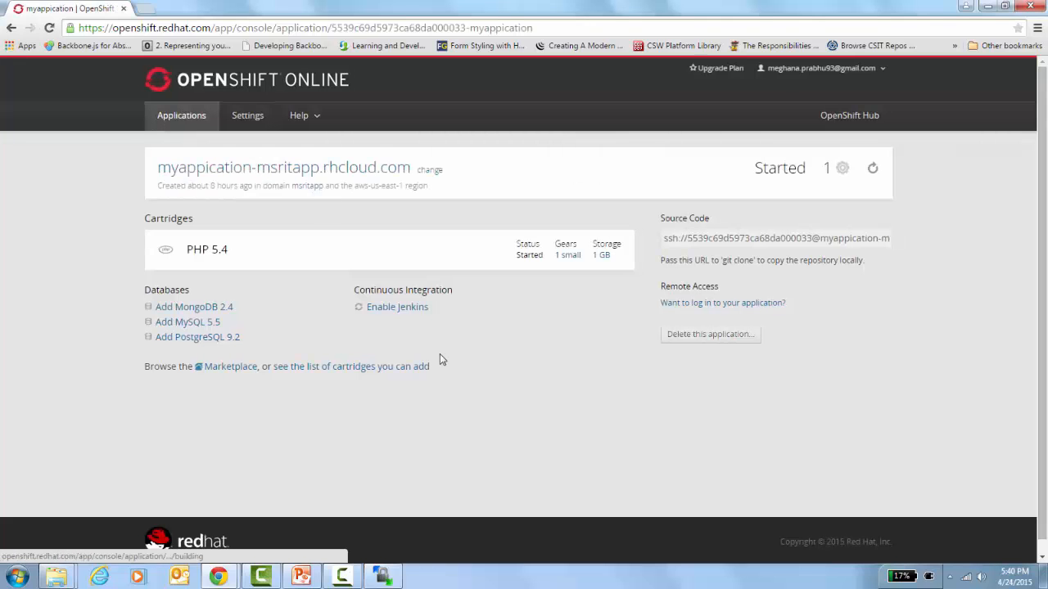
{"action": "left_click", "coordinate": [309, 177]}
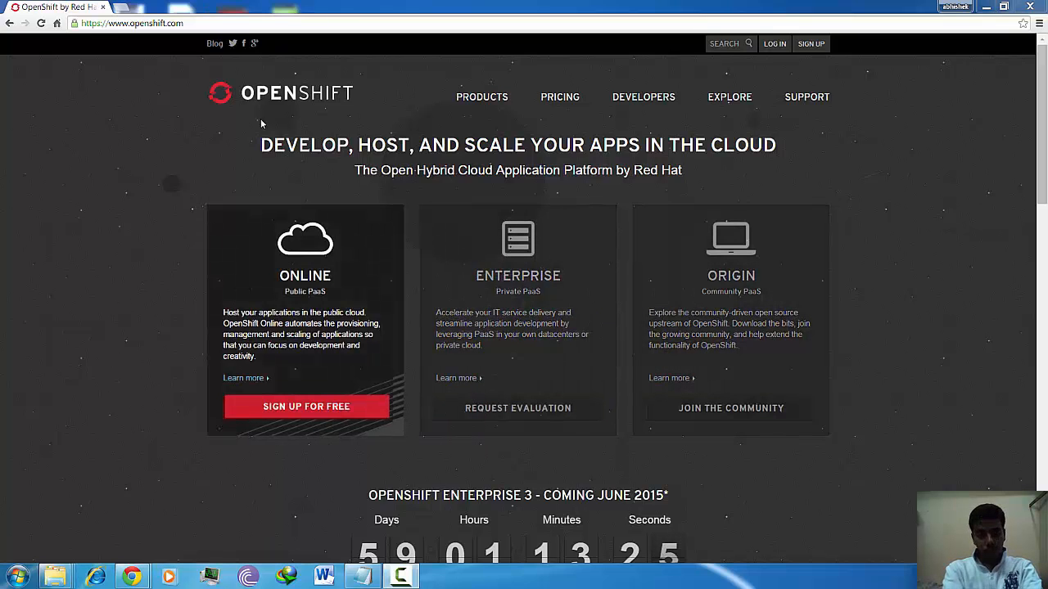
Navigate from the openshift.com address to the OpenShift Online console's Welcome page
{"action": "left_click", "coordinate": [287, 21]}
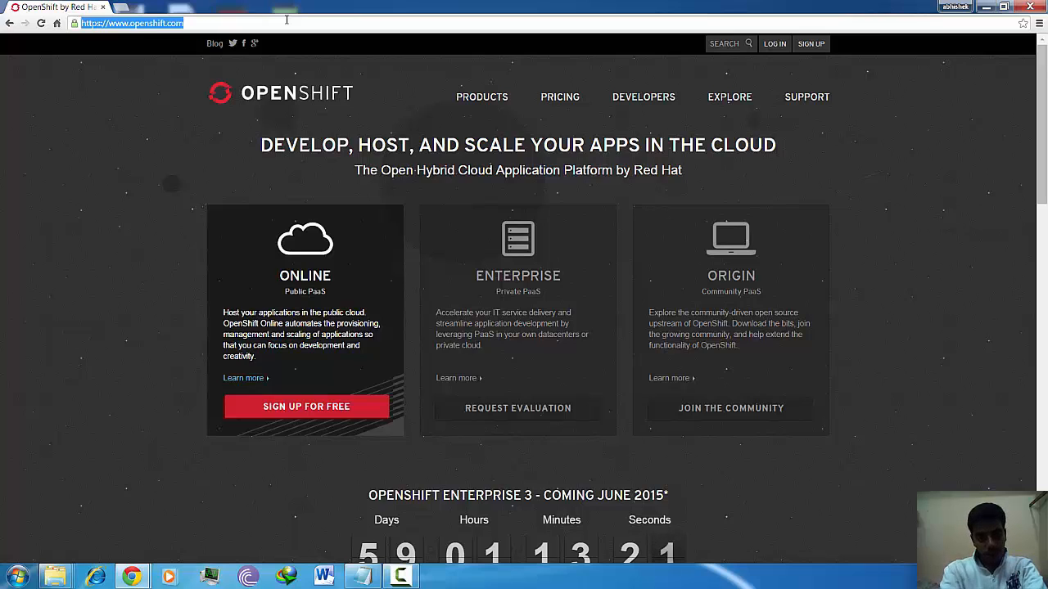
{"action": "left_click", "coordinate": [124, 334]}
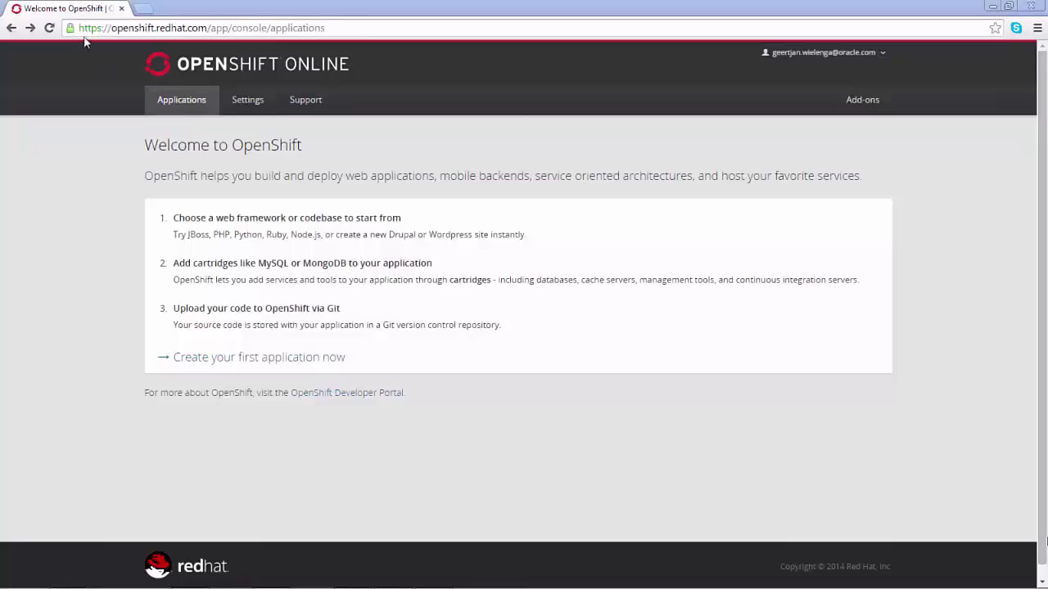
Create a Tomcat 7 (JBoss EWS 2.0) application with public URL xmascardmanager, then return to Applications
{"action": "left_click", "coordinate": [31, 28]}
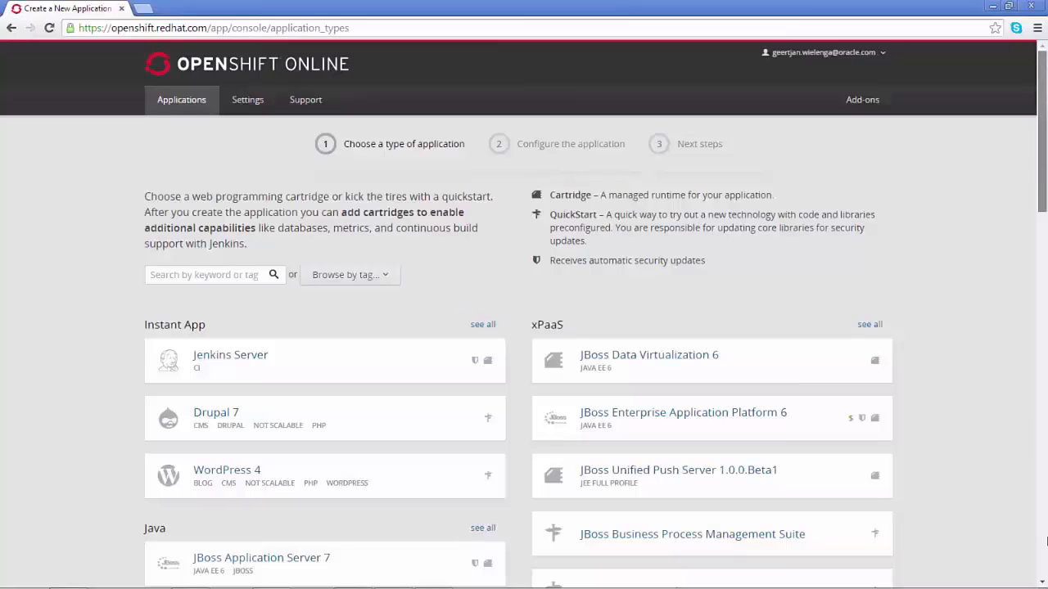
{"action": "left_click", "coordinate": [1045, 541]}
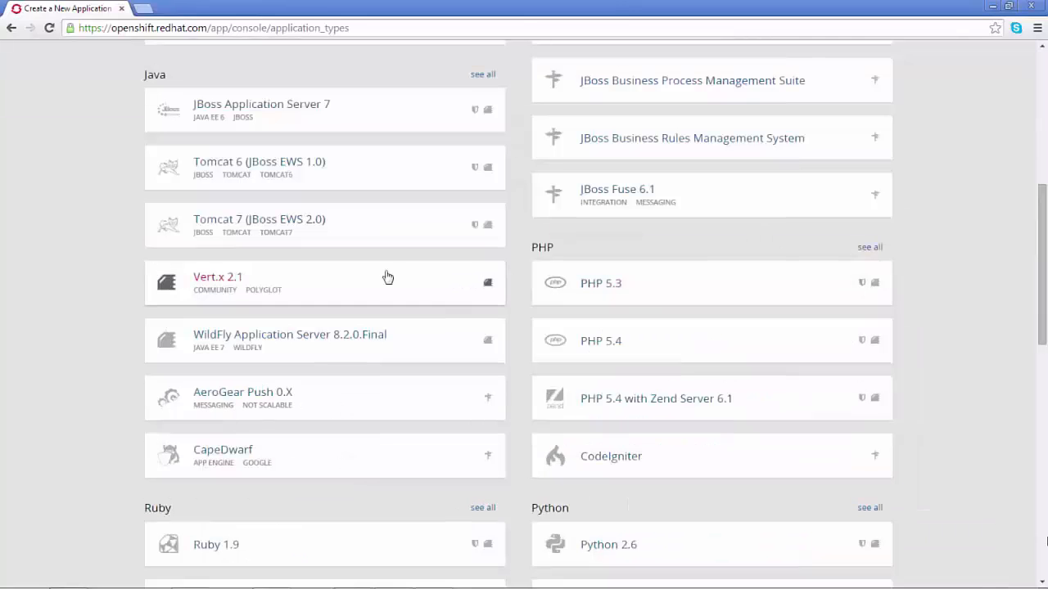
{"action": "left_click", "coordinate": [228, 226]}
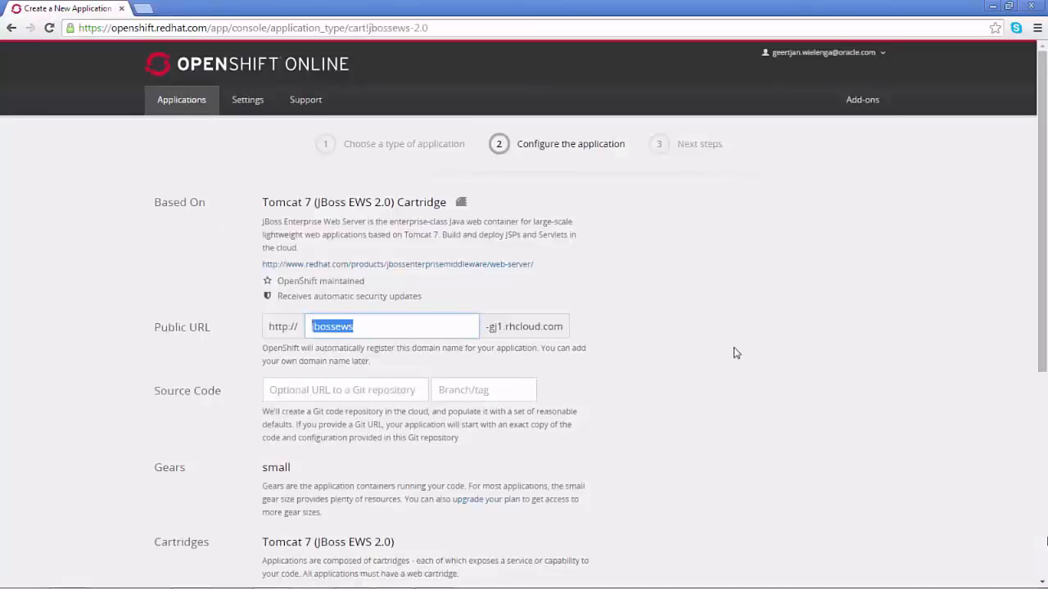
{"action": "type", "text": "xmascardmanager"}
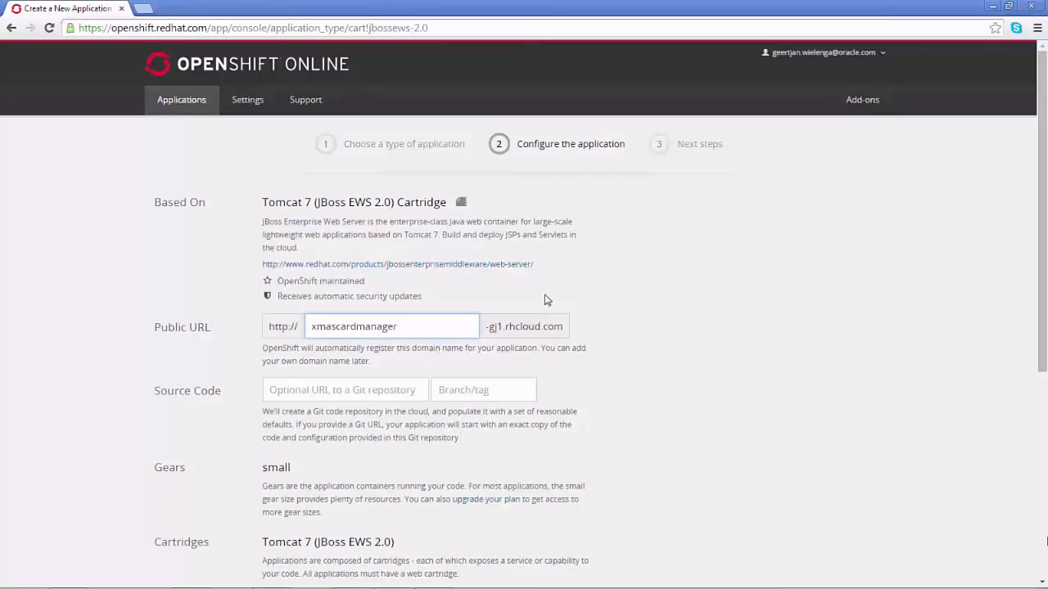
{"action": "left_click_drag", "start_coordinate": [1046, 226], "coordinate": [1047, 419]}
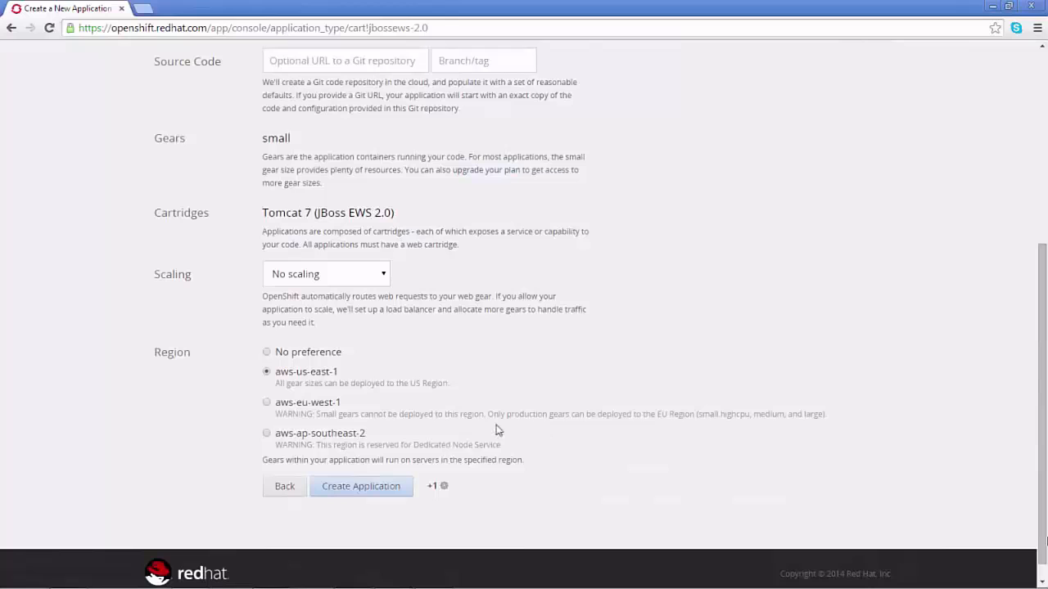
{"action": "left_click", "coordinate": [380, 489]}
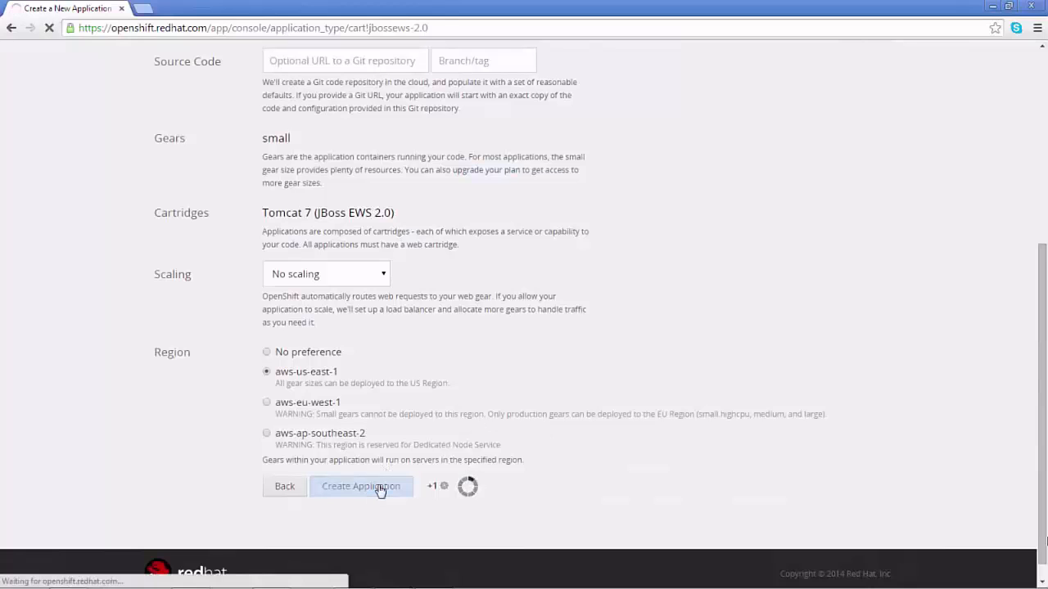
{"action": "left_click", "coordinate": [1046, 160]}
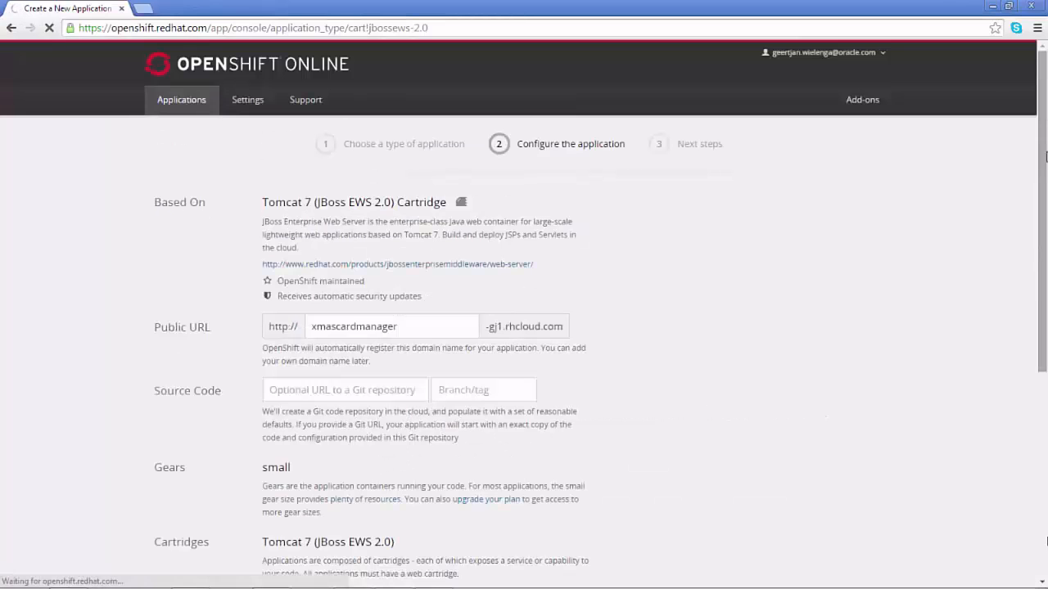
{"action": "left_click", "coordinate": [185, 101]}
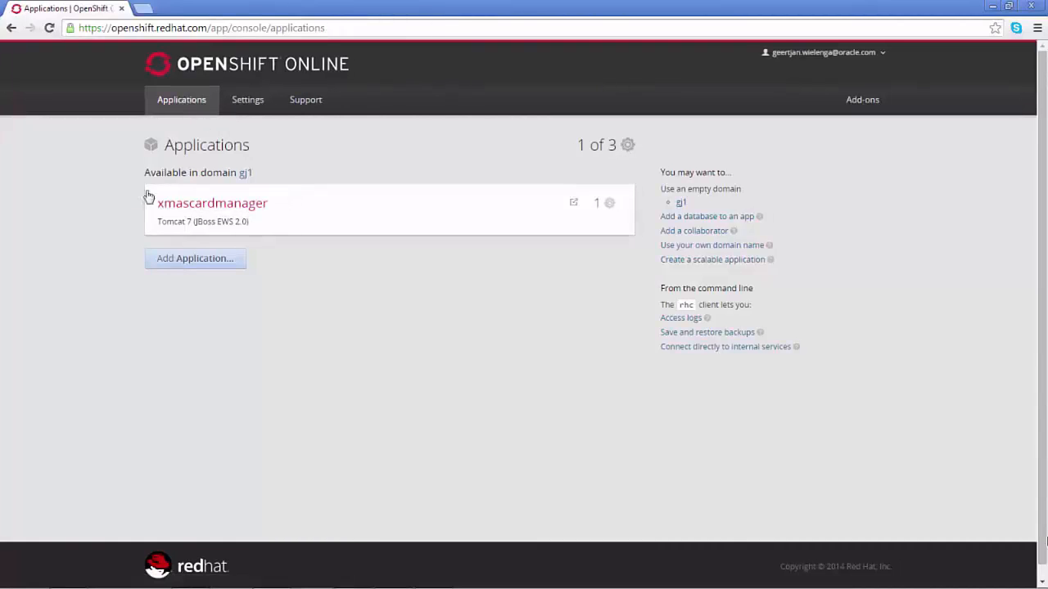
{"action": "key", "text": "alt+Tab"}
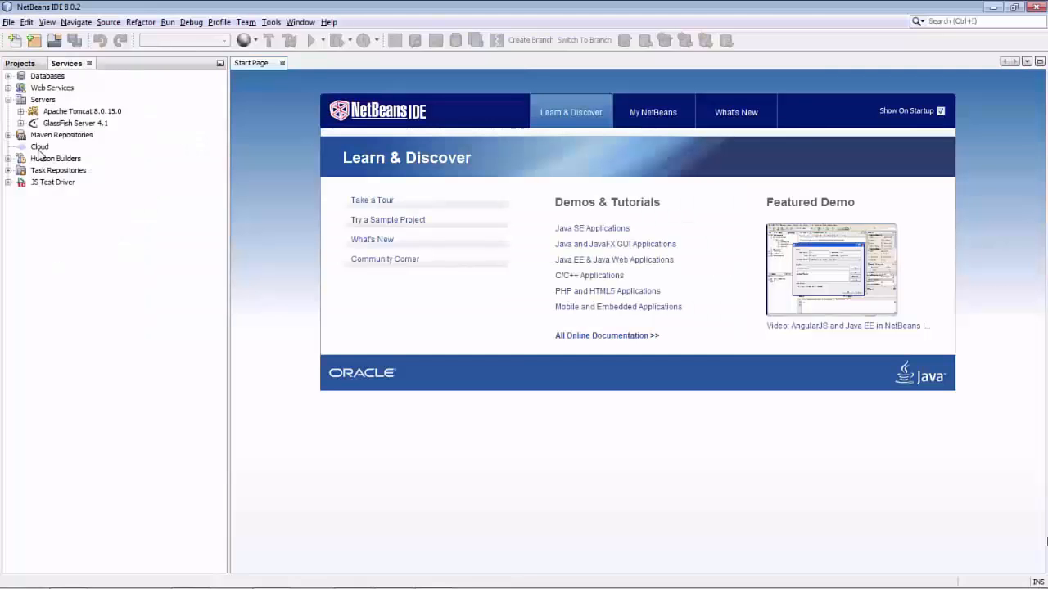
Add OpenShift by Red Hat as a cloud provider, entering the account e-mail and password
{"action": "right_click", "coordinate": [41, 148]}
{"action": "left_click", "coordinate": [48, 161]}
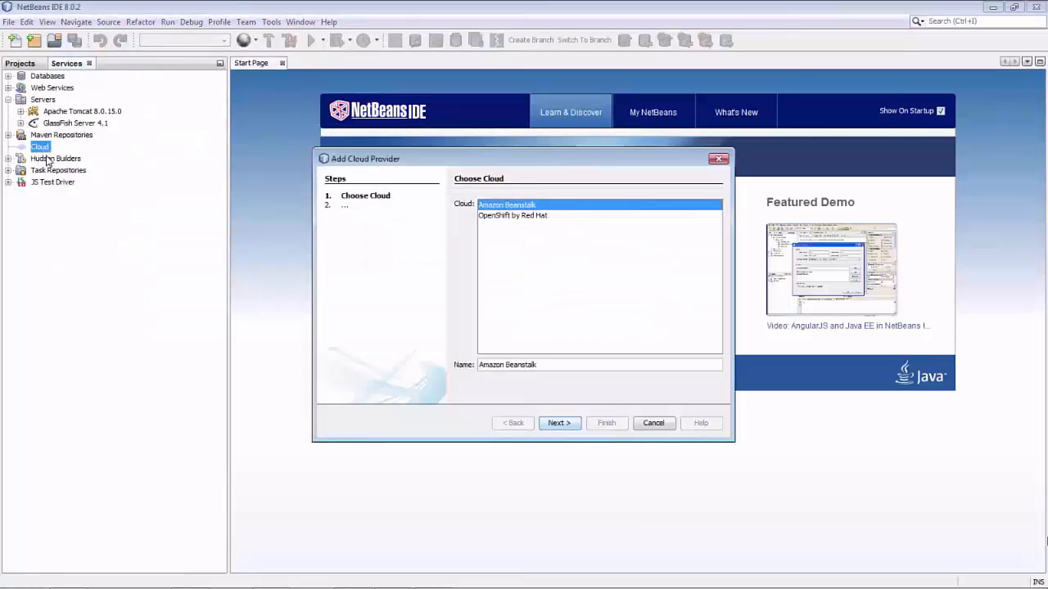
{"action": "double_click", "coordinate": [510, 215]}
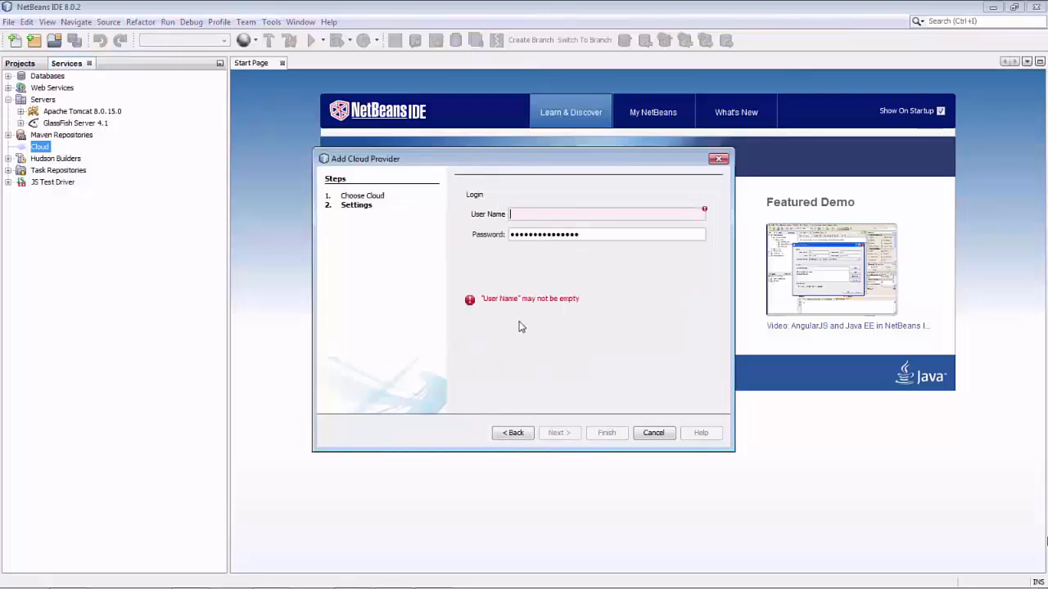
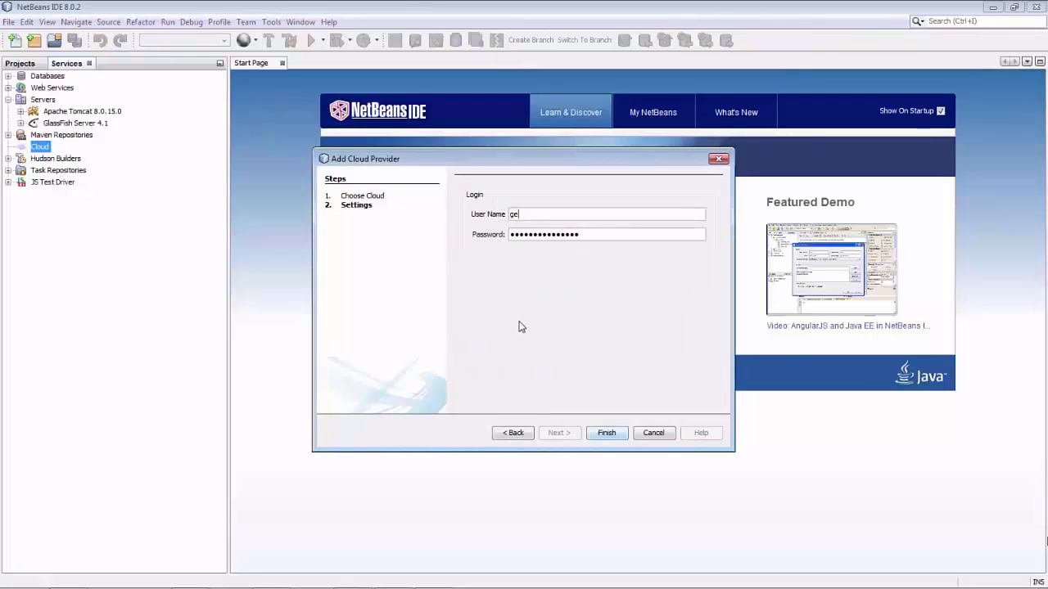
{"action": "key", "text": "Tab"}
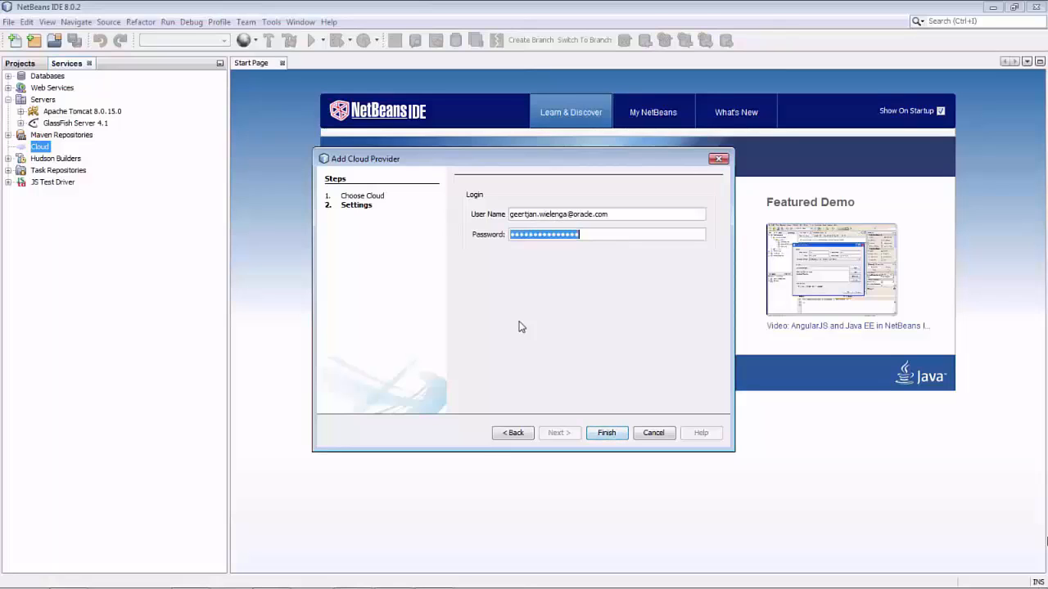
{"action": "type", "text": "a••••••"}
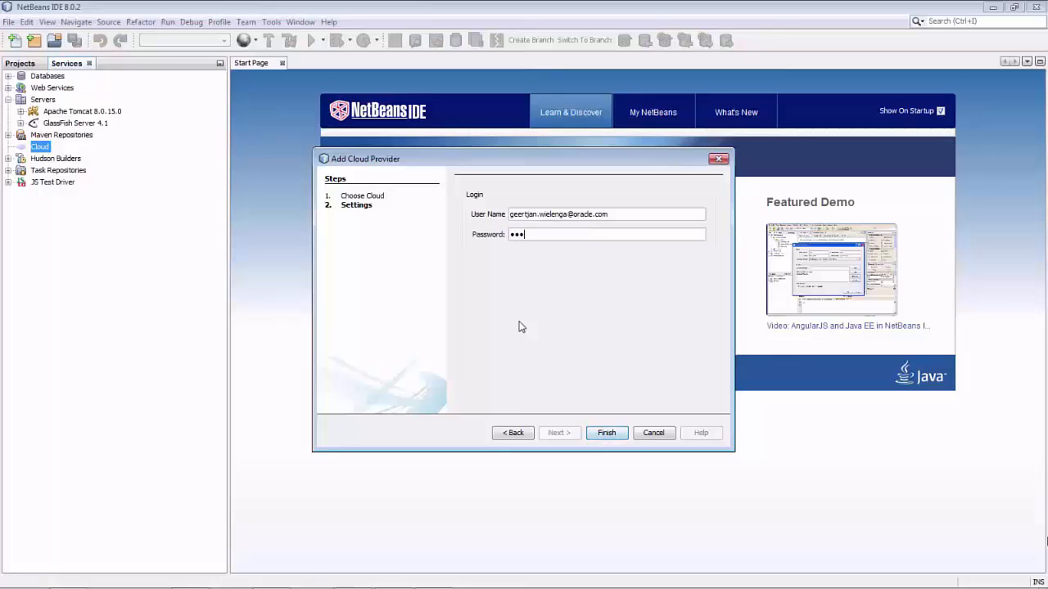
{"action": "type", "text": "•••••"}
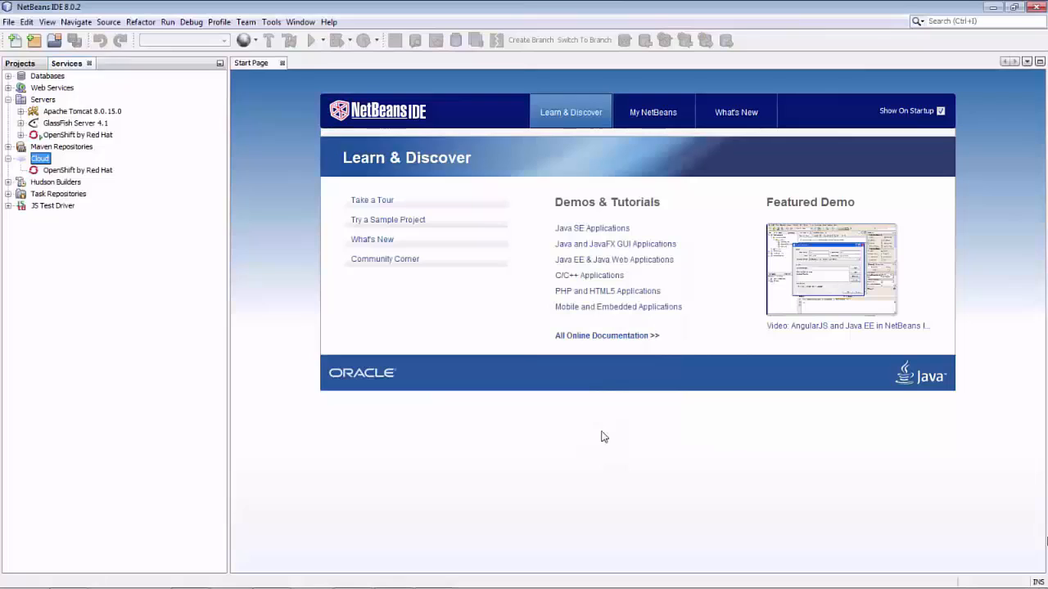
Refresh the OpenShift by Red Hat cloud and server nodes in Services
{"action": "left_click", "coordinate": [59, 172]}
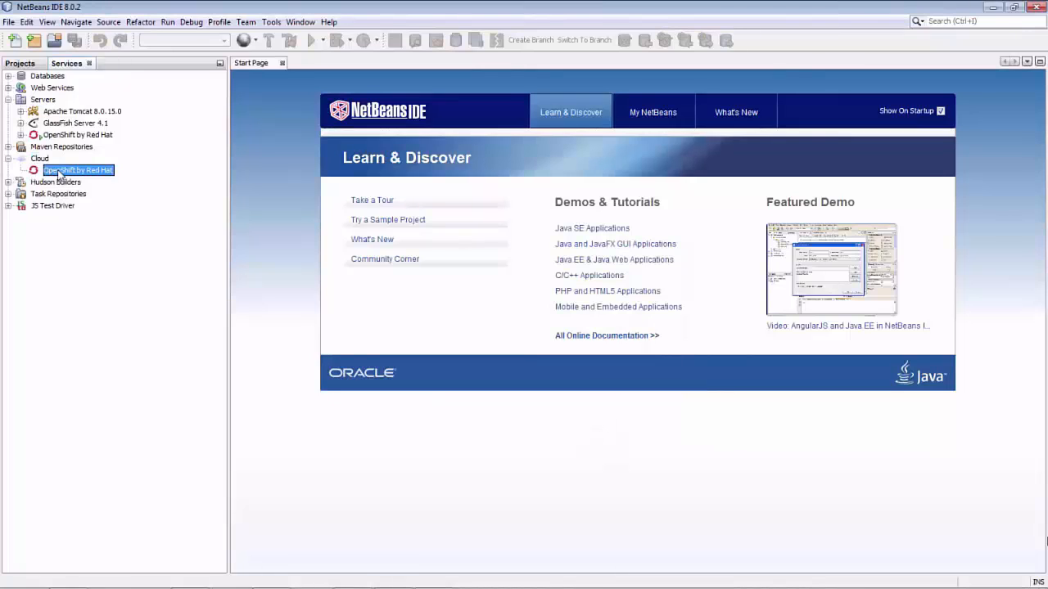
{"action": "right_click", "coordinate": [59, 174]}
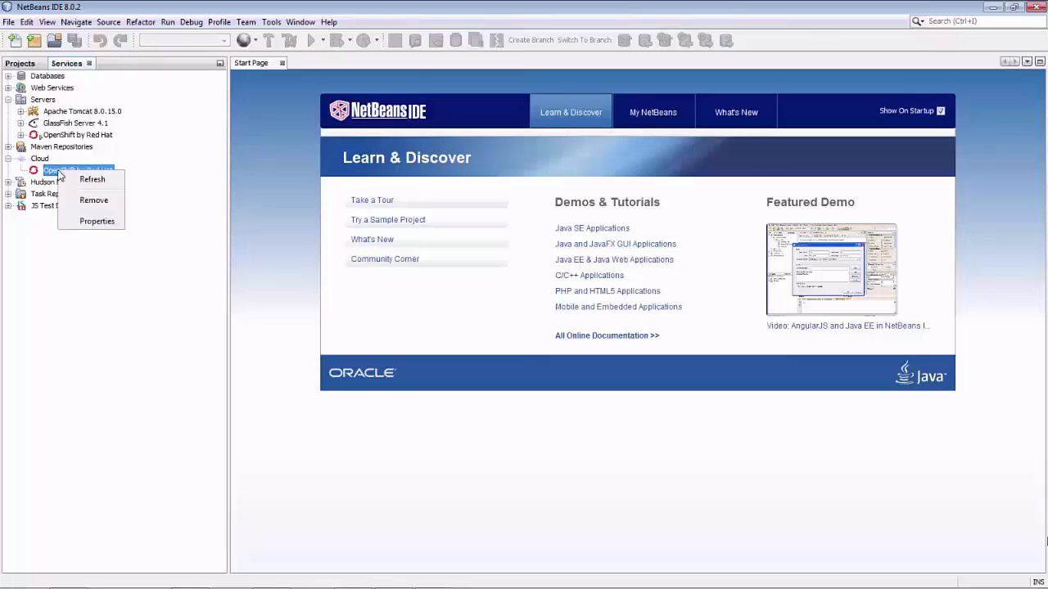
{"action": "left_click", "coordinate": [51, 172]}
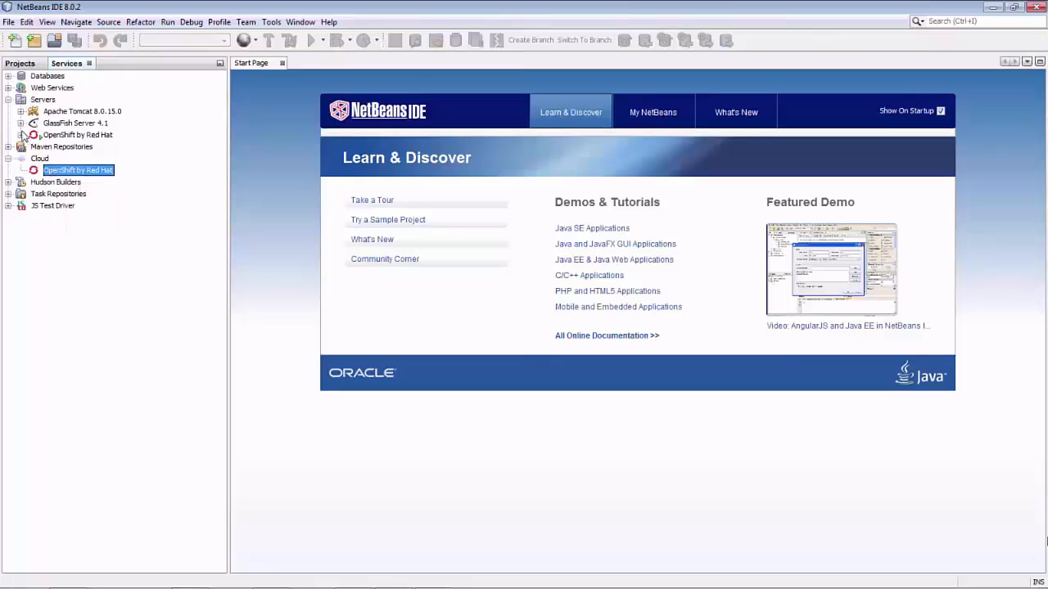
{"action": "left_click", "coordinate": [50, 137]}
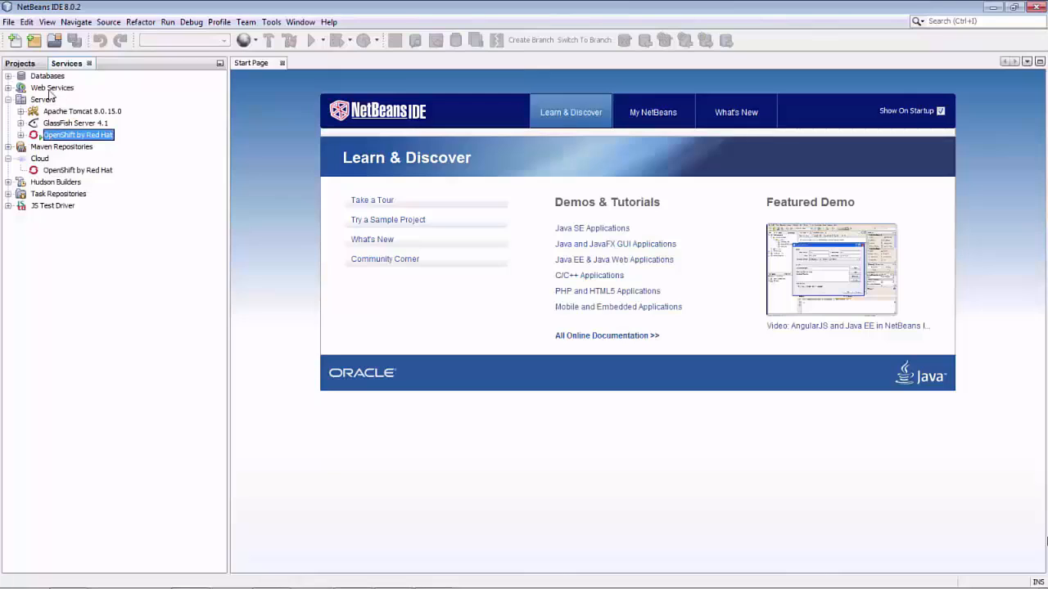
{"action": "right_click", "coordinate": [51, 138]}
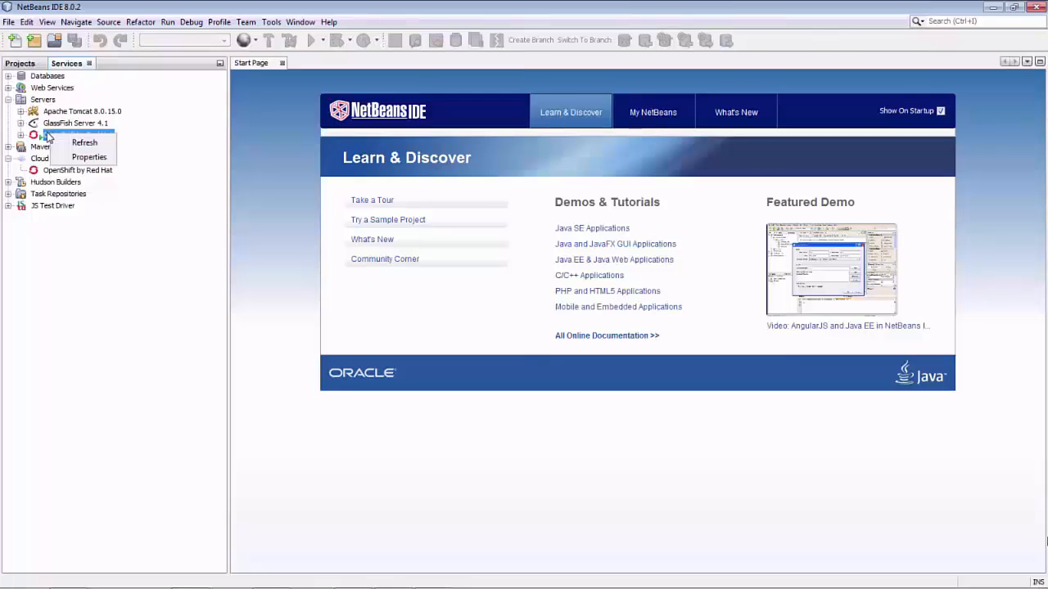
{"action": "left_click", "coordinate": [48, 136]}
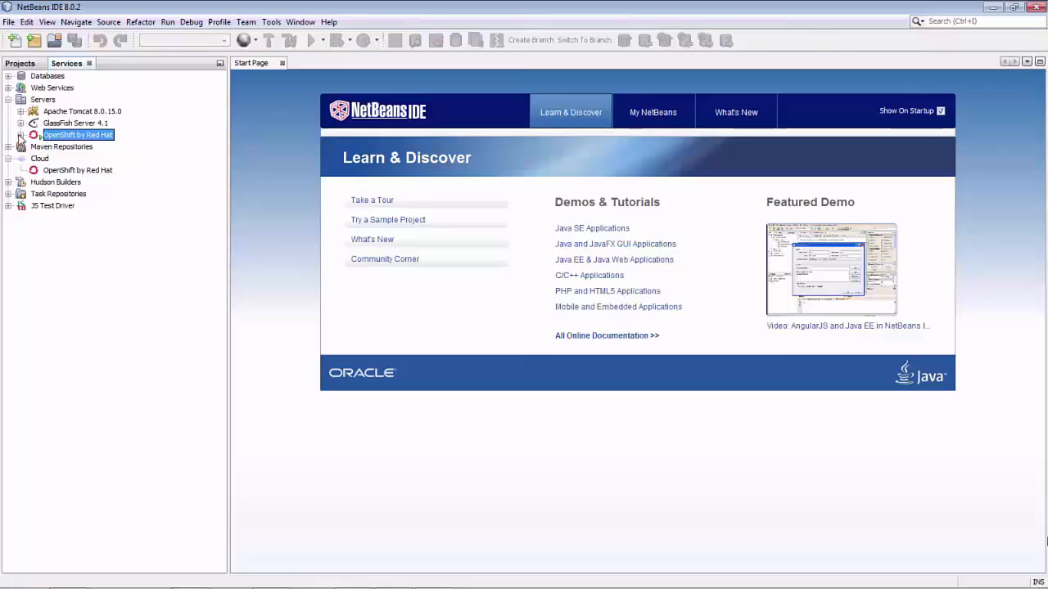
Expand the OpenShift server and choose Git Sources for the xmascardmanager application
{"action": "left_click", "coordinate": [20, 134]}
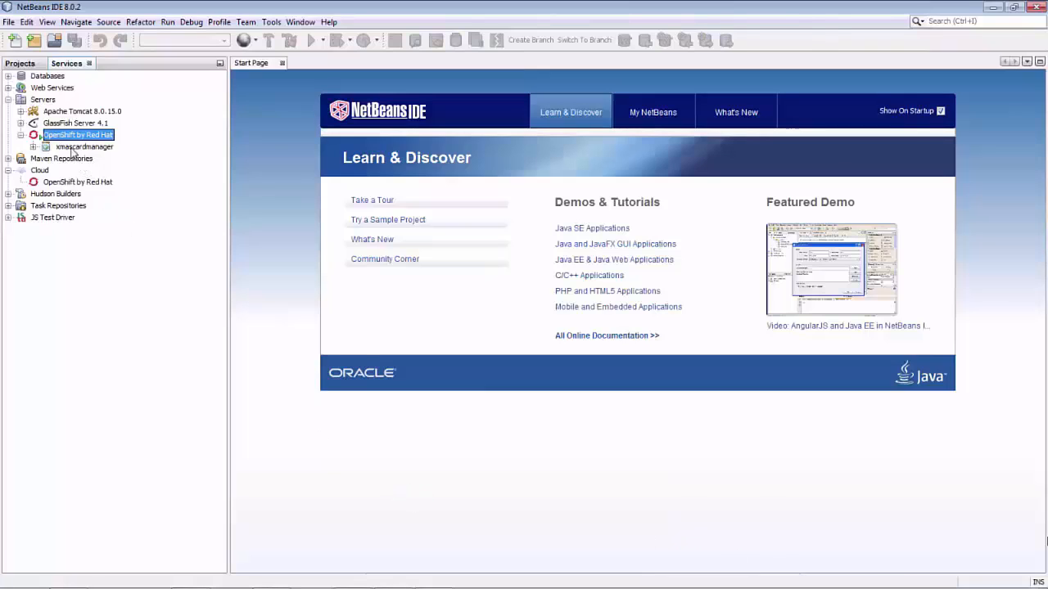
{"action": "right_click", "coordinate": [72, 149]}
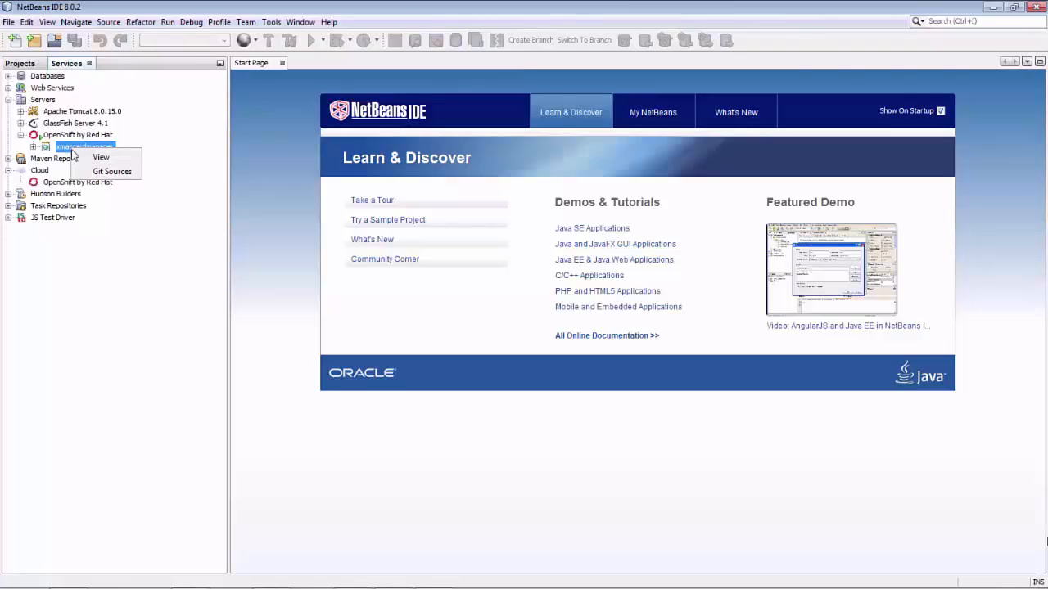
{"action": "left_click", "coordinate": [83, 172]}
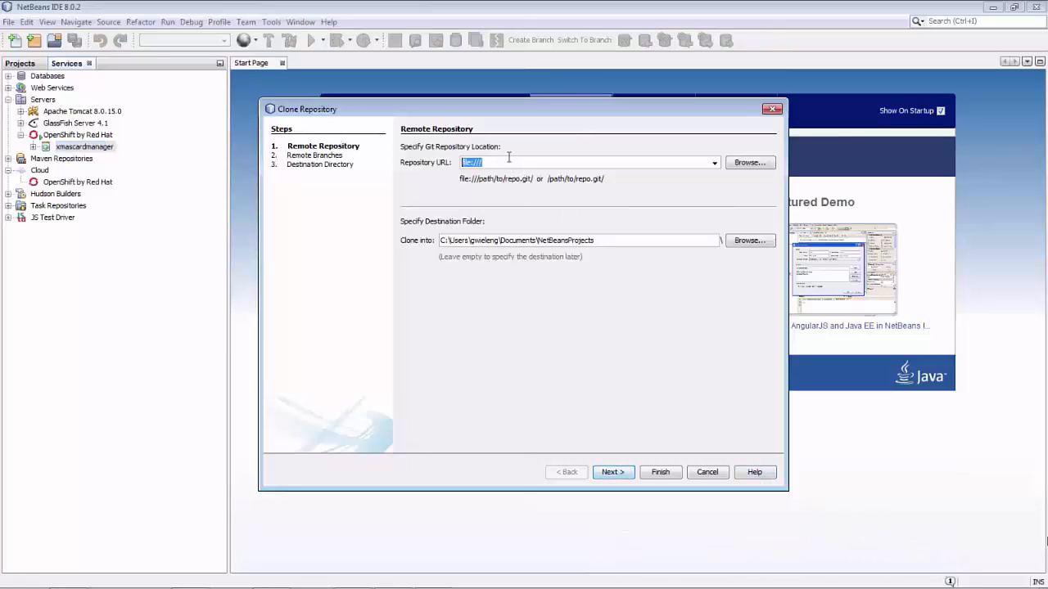
Paste the xmascardmanager Git URL, select Private/Public Key, then cancel the clone wizard
{"action": "key", "text": "ctrl+v"}
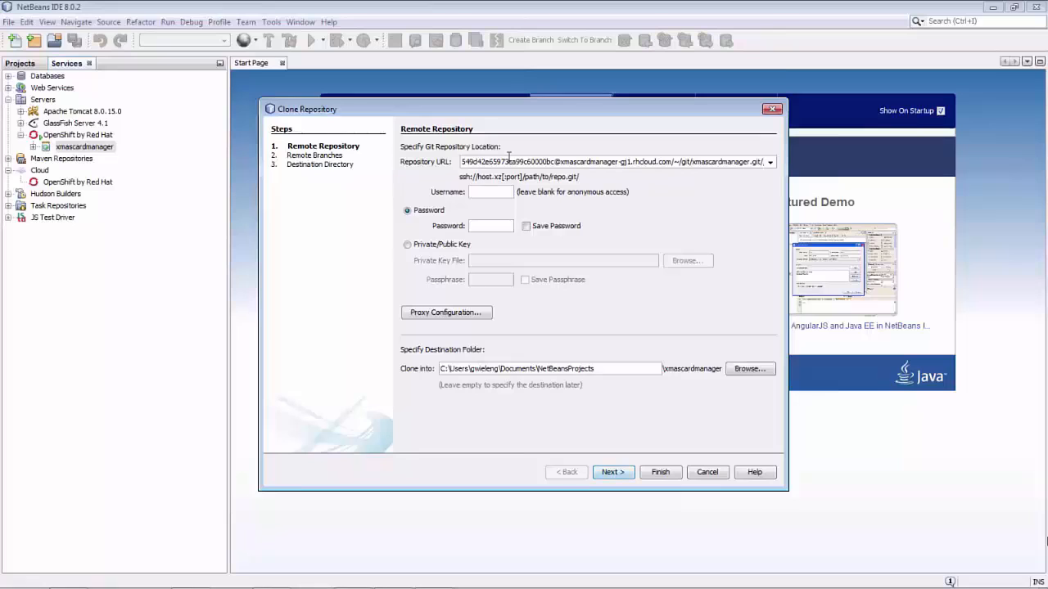
{"action": "left_click", "coordinate": [442, 249]}
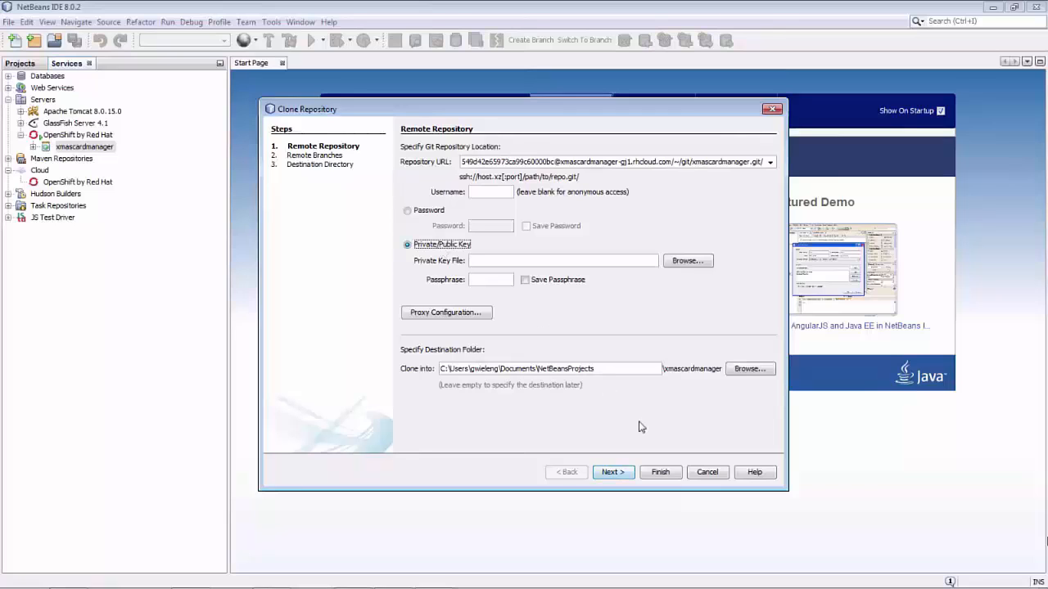
{"action": "left_click", "coordinate": [706, 473]}
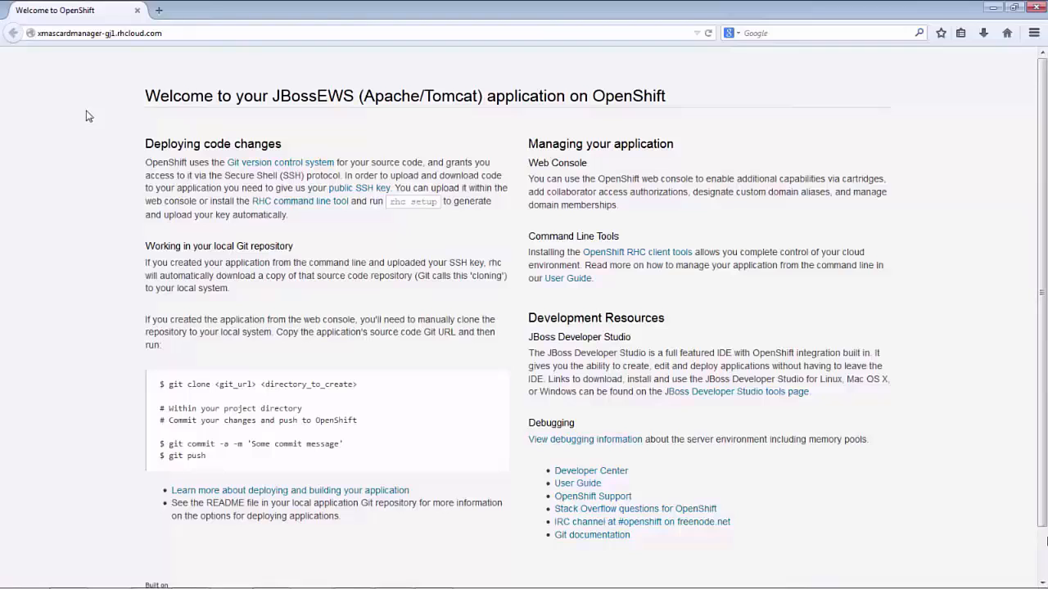
{"action": "key", "text": "alt+Tab"}
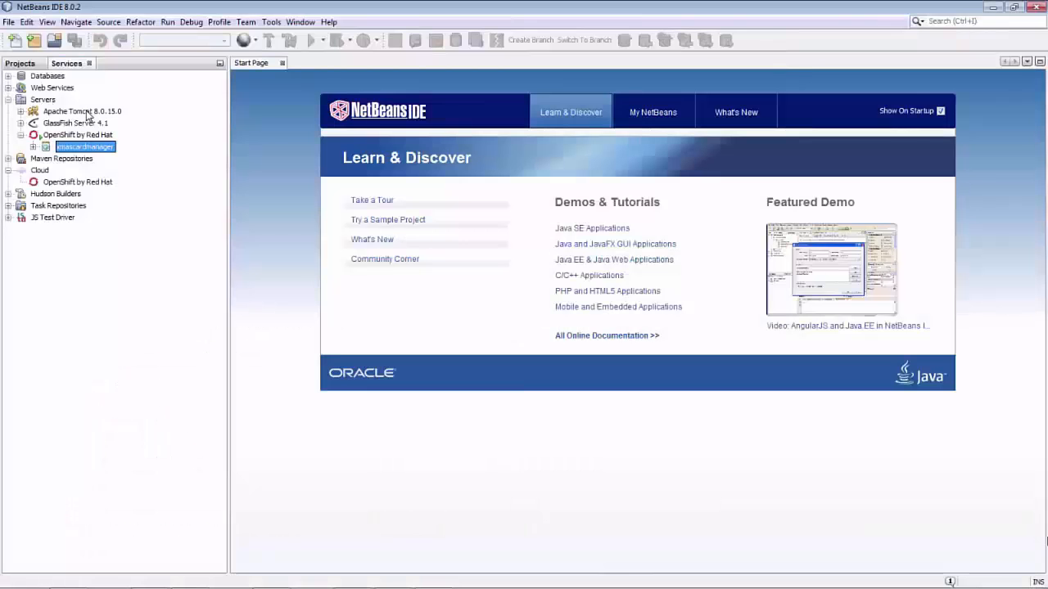
Start a new OpenShift by Red Hat project named thankyounotemanager
{"action": "left_click", "coordinate": [34, 43]}
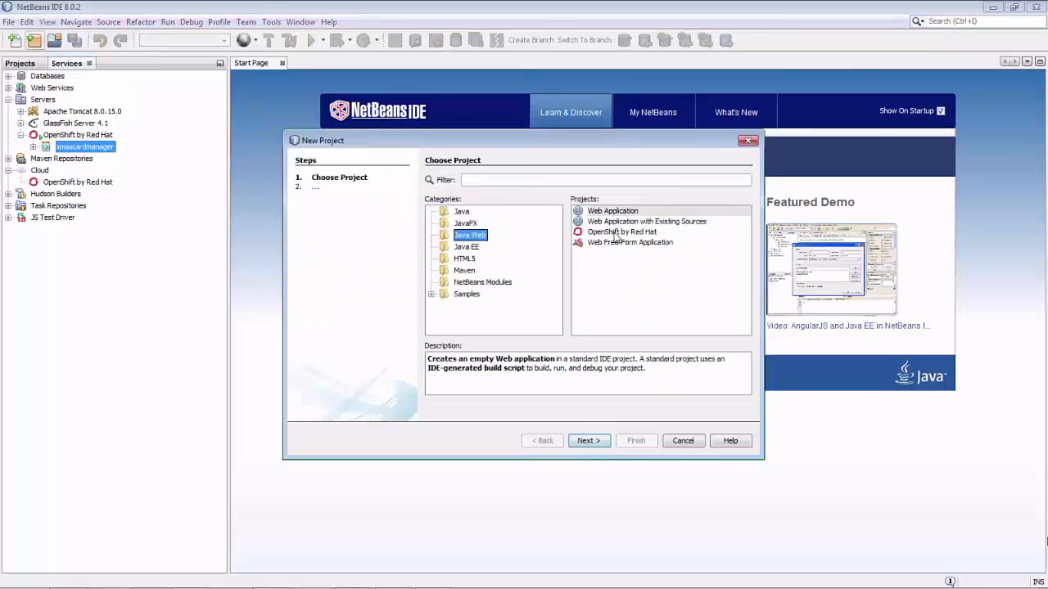
{"action": "left_click", "coordinate": [620, 232]}
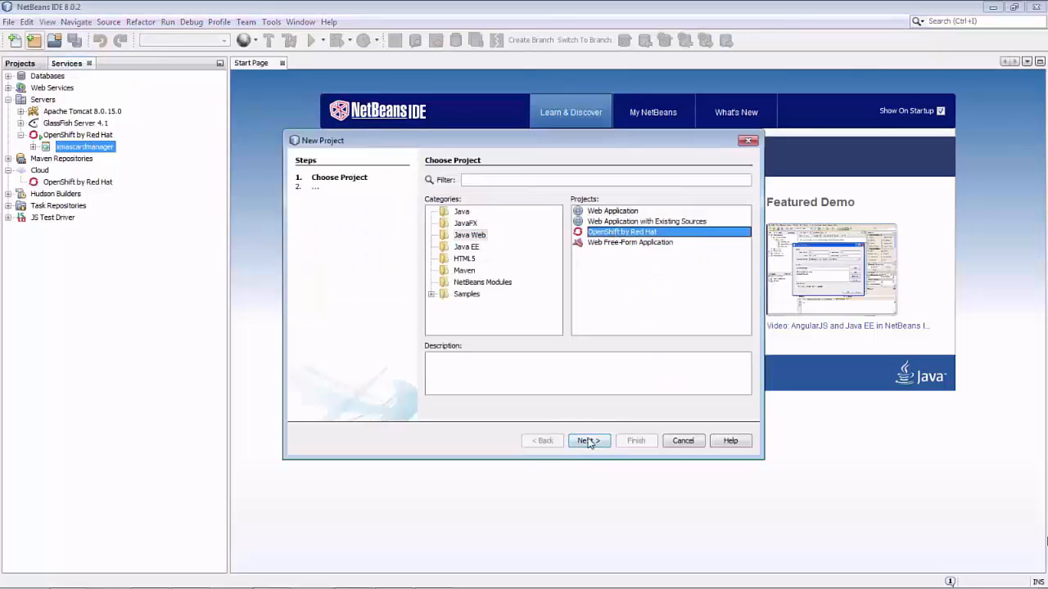
{"action": "left_click", "coordinate": [588, 441]}
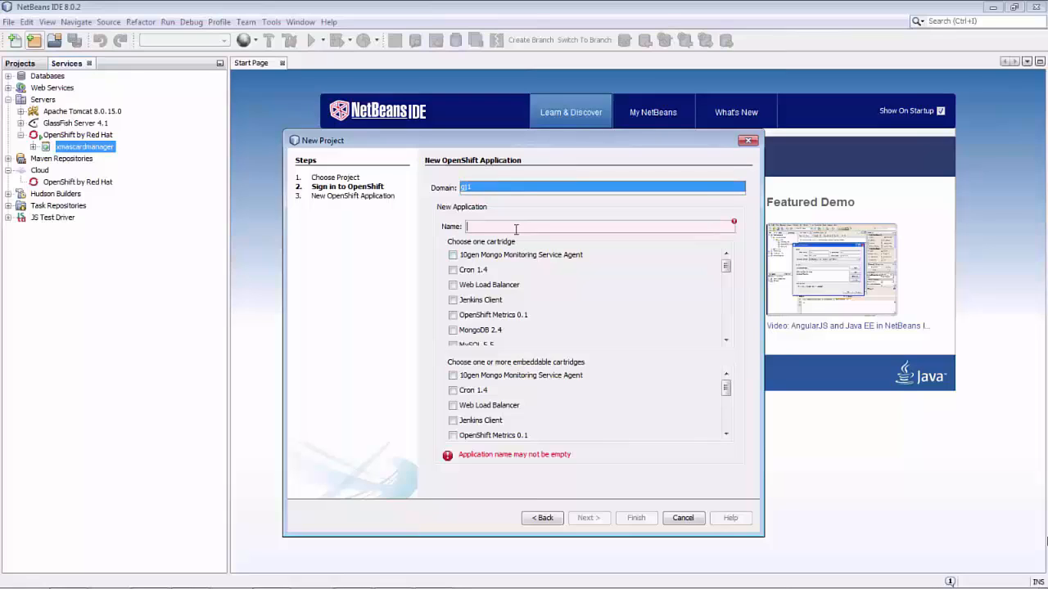
{"action": "type", "text": "than"}
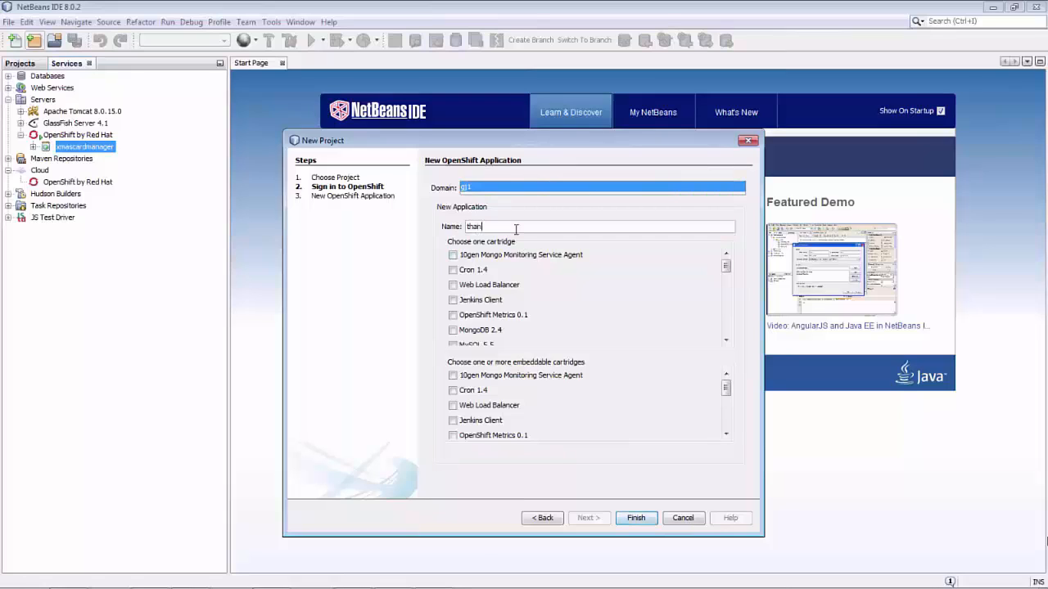
{"action": "type", "text": "kyounotemanager"}
Select the WildFly 8.2.0.Final cartridge with embedded MongoDB 2.4 and create the application
{"action": "left_click_drag", "start_coordinate": [726, 268], "coordinate": [727, 323]}
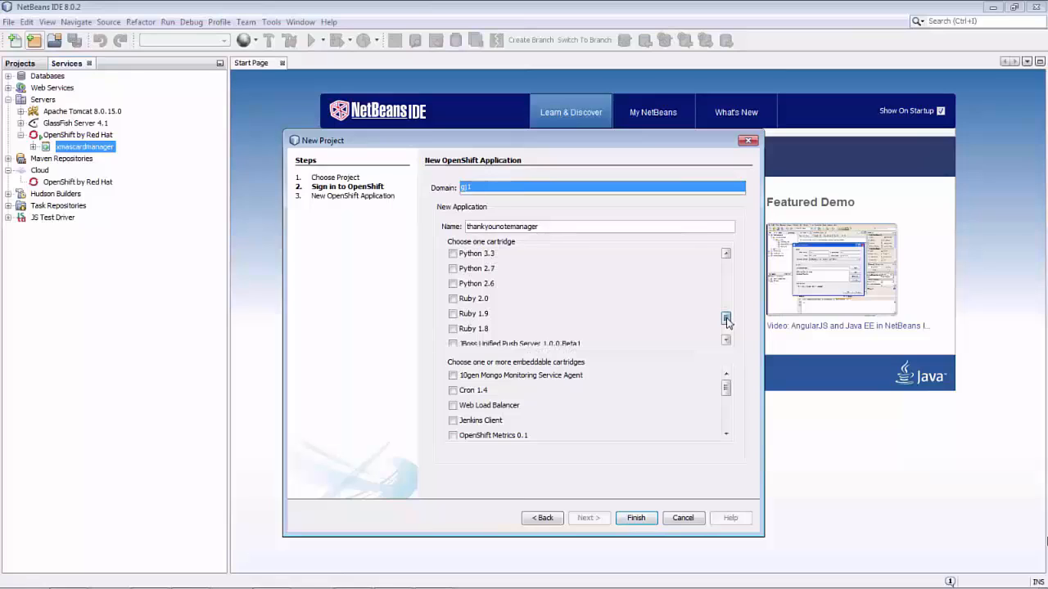
{"action": "left_click_drag", "start_coordinate": [727, 322], "coordinate": [727, 330]}
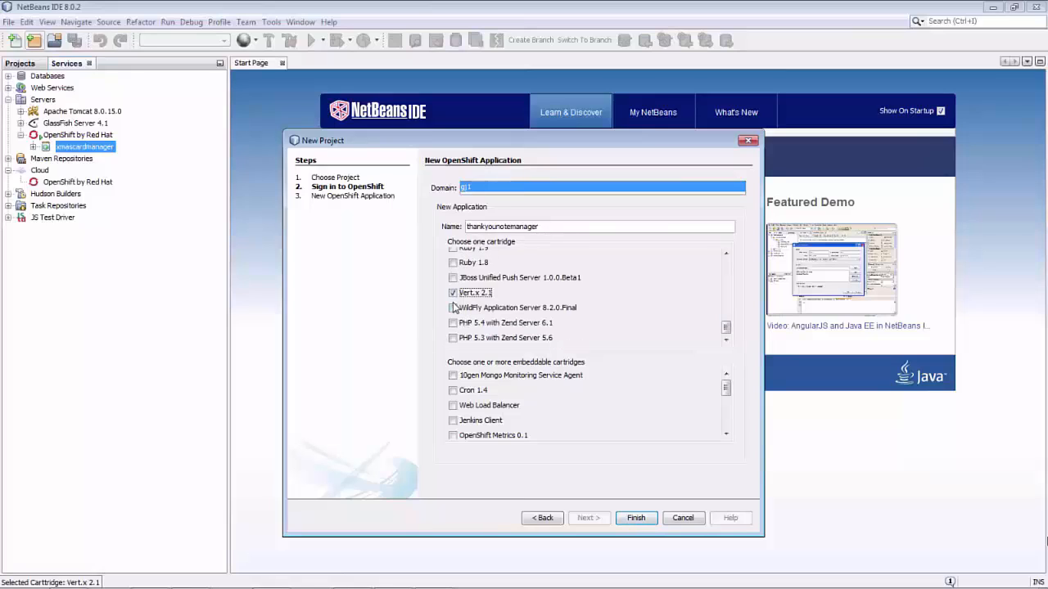
{"action": "left_click", "coordinate": [453, 307]}
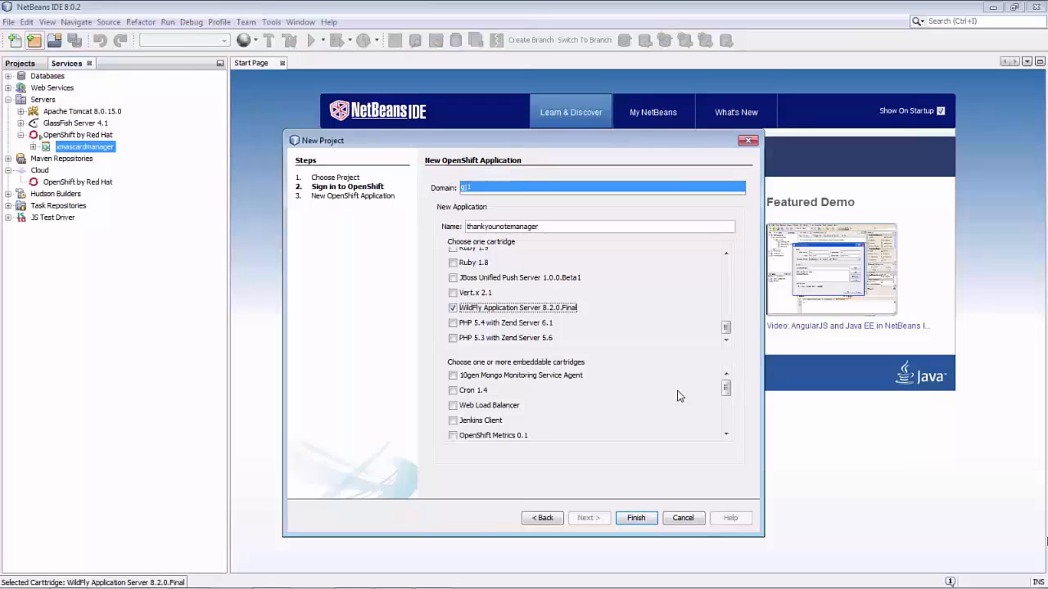
{"action": "scroll", "coordinate": [726, 402], "scroll_direction": "down", "scroll_amount": 2}
{"action": "left_click", "coordinate": [453, 383]}
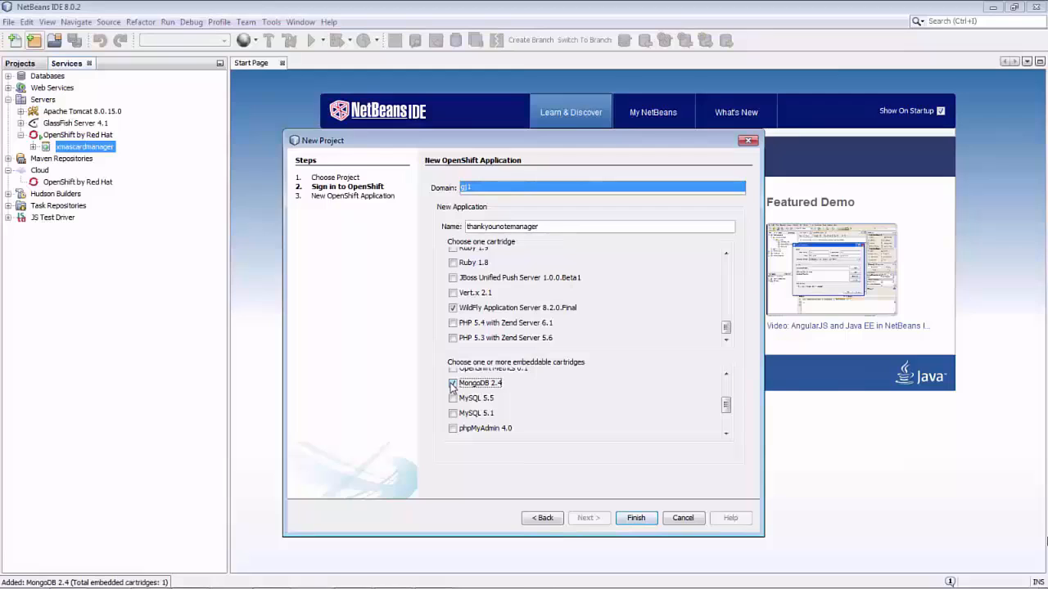
{"action": "key", "text": "Return"}
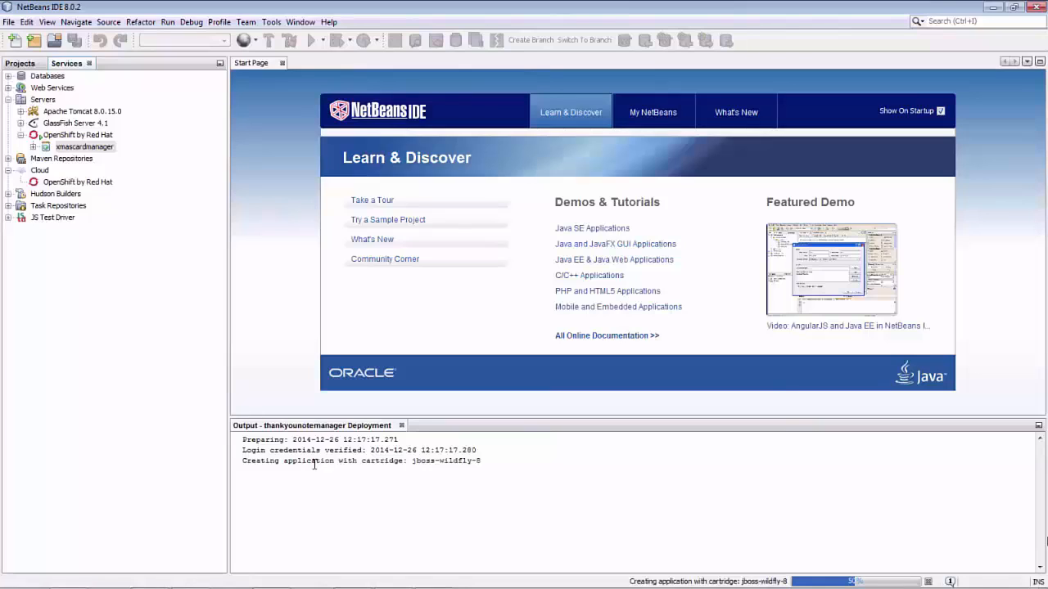
Show the thankyounotemanager creation progress details and wait for the process to complete
{"action": "left_click", "coordinate": [831, 583]}
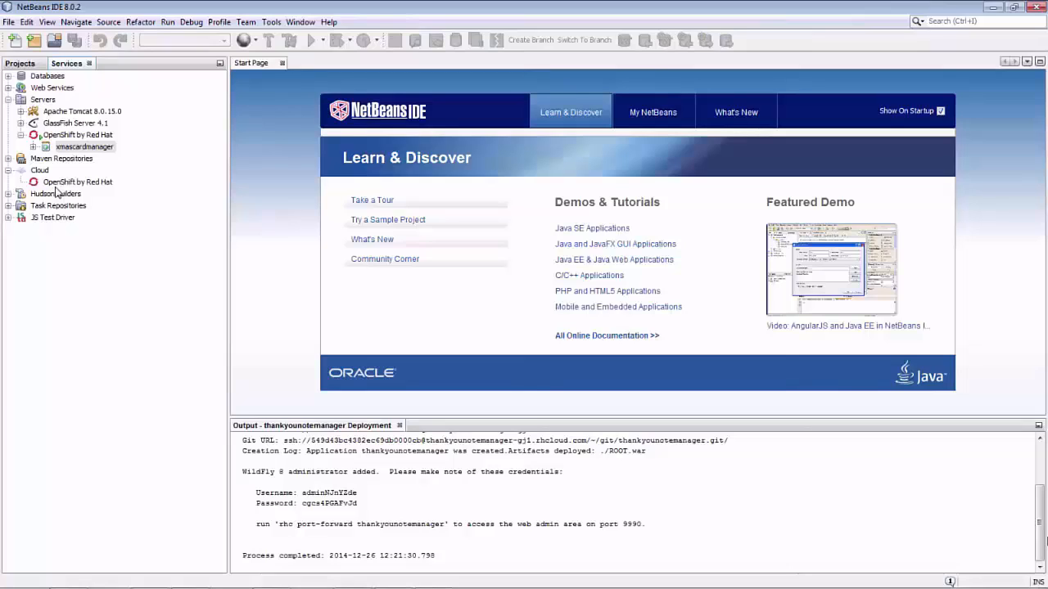
Refresh the OpenShift account and expand thankyounotemanager to show its MongoDB 2.4 cartridge
{"action": "right_click", "coordinate": [58, 188]}
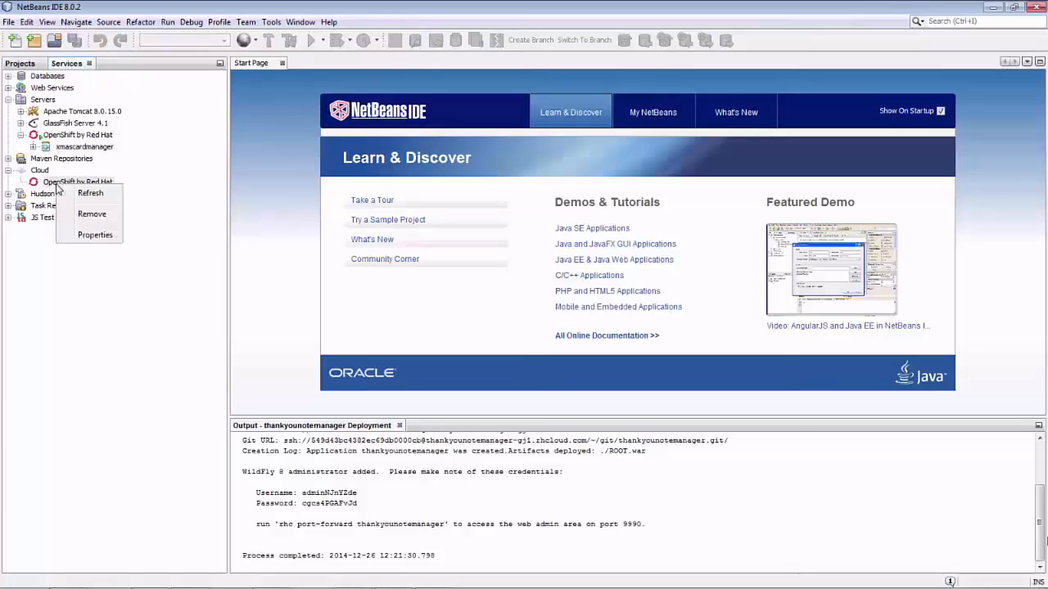
{"action": "left_click", "coordinate": [61, 194]}
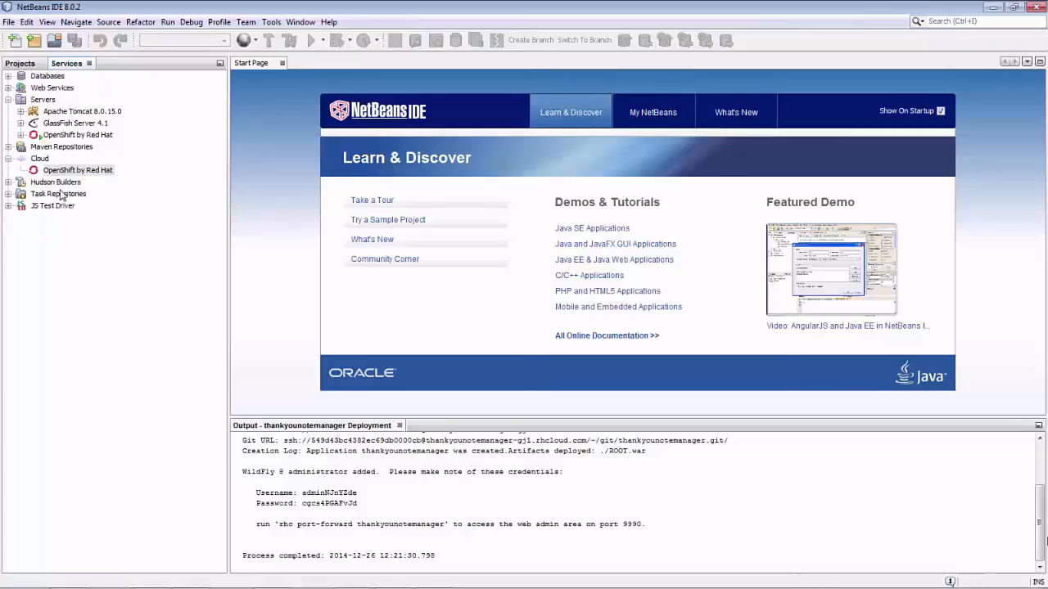
{"action": "left_click", "coordinate": [20, 134]}
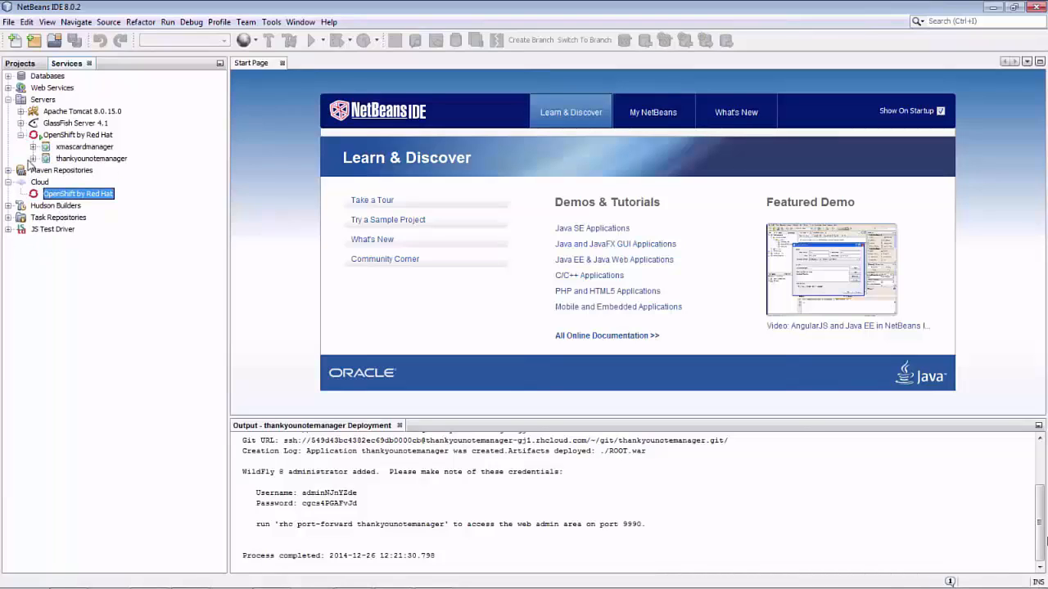
{"action": "left_click", "coordinate": [33, 159]}
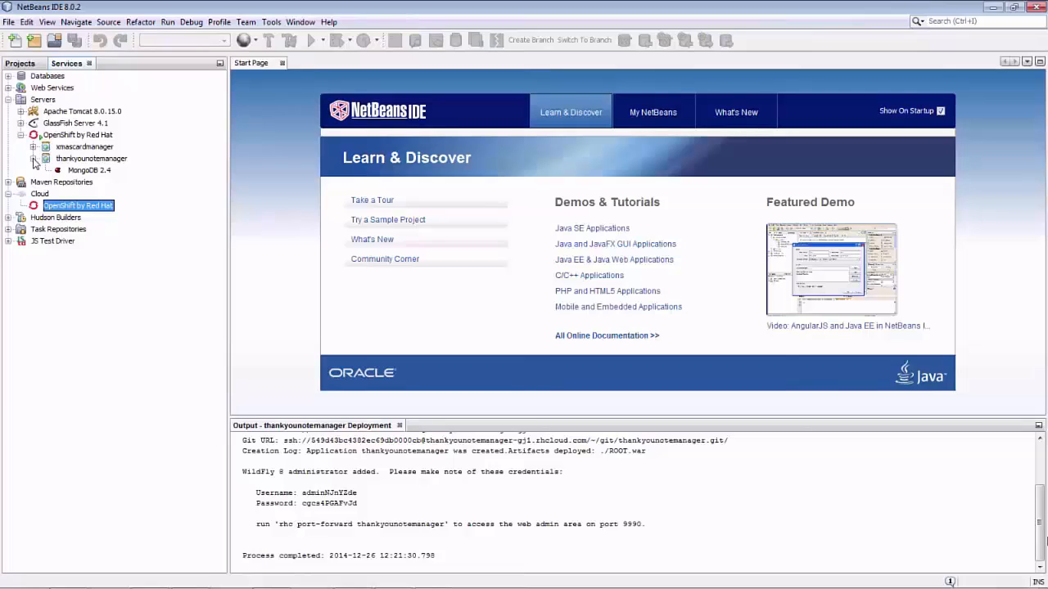
Start cloning thankyounotemanager's Git sources, pasting its Git URL as the repository
{"action": "right_click", "coordinate": [69, 160]}
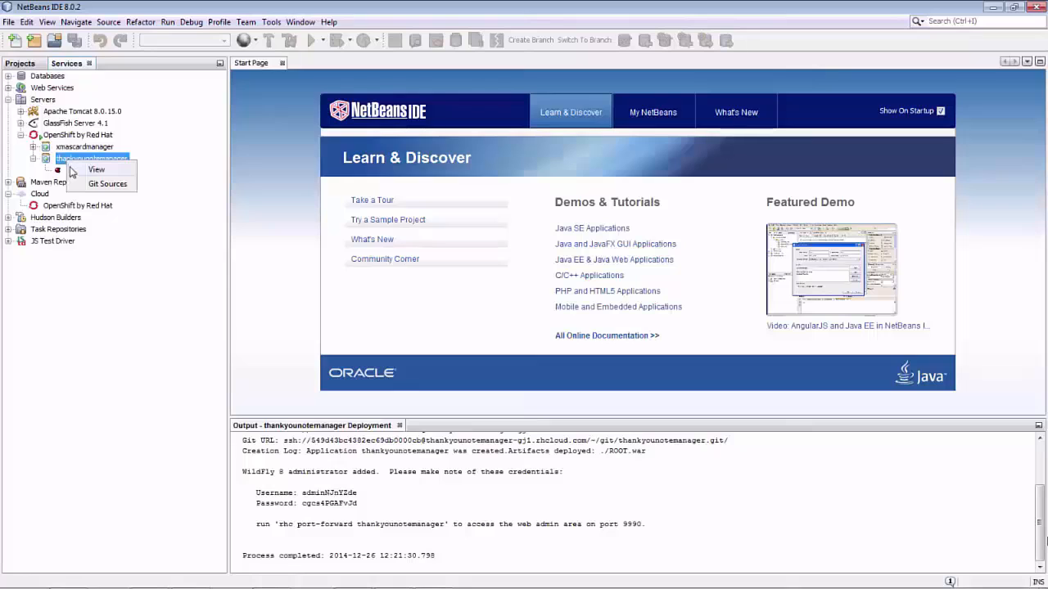
{"action": "left_click", "coordinate": [73, 186]}
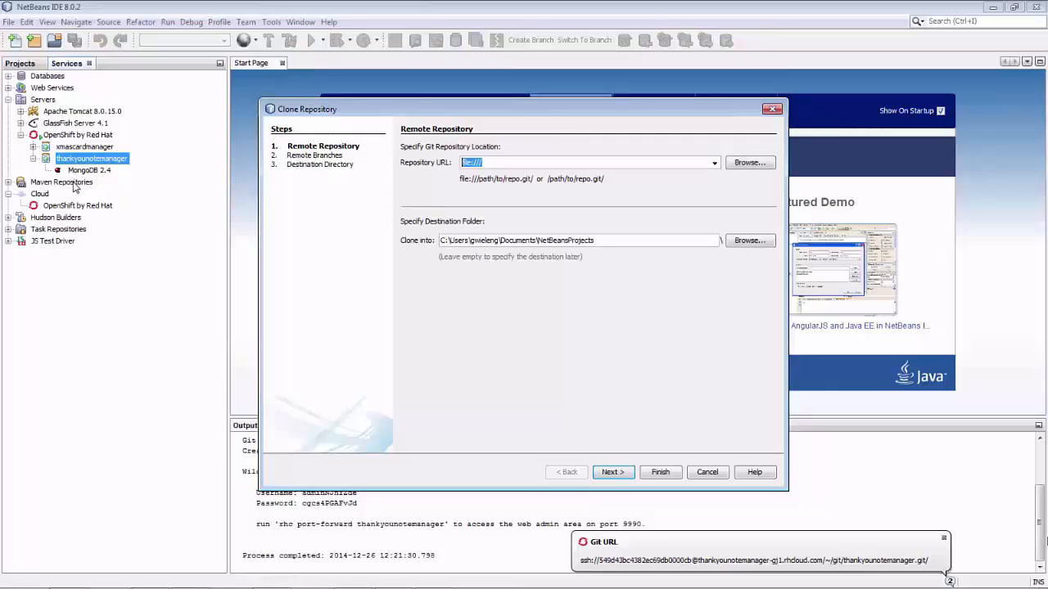
{"action": "key", "text": "ctrl+v"}
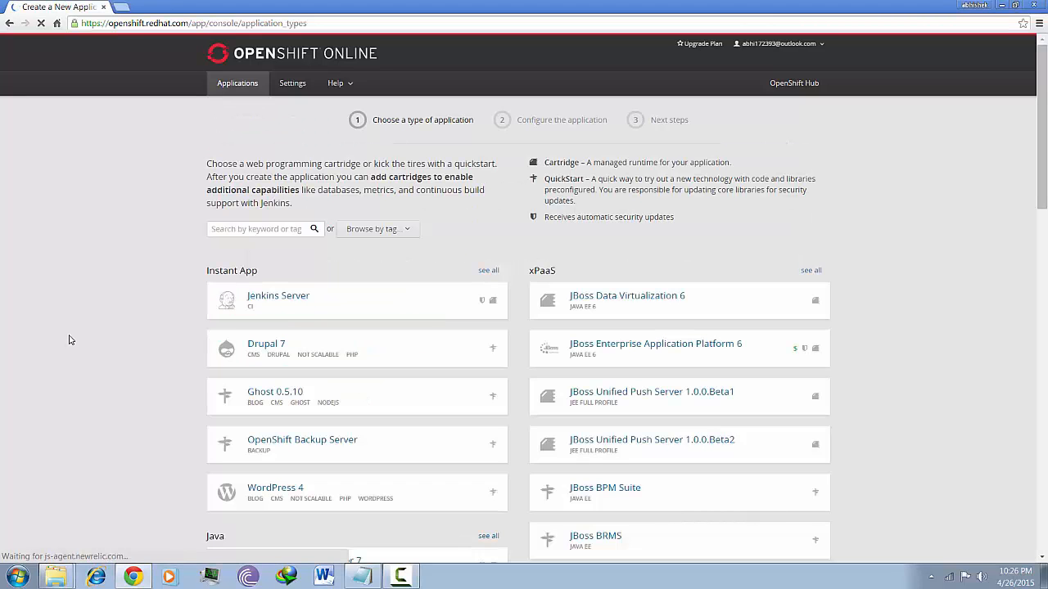
Filter the catalogue to the python tag, listing Python 2.6, 2.7, 3.3, CherryPy and Django
{"action": "scroll", "coordinate": [70, 340], "scroll_direction": "down", "scroll_amount": 3}
{"action": "scroll", "coordinate": [69, 340], "scroll_direction": "down", "scroll_amount": 7}
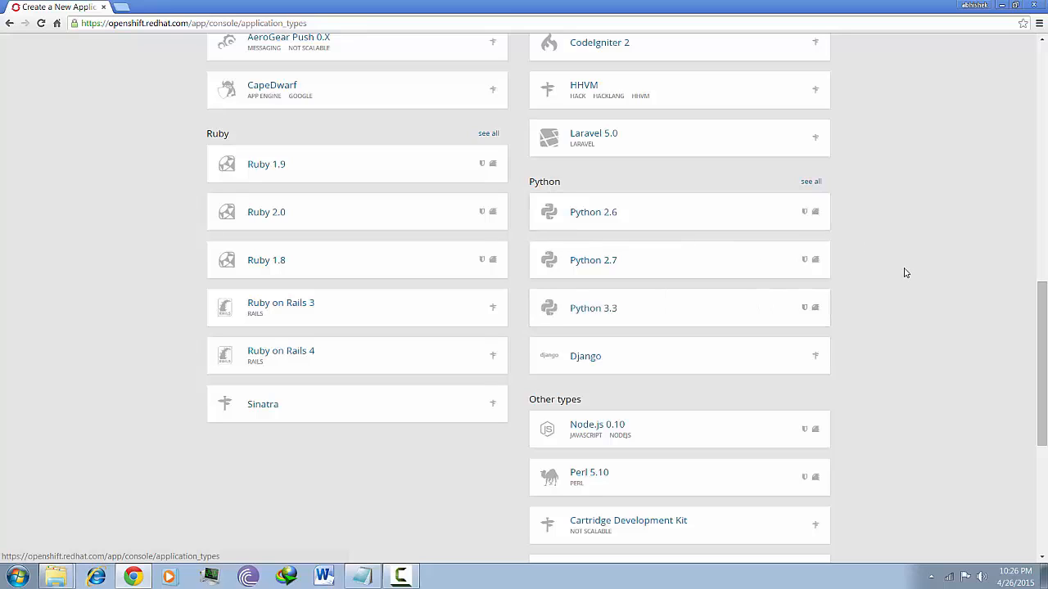
{"action": "left_click", "coordinate": [819, 182]}
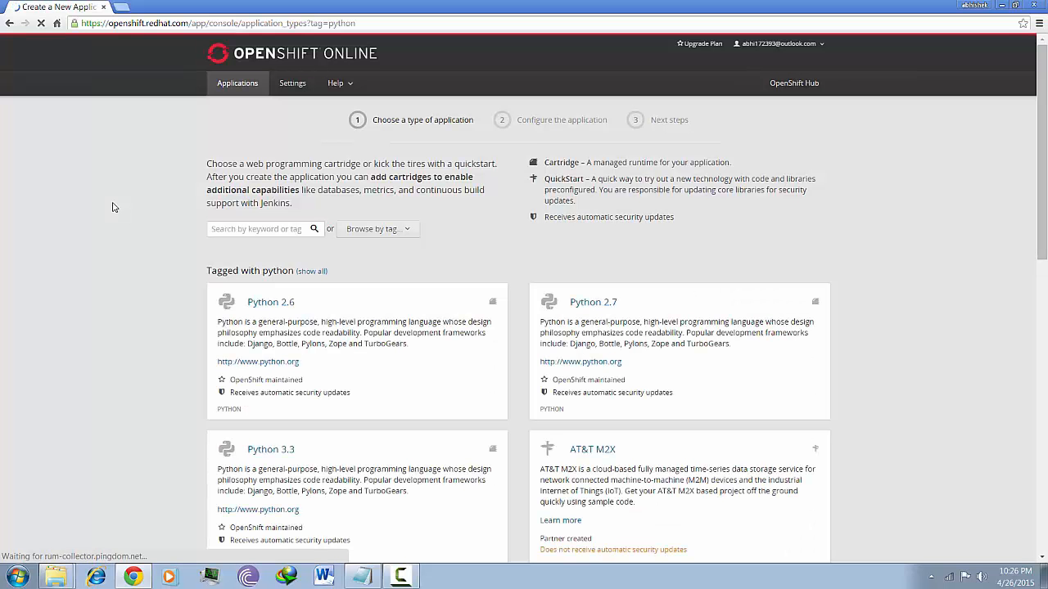
{"action": "scroll", "coordinate": [114, 207], "scroll_direction": "down", "scroll_amount": 4}
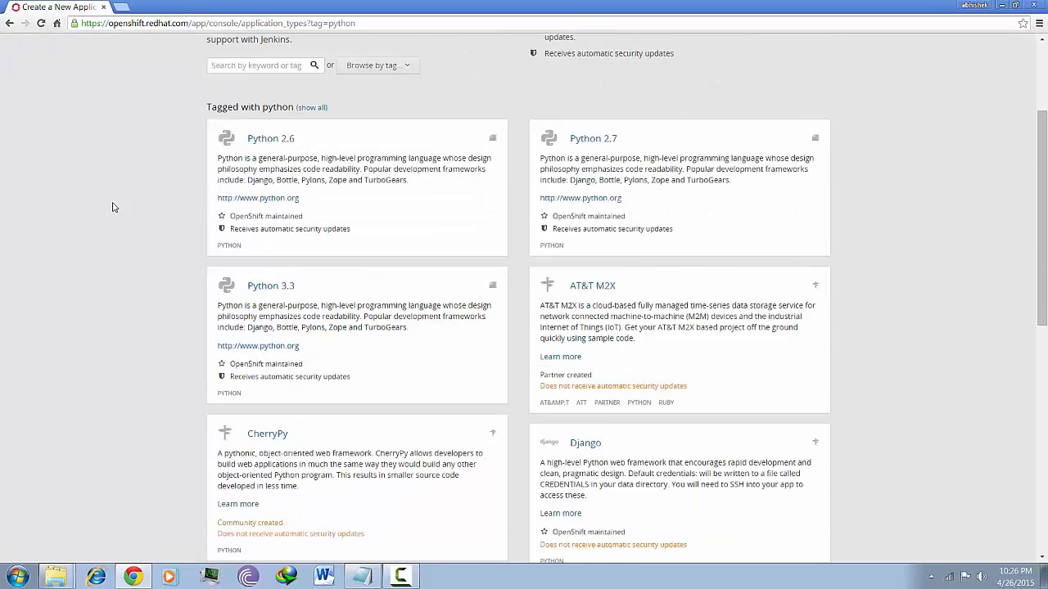
{"action": "scroll", "coordinate": [114, 207], "scroll_direction": "up", "scroll_amount": 3}
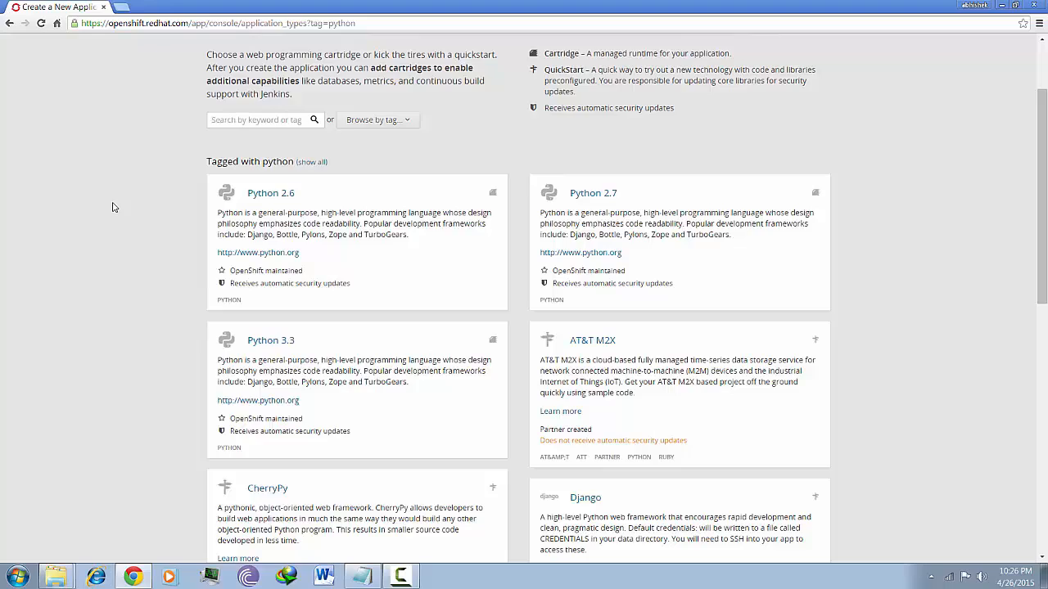
{"action": "scroll", "coordinate": [114, 207], "scroll_direction": "down", "scroll_amount": 6}
{"action": "scroll", "coordinate": [114, 207], "scroll_direction": "up", "scroll_amount": 7}
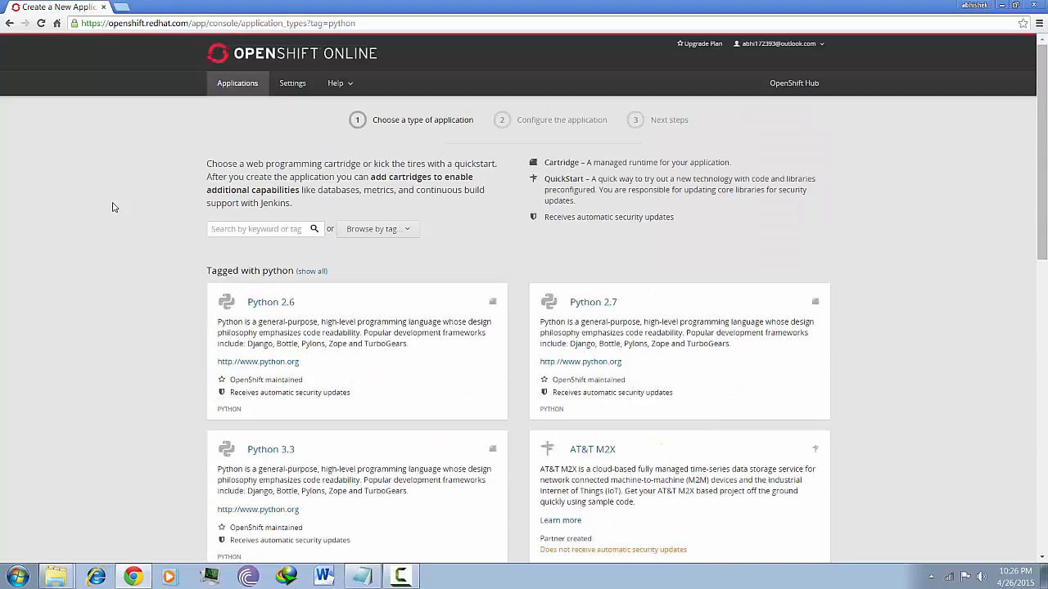
{"action": "scroll", "coordinate": [114, 207], "scroll_direction": "down", "scroll_amount": 2}
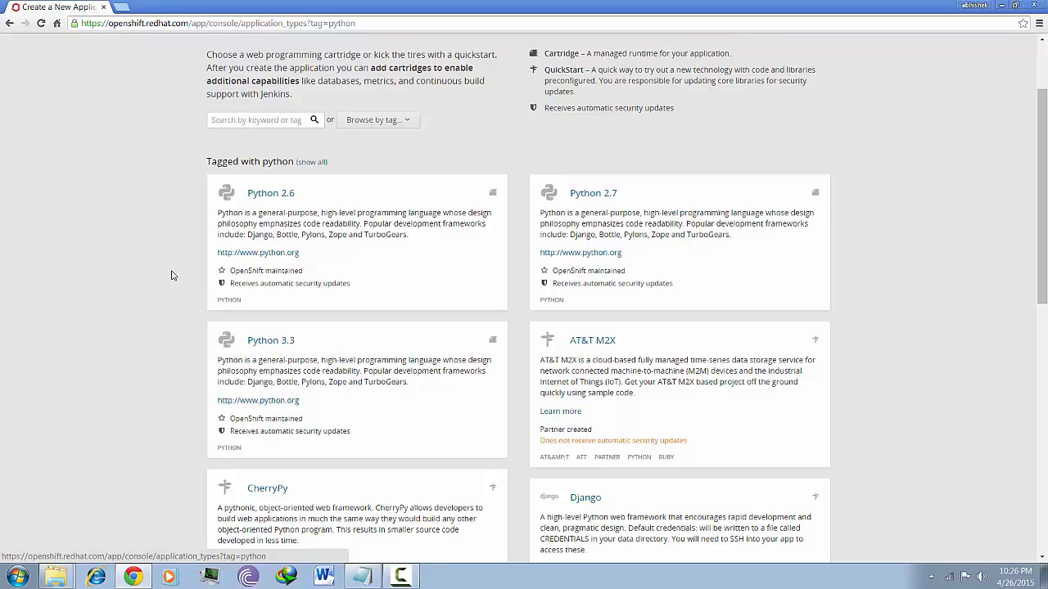
Create a Python 2.6 application named python, then minimize Chrome to the desktop
{"action": "left_click", "coordinate": [363, 207]}
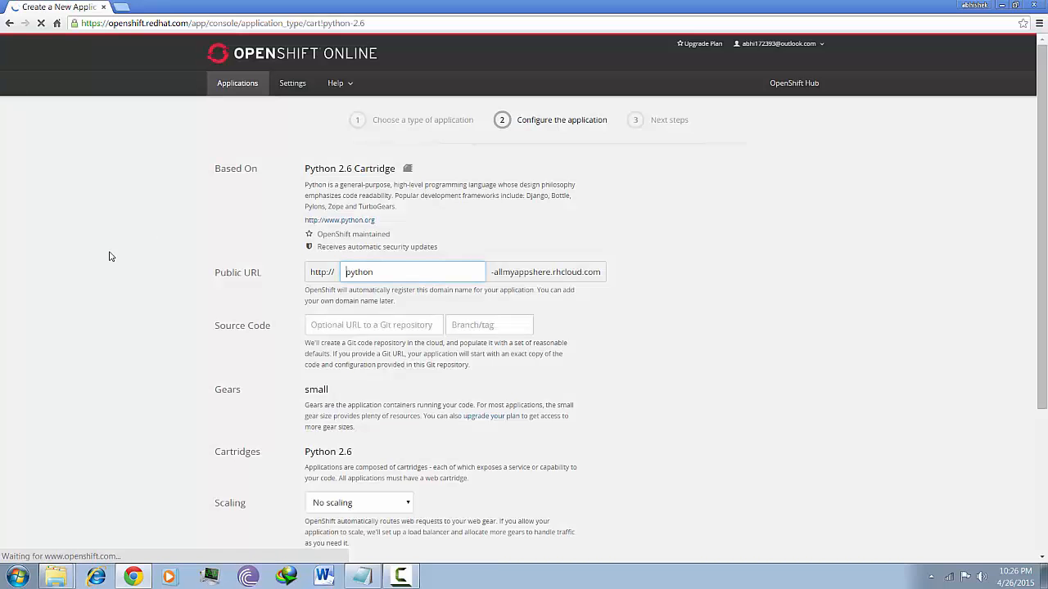
{"action": "left_click", "coordinate": [421, 268]}
{"action": "left_click", "coordinate": [675, 382]}
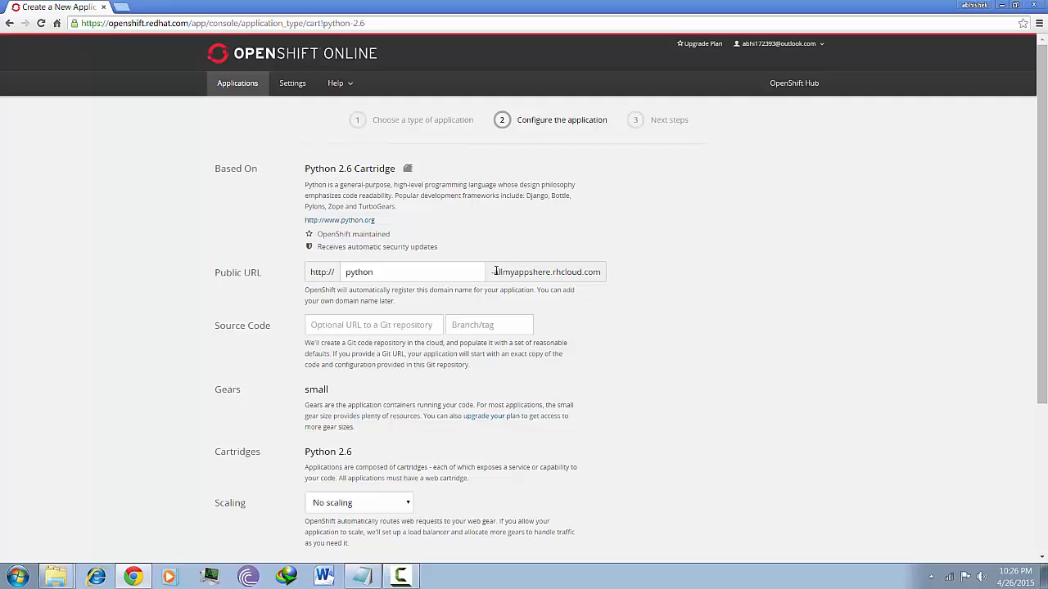
{"action": "scroll", "coordinate": [671, 358], "scroll_direction": "down", "scroll_amount": 5}
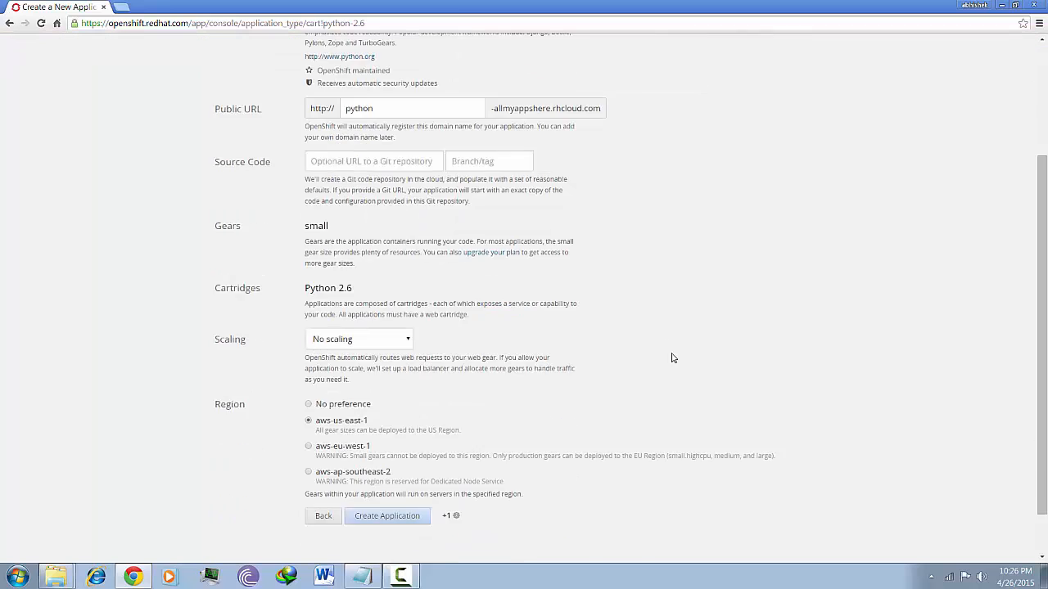
{"action": "left_click", "coordinate": [383, 463]}
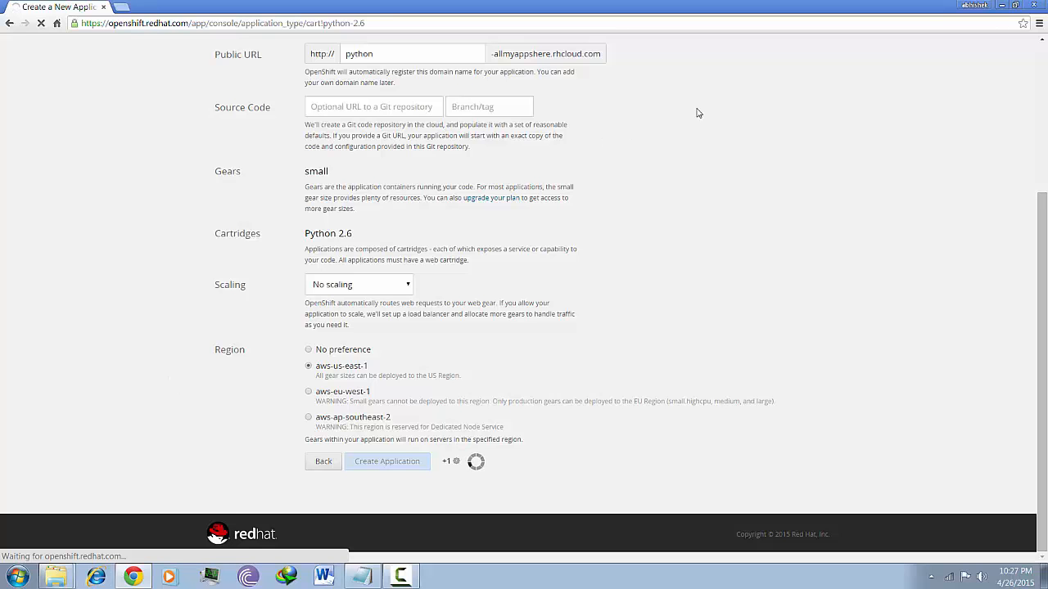
{"action": "left_click", "coordinate": [1003, 5]}
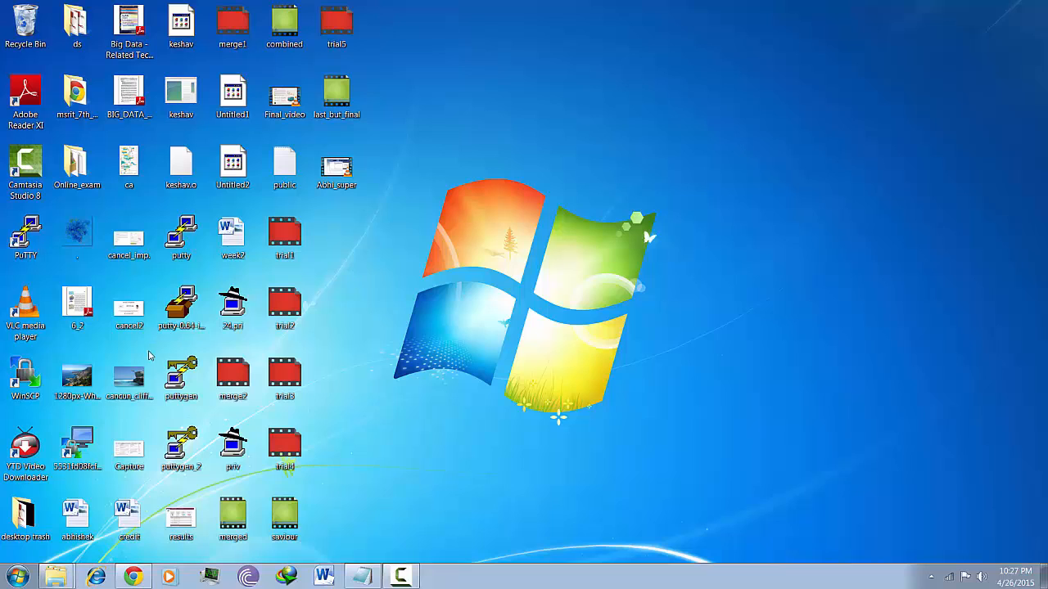
Open PuTTY Key Generator from its puttygen desktop icon
{"action": "double_click", "coordinate": [187, 384]}
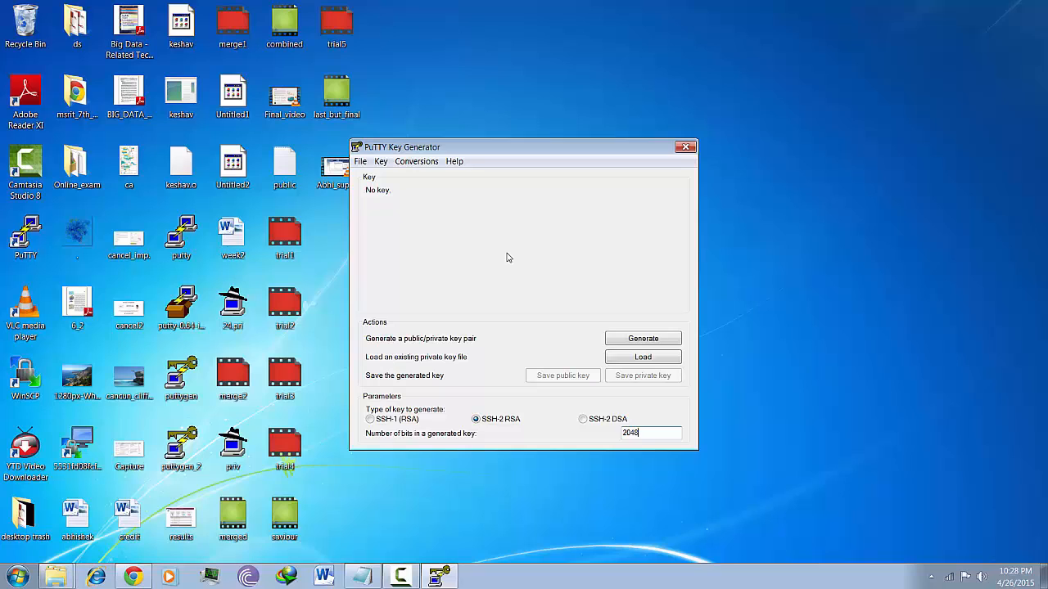
Generate a 2048-bit SSH-2 RSA key and save its private key, without passphrase, as pythonprivate.ppk
{"action": "left_click", "coordinate": [640, 337]}
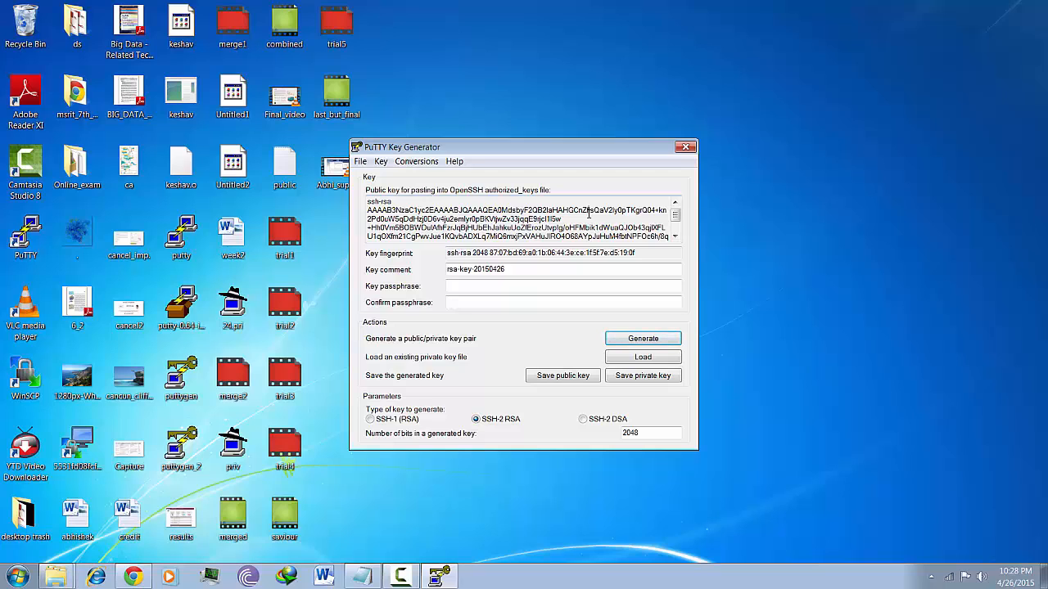
{"action": "left_click", "coordinate": [636, 381]}
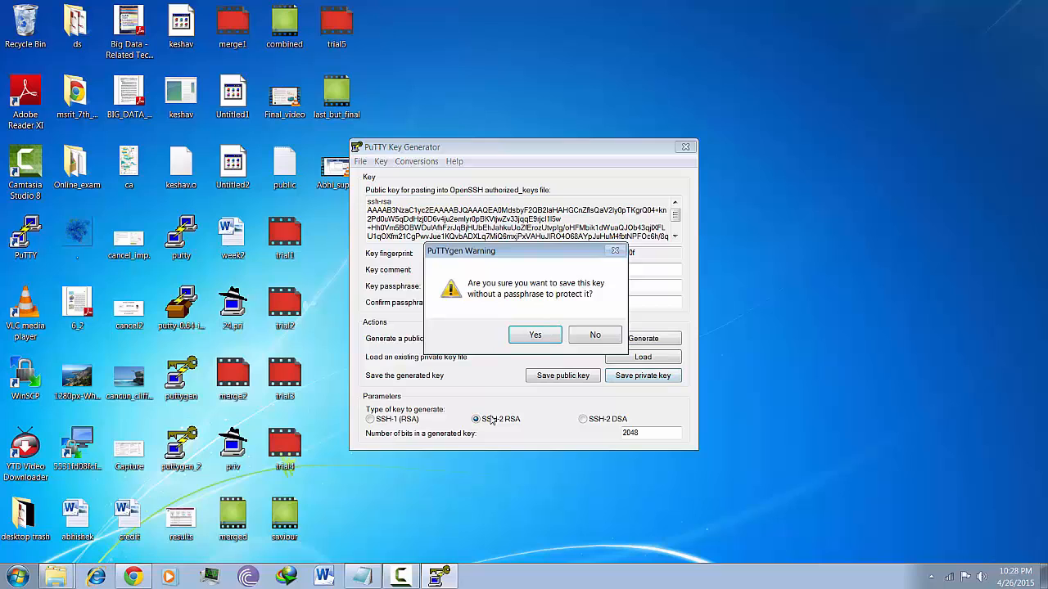
{"action": "key", "text": "Return"}
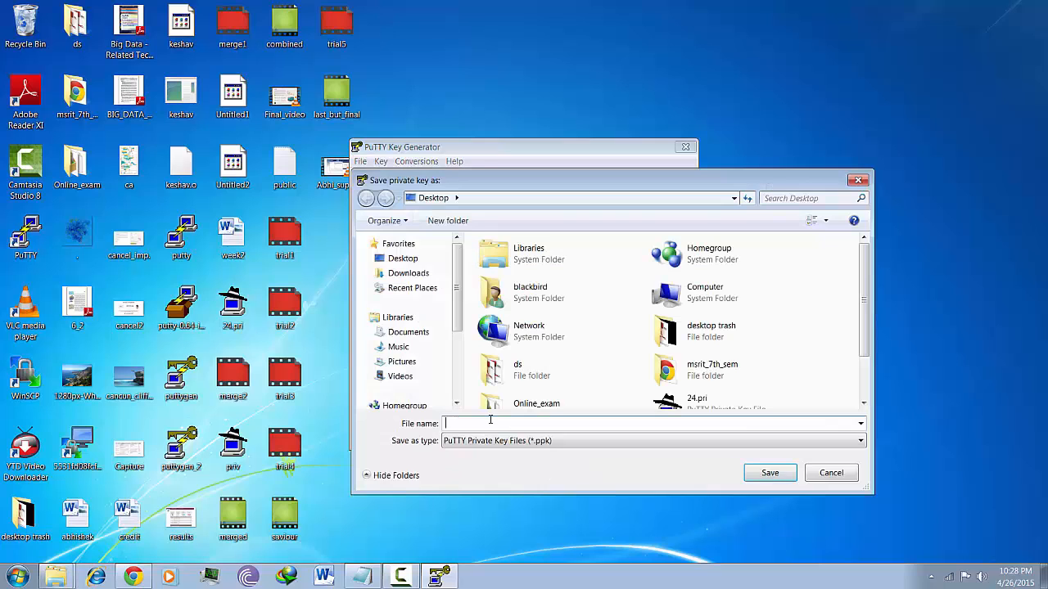
{"action": "type", "text": "p"}
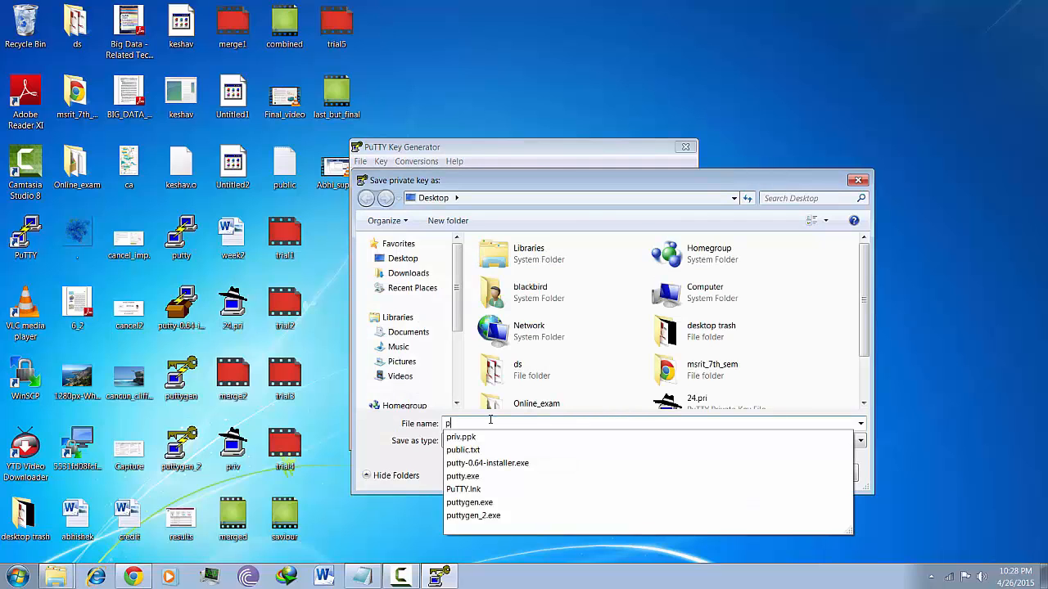
{"action": "type", "text": "ython"}
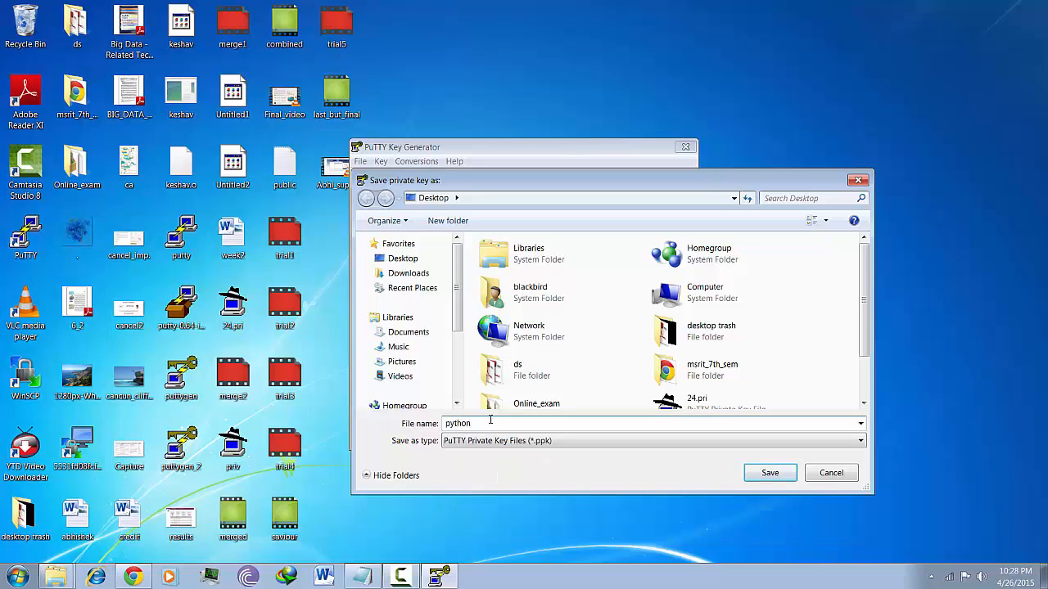
{"action": "type", "text": "private"}
{"action": "left_click", "coordinate": [771, 473]}
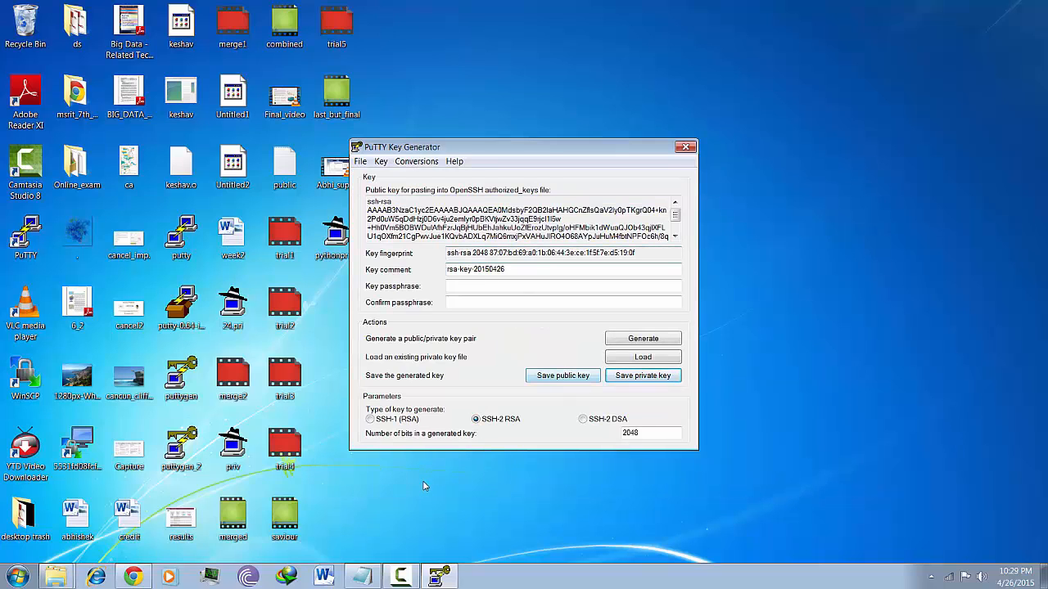
Back in Chrome, go to account Settings and open the Add a public key form
{"action": "mouse_move", "coordinate": [133, 577]}
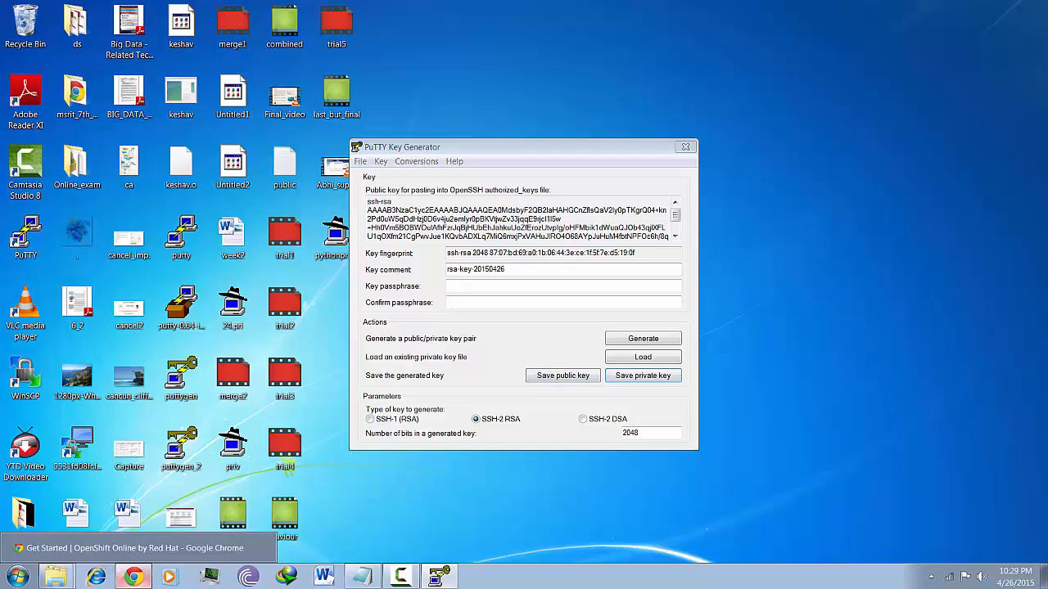
{"action": "left_click", "coordinate": [135, 548]}
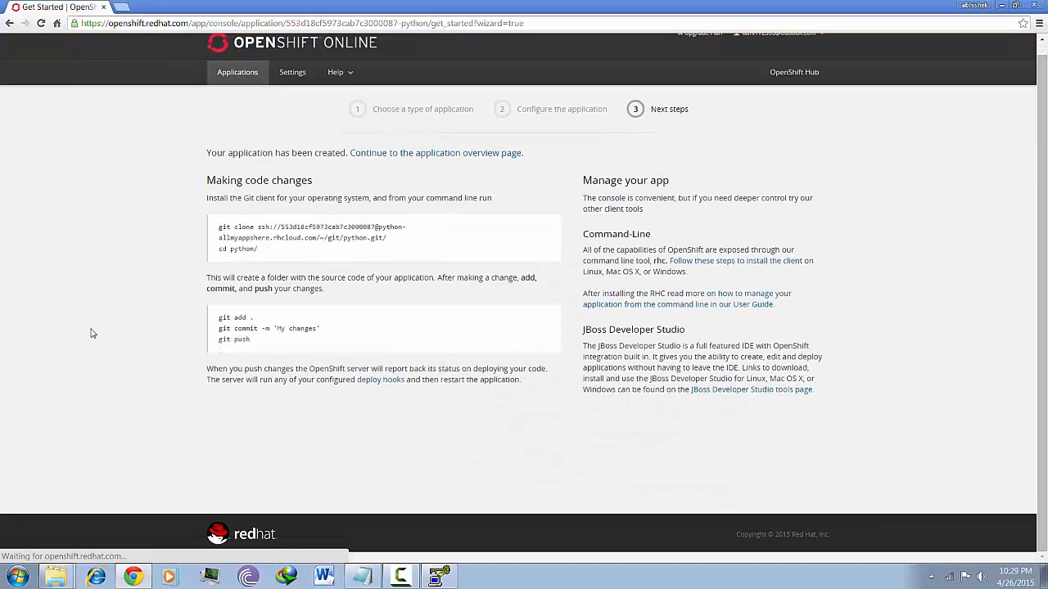
{"action": "left_click", "coordinate": [244, 85]}
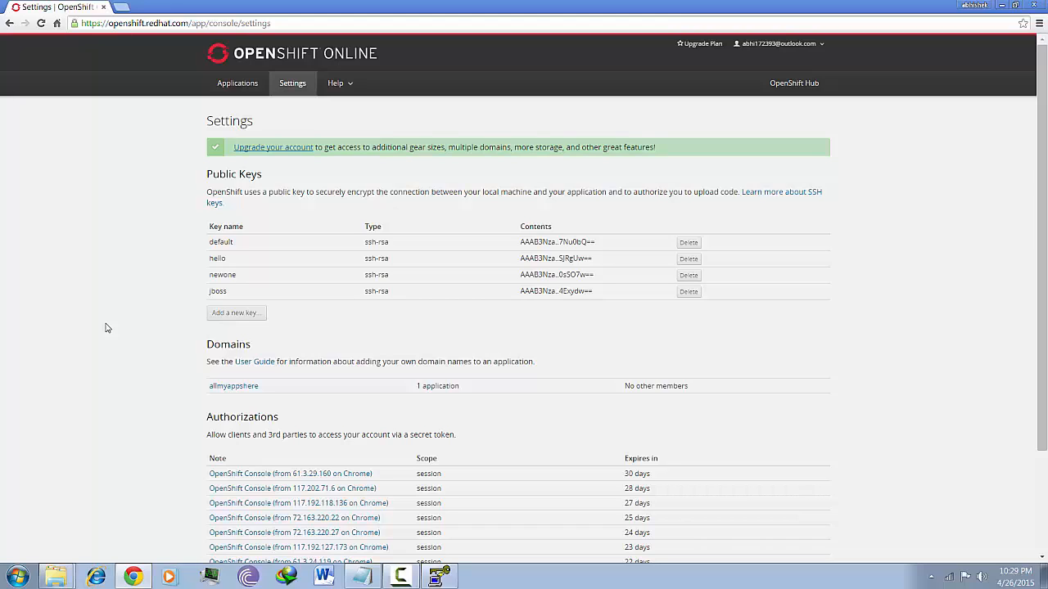
{"action": "left_click", "coordinate": [251, 322]}
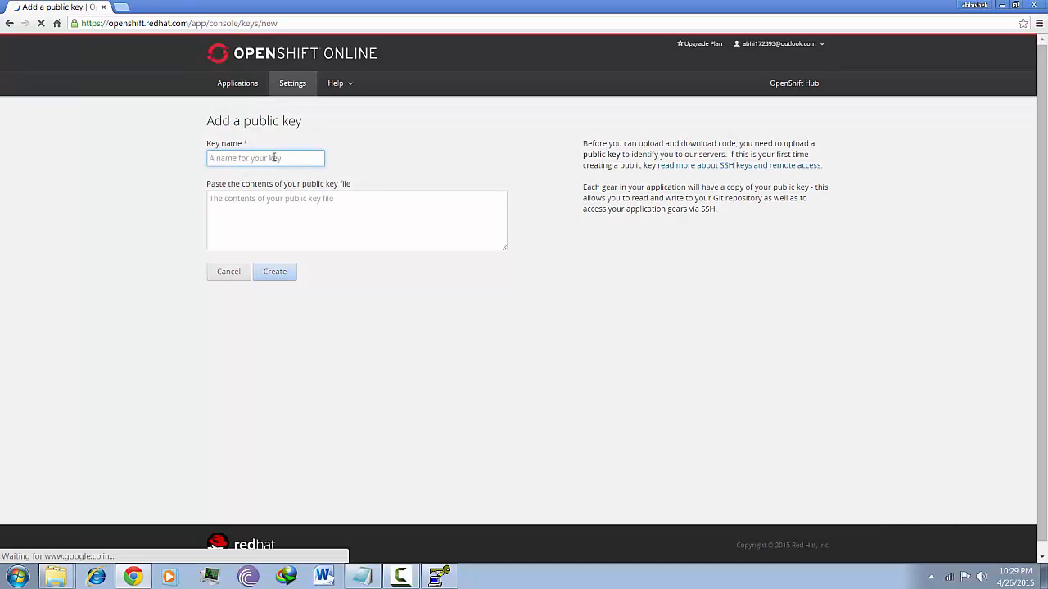
Create a public key named python using the key text copied from PuTTYgen
{"action": "left_click", "coordinate": [275, 158]}
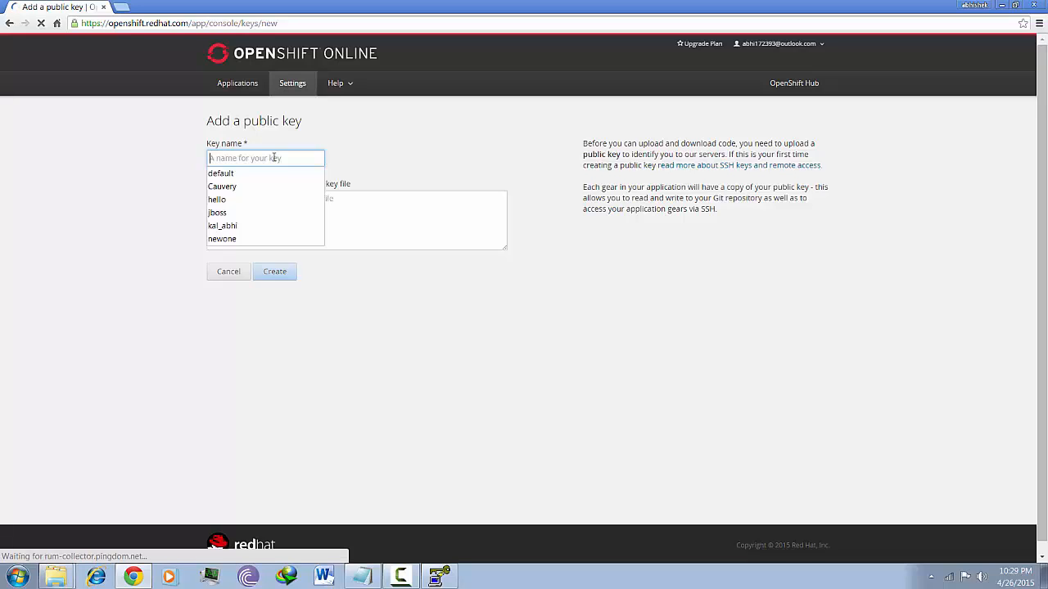
{"action": "type", "text": "python"}
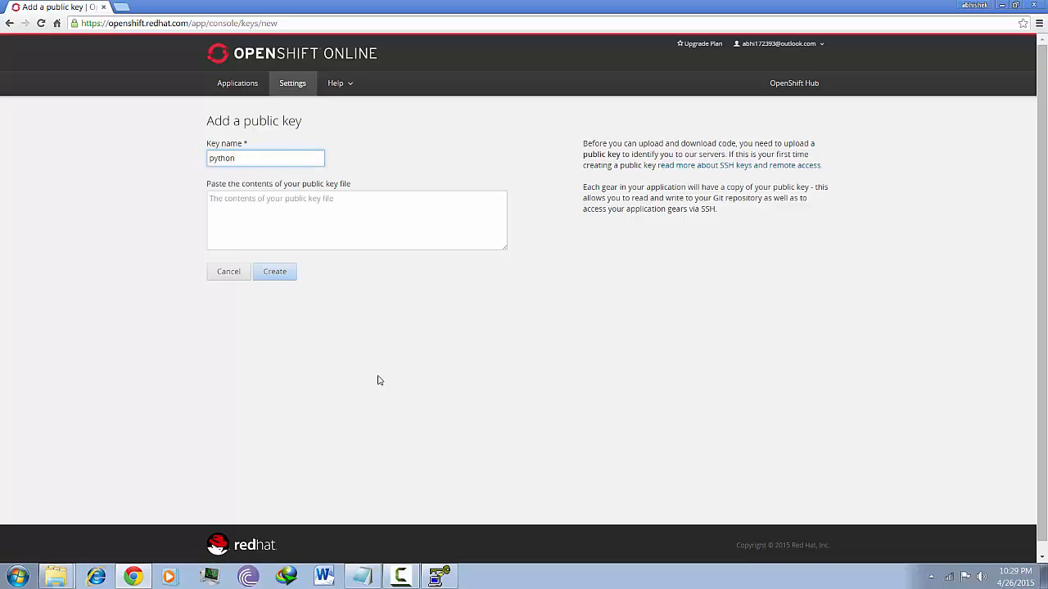
{"action": "left_click", "coordinate": [440, 576]}
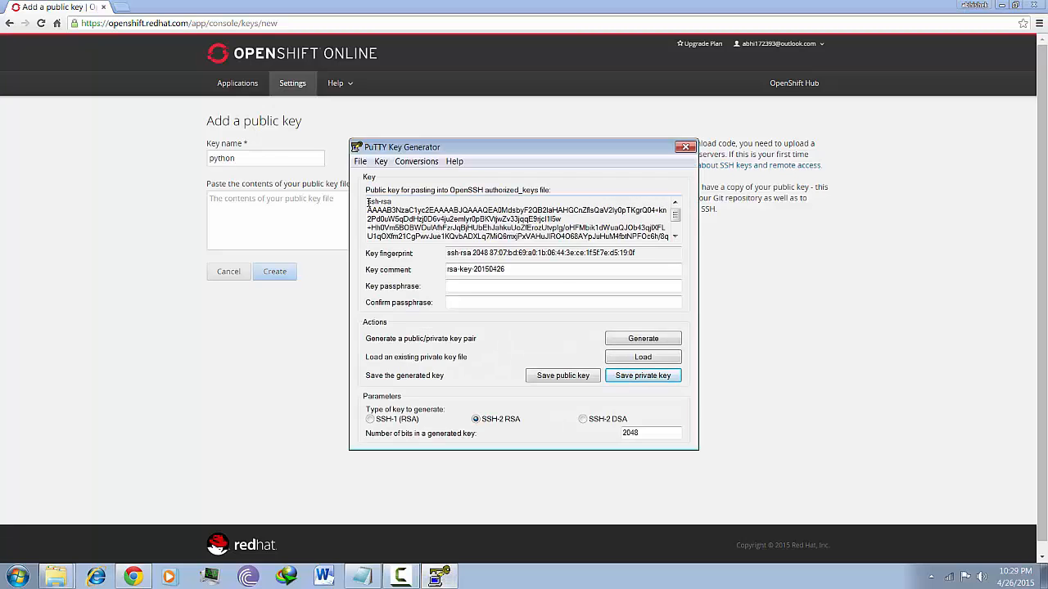
{"action": "left_click_drag", "start_coordinate": [370, 202], "coordinate": [627, 235]}
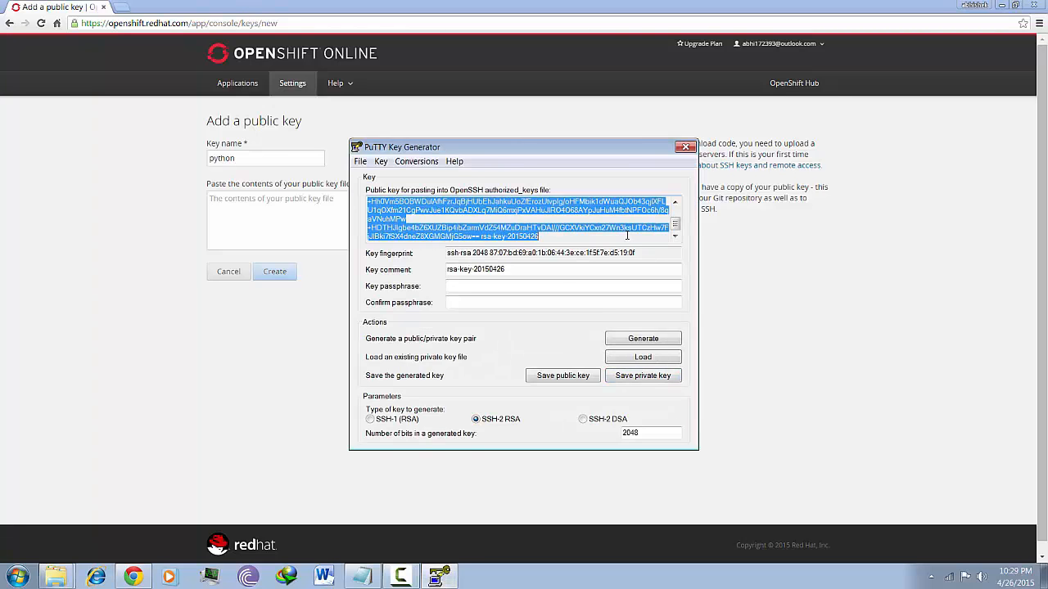
{"action": "left_click", "coordinate": [260, 214]}
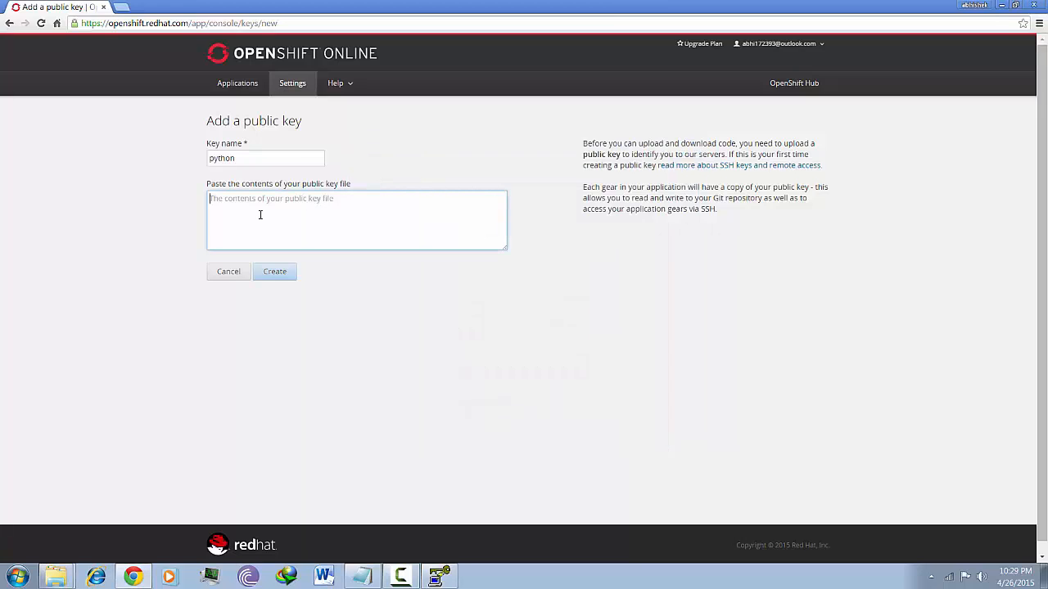
{"action": "key", "text": "ctrl+v"}
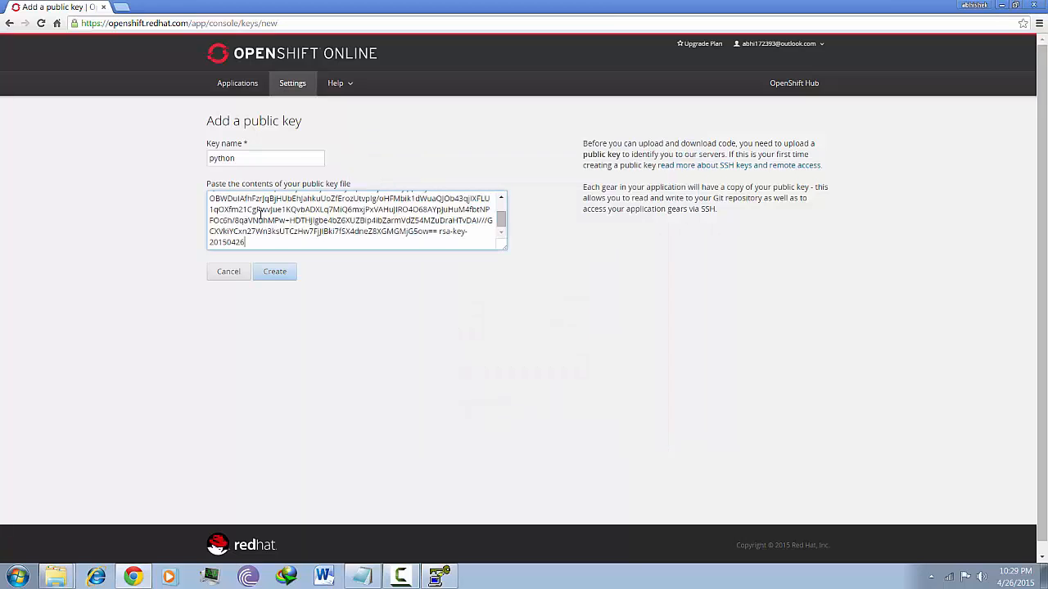
{"action": "left_click", "coordinate": [274, 271]}
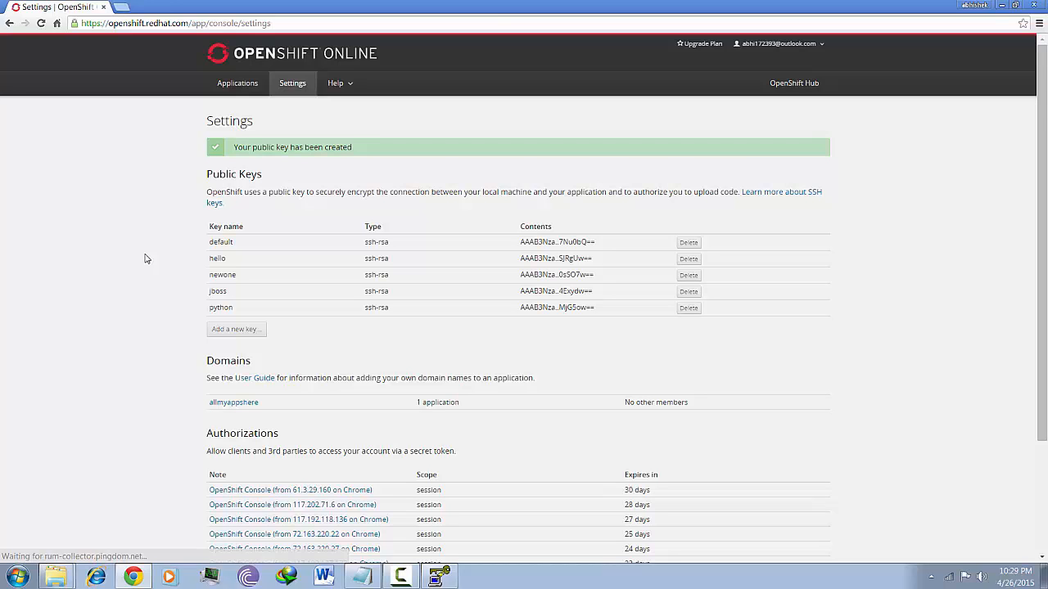
Minimize the browser, move PuTTYgen aside and select the pythonprivate key file
{"action": "left_click", "coordinate": [1003, 6]}
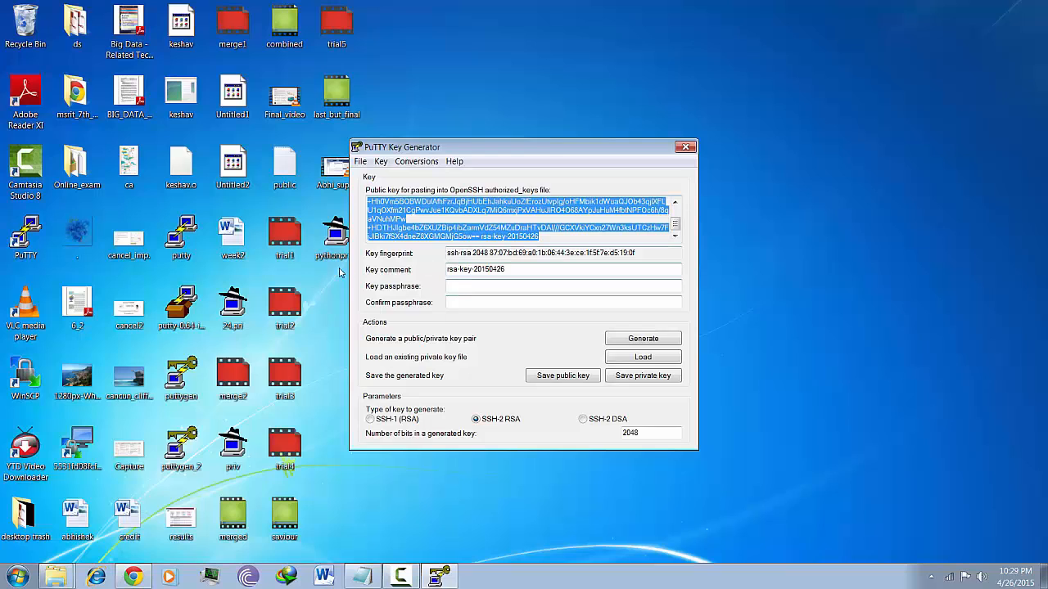
{"action": "left_click_drag", "start_coordinate": [491, 146], "coordinate": [711, 145]}
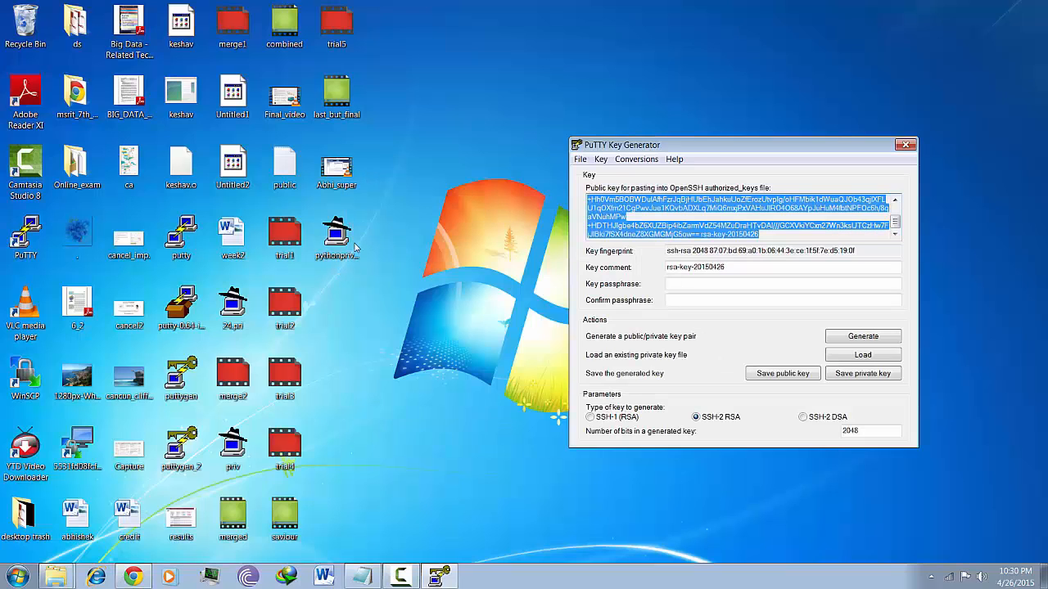
{"action": "left_click", "coordinate": [335, 238]}
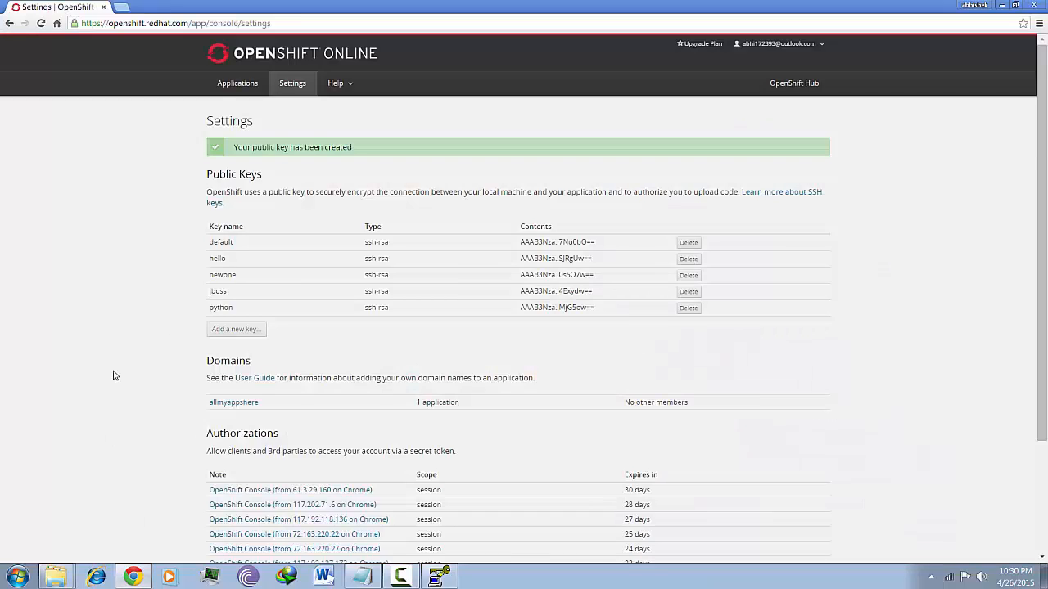
{"action": "scroll", "coordinate": [113, 374], "scroll_direction": "down", "scroll_amount": 3}
{"action": "scroll", "coordinate": [112, 374], "scroll_direction": "up", "scroll_amount": 3}
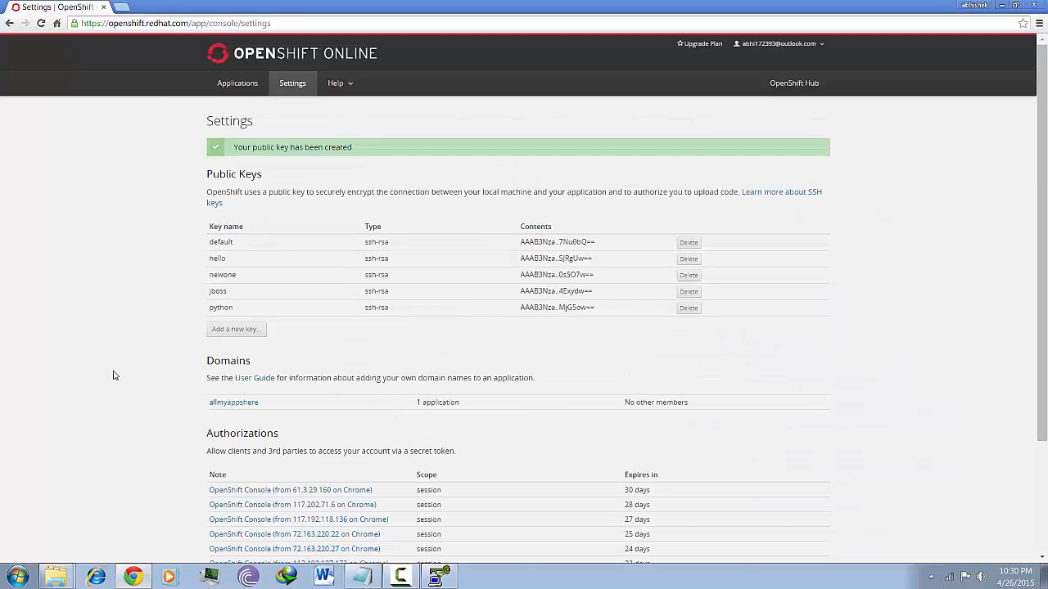
From Applications, open python and confirm adding the MySQL 5.5 cartridge
{"action": "left_click", "coordinate": [234, 93]}
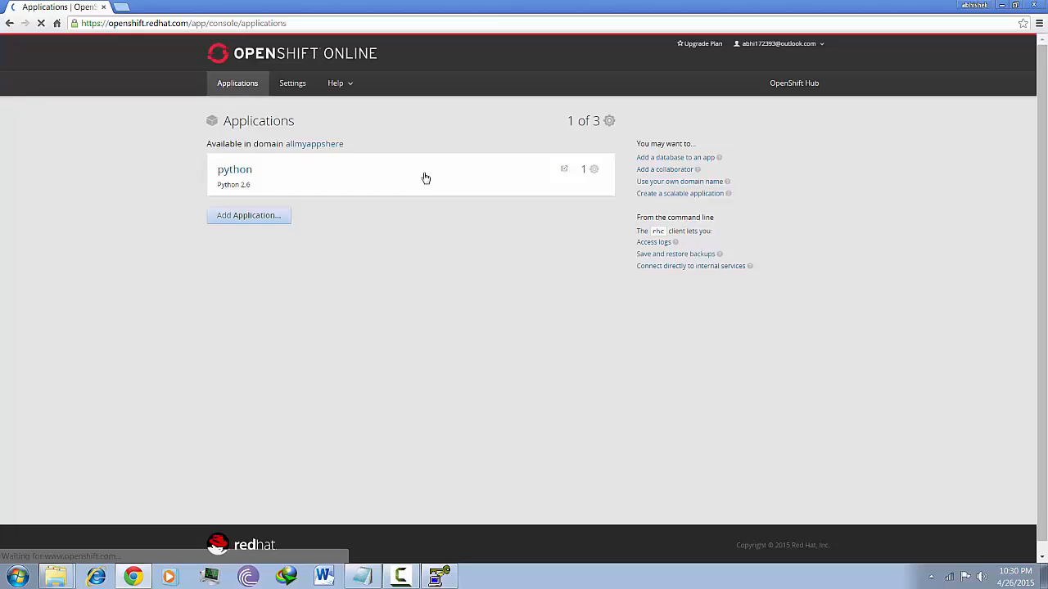
{"action": "left_click", "coordinate": [424, 176]}
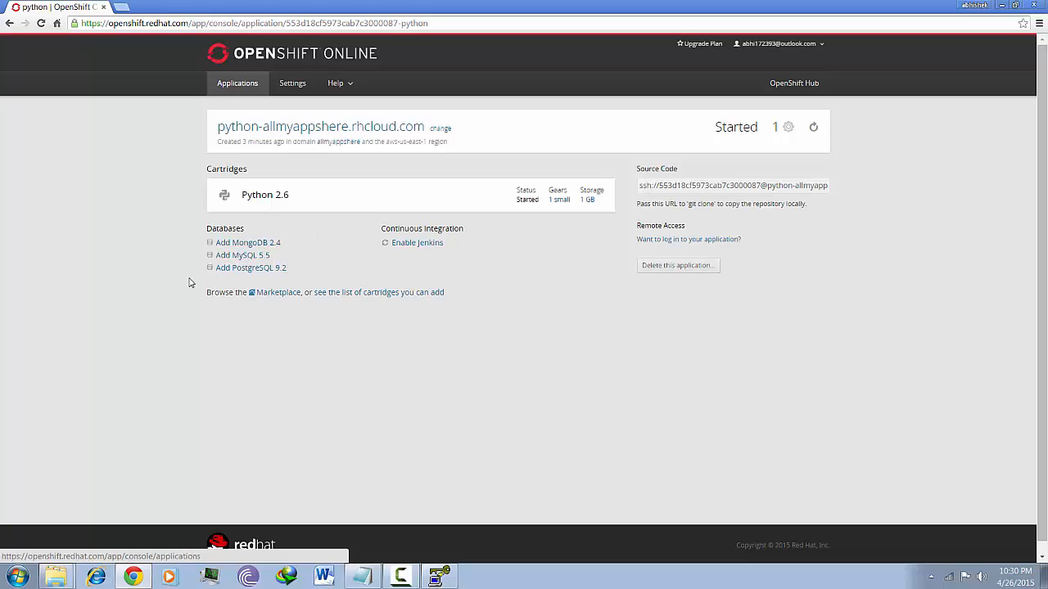
{"action": "left_click", "coordinate": [260, 258]}
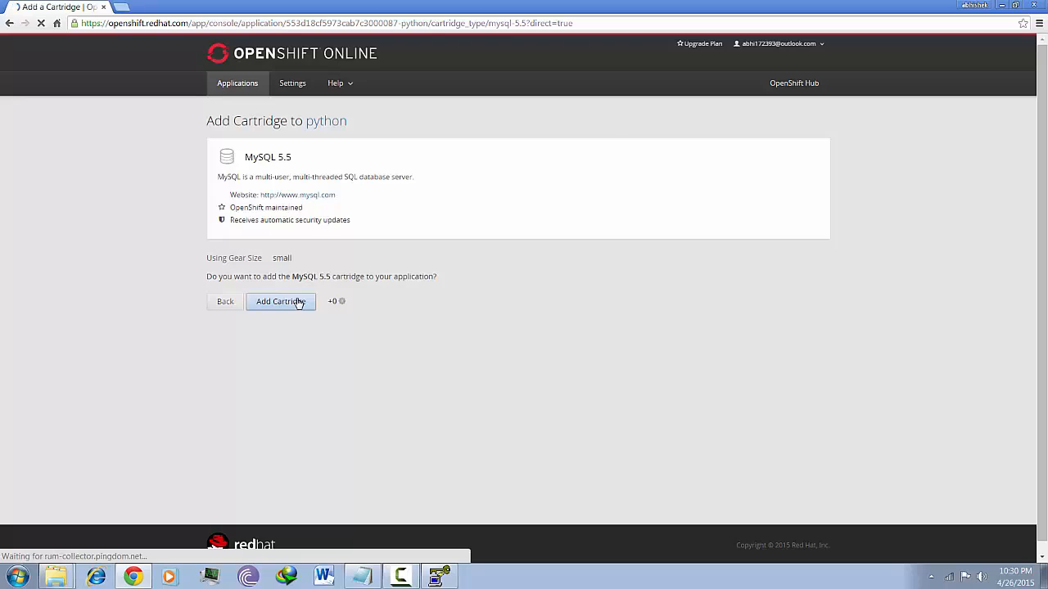
{"action": "left_click", "coordinate": [298, 302]}
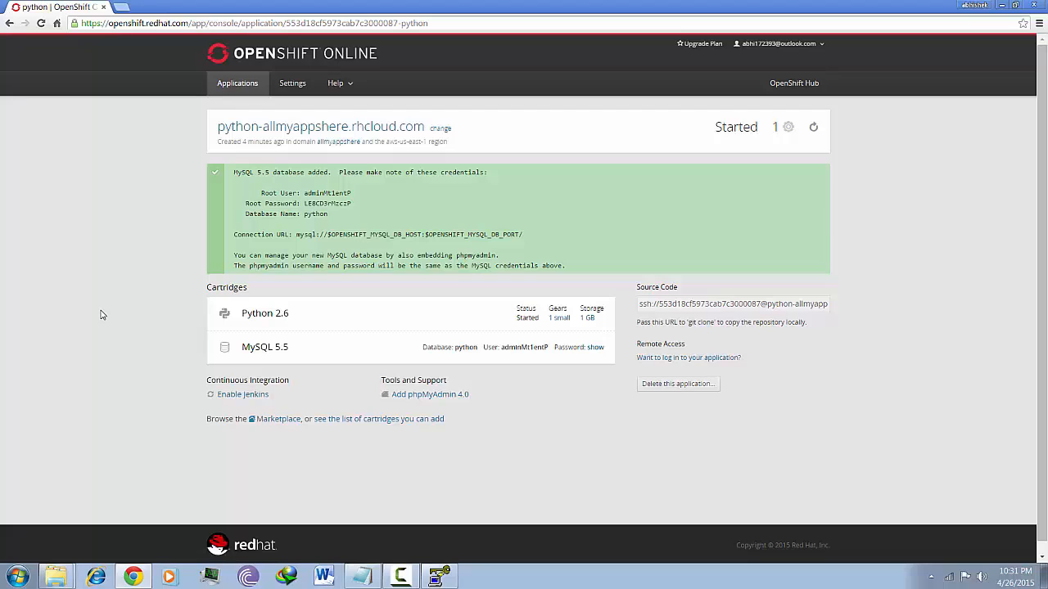
Reveal and copy the python app's ssh login command, then minimize Chrome
{"action": "scroll", "coordinate": [101, 315], "scroll_direction": "down", "scroll_amount": 1}
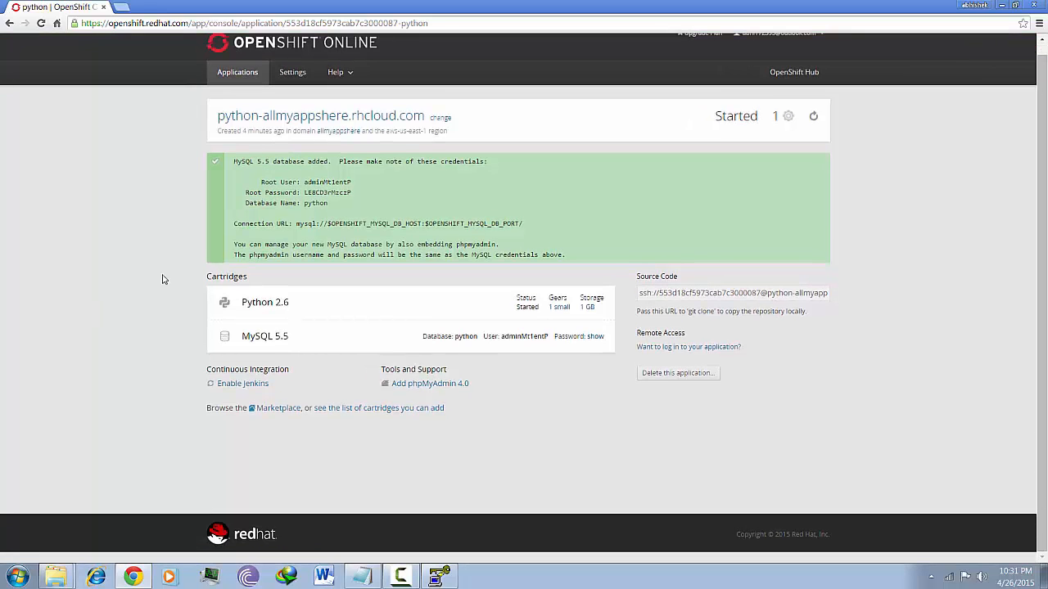
{"action": "left_click", "coordinate": [670, 348]}
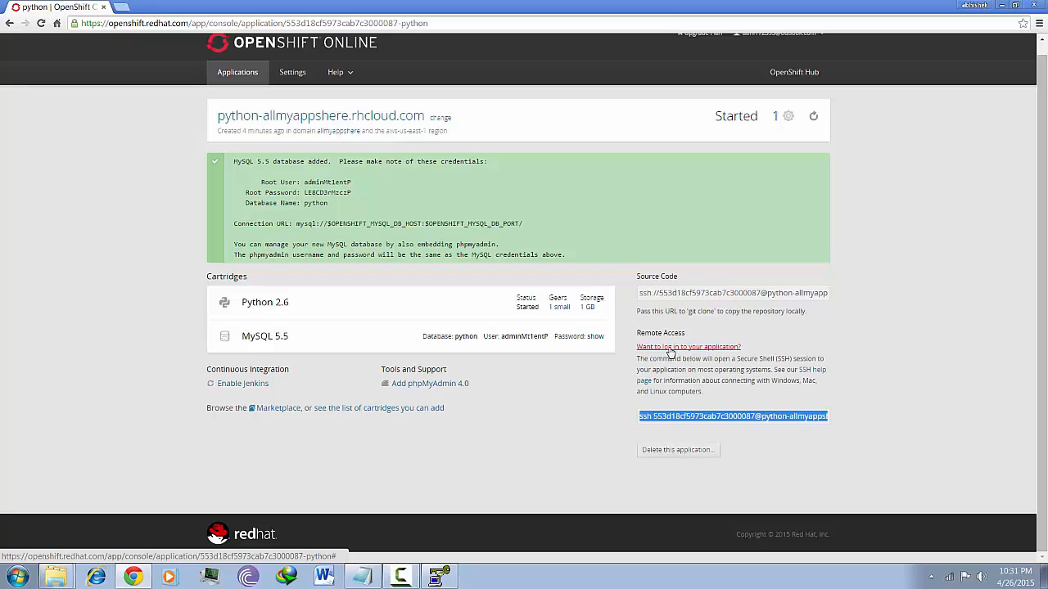
{"action": "left_click", "coordinate": [674, 422]}
{"action": "left_click", "coordinate": [674, 421]}
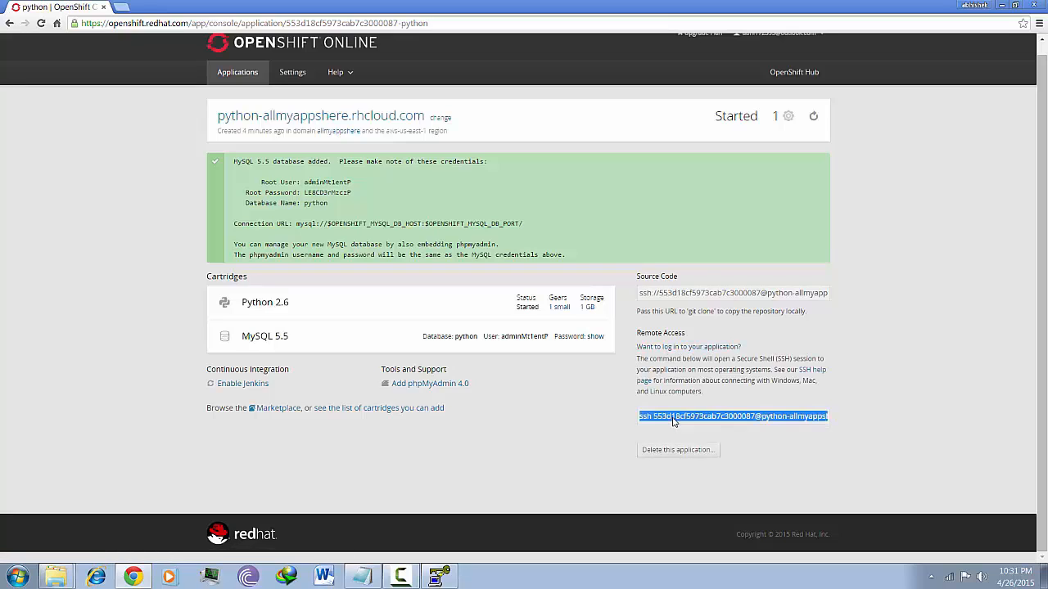
{"action": "left_click", "coordinate": [674, 422]}
{"action": "left_click", "coordinate": [673, 422]}
{"action": "left_click", "coordinate": [674, 421]}
{"action": "left_click", "coordinate": [674, 422]}
{"action": "left_click", "coordinate": [674, 422]}
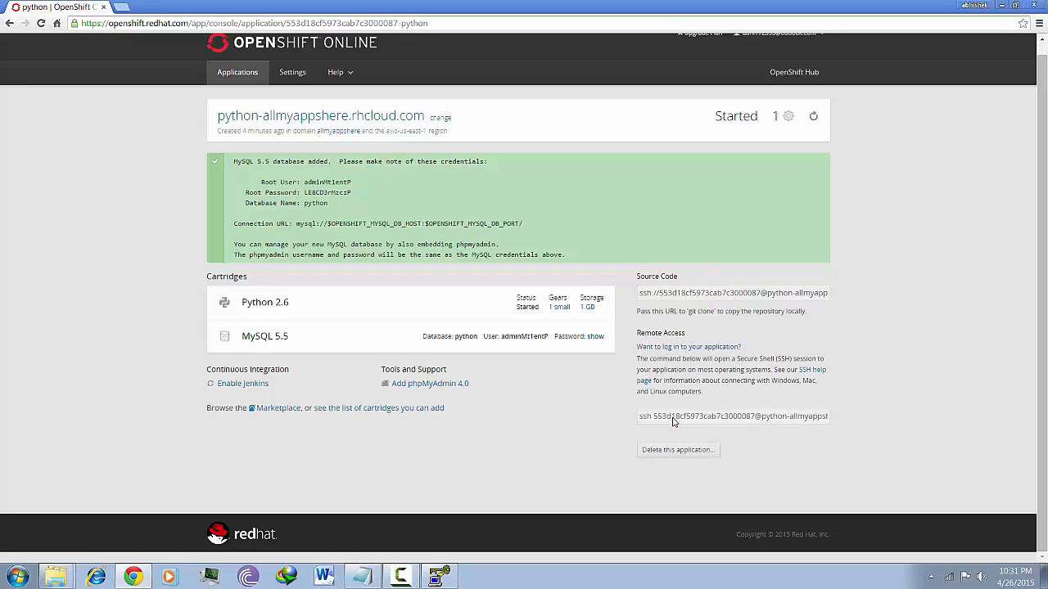
{"action": "left_click", "coordinate": [674, 422]}
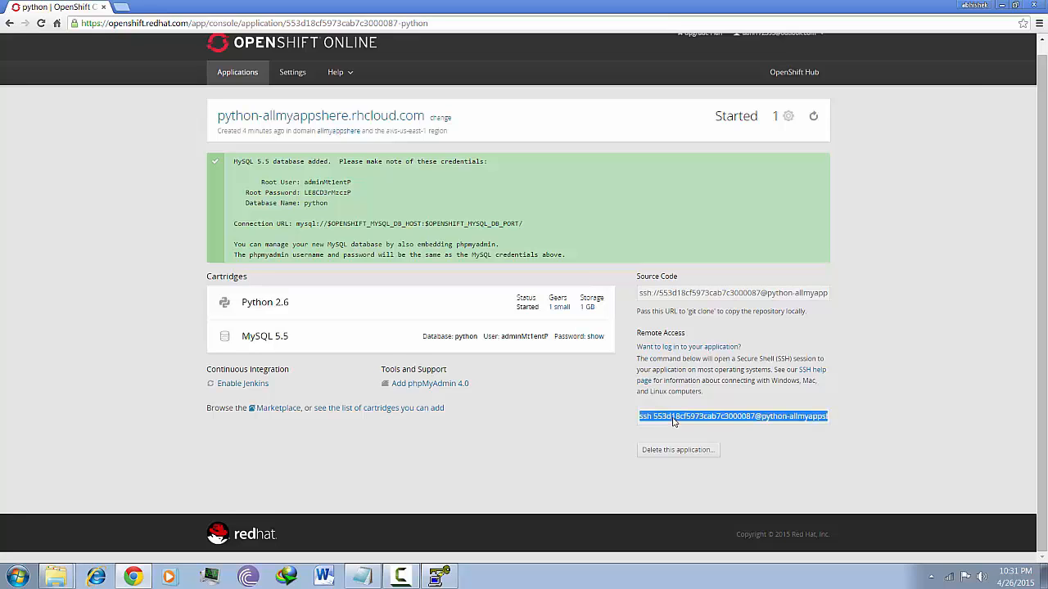
{"action": "left_click", "coordinate": [1001, 6]}
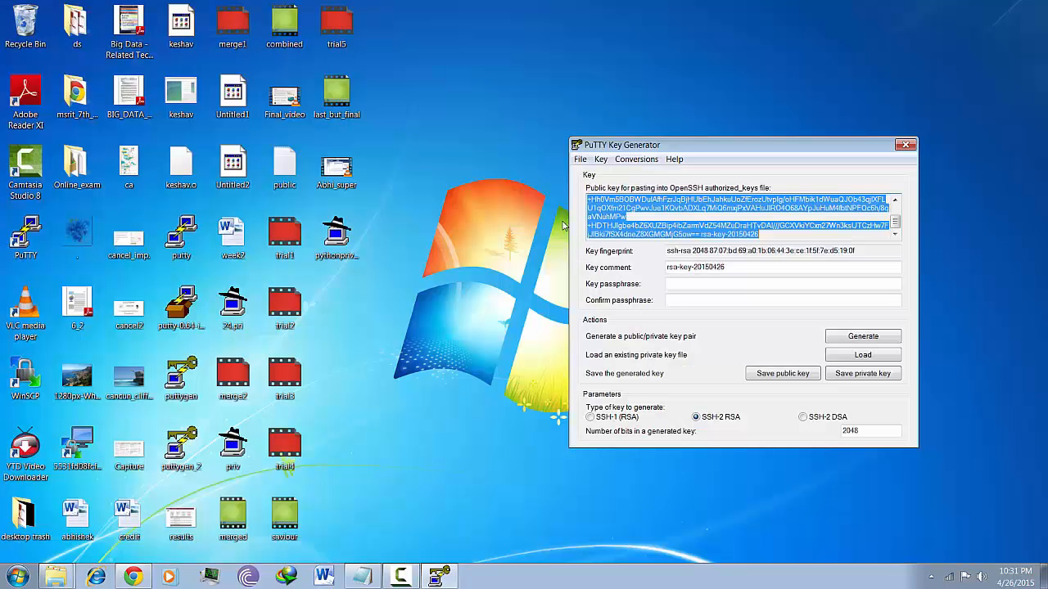
Close PuTTYgen, launch WinSCP and start defining a New Site
{"action": "left_click", "coordinate": [907, 145]}
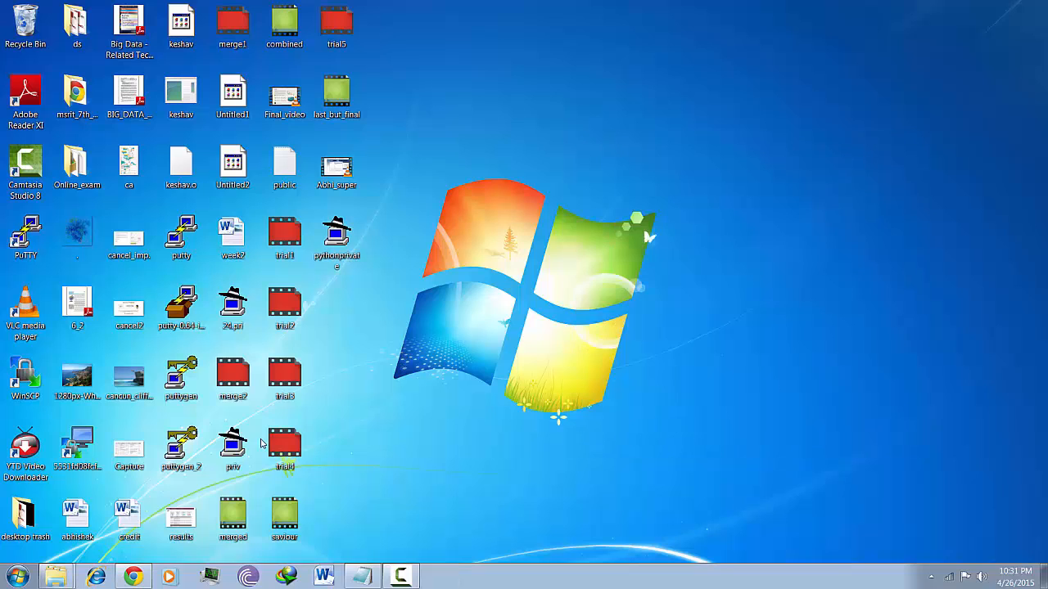
{"action": "left_click", "coordinate": [17, 576]}
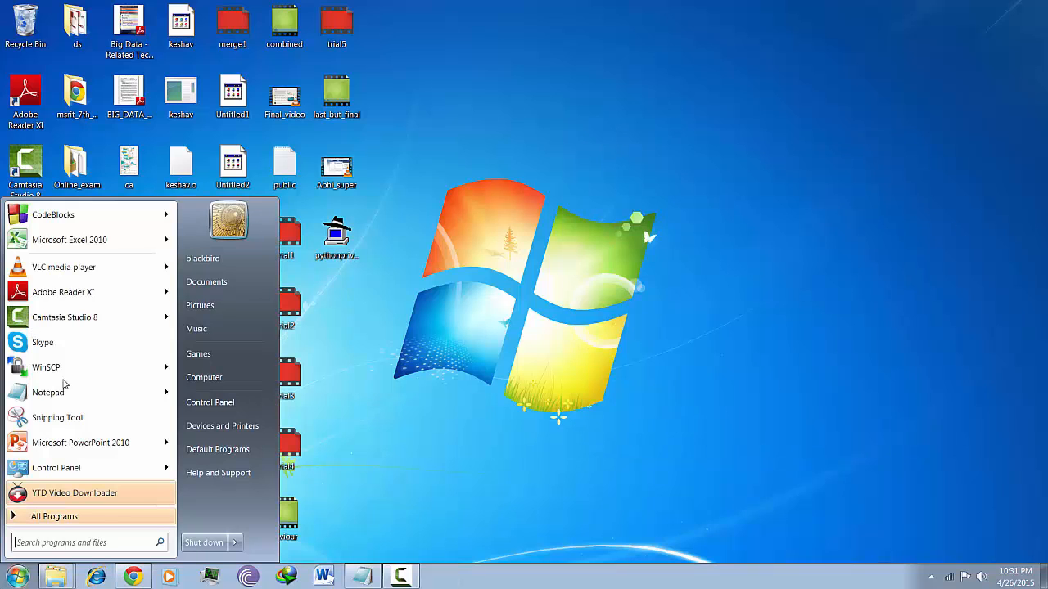
{"action": "mouse_move", "coordinate": [81, 369]}
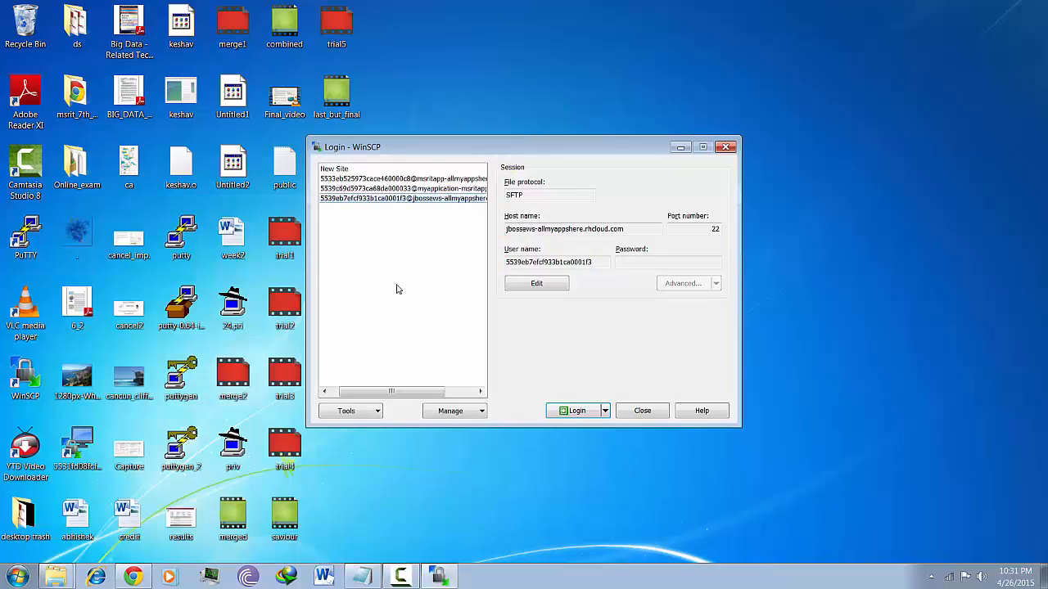
{"action": "left_click", "coordinate": [341, 170]}
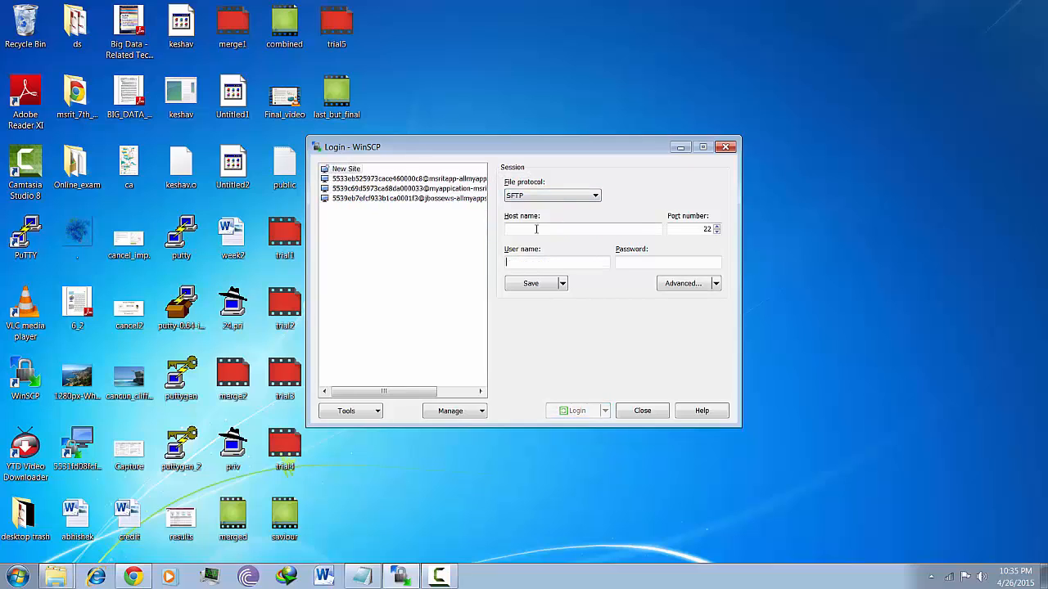
Paste the ssh command as host python-allmyappshere.rhcloud.com, splitting out the user name
{"action": "left_click", "coordinate": [537, 229]}
{"action": "key", "text": "ctrl+v"}
{"action": "key", "text": "Home"}
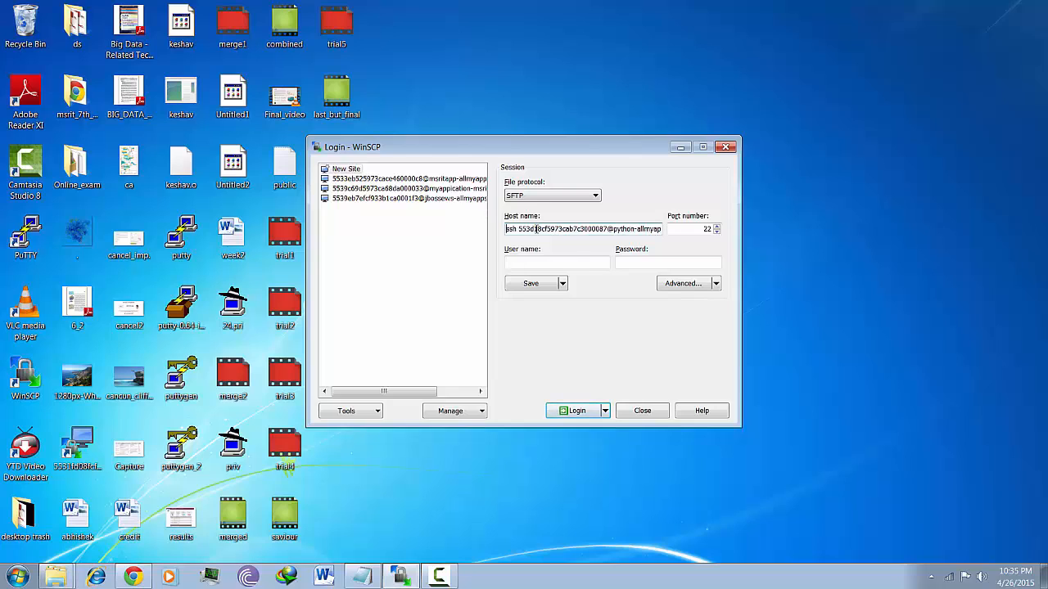
{"action": "key", "text": "Right"}
{"action": "key", "text": "Right"}
{"action": "key", "text": "BackSpace"}
{"action": "key", "text": "BackSpace"}
{"action": "key", "text": "BackSpace"}
{"action": "key", "text": "BackSpace"}
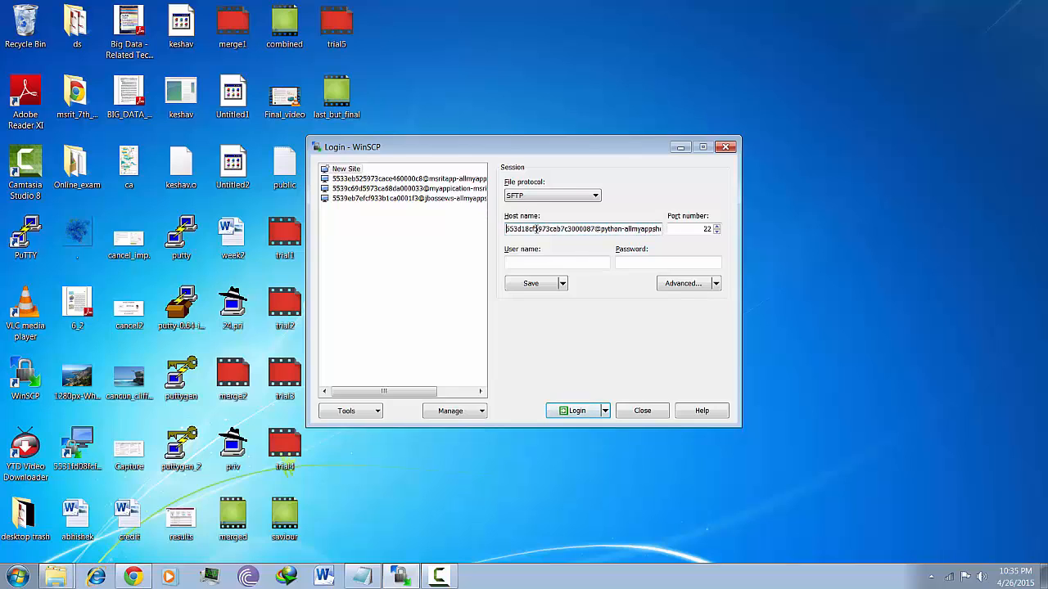
{"action": "left_click", "coordinate": [539, 262]}
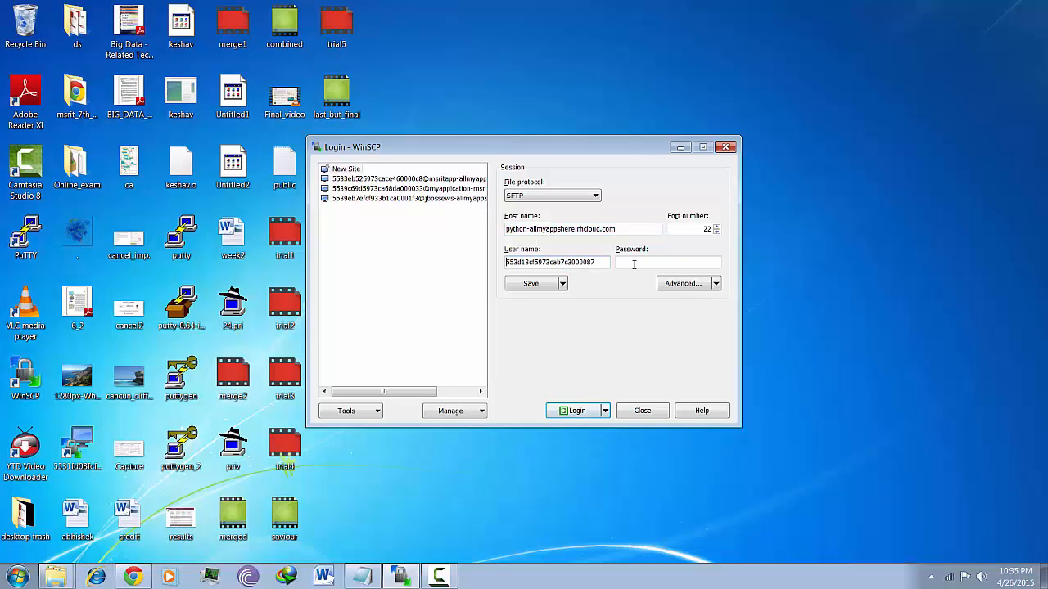
Enter the account password for the site
{"action": "left_click", "coordinate": [650, 263]}
{"action": "type", "text": "•••••••••••••"}
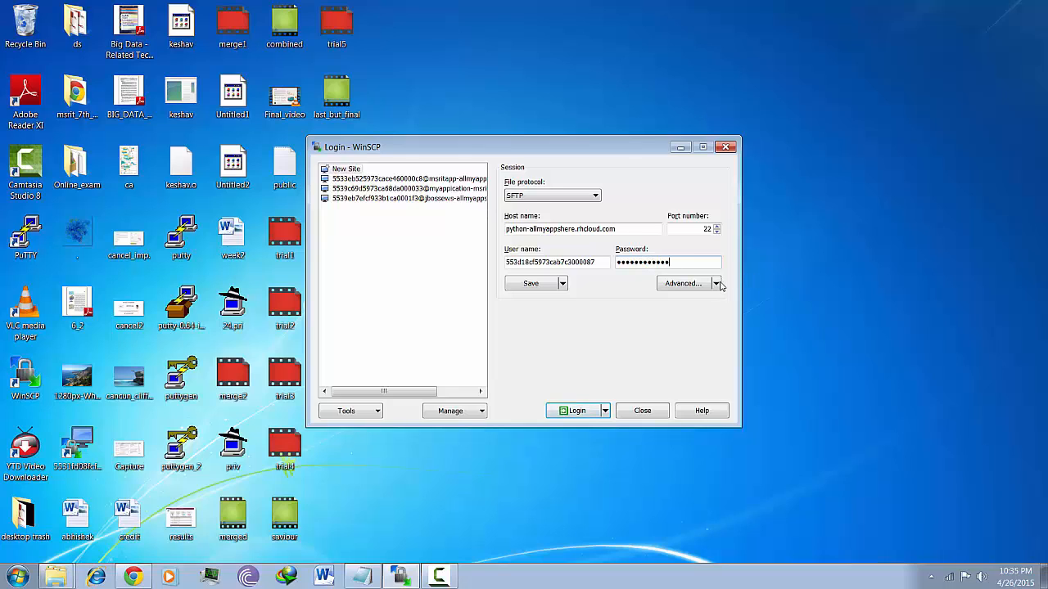
{"action": "key", "text": "BackSpace"}
{"action": "key", "text": "BackSpace"}
{"action": "key", "text": "BackSpace"}
{"action": "key", "text": "BackSpace"}
{"action": "key", "text": "BackSpace"}
{"action": "key", "text": "BackSpace"}
{"action": "key", "text": "BackSpace"}
{"action": "key", "text": "BackSpace"}
{"action": "key", "text": "BackSpace"}
{"action": "key", "text": "BackSpace"}
{"action": "key", "text": "BackSpace"}
{"action": "type", "text": "•••••••••"}
Set pythonprivate.ppk as the private key under Advanced > Authentication
{"action": "left_click", "coordinate": [716, 284]}
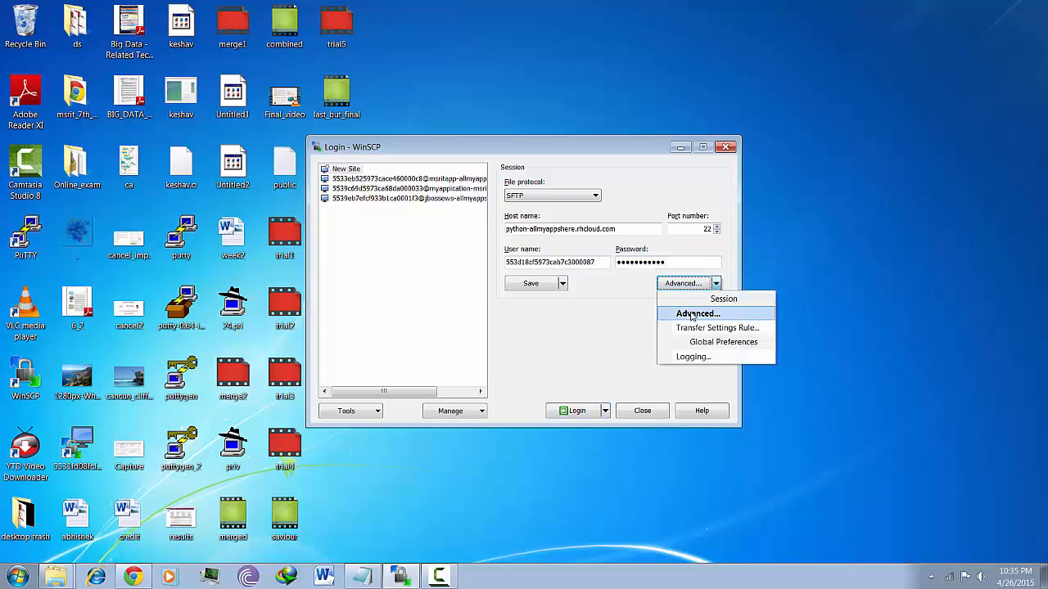
{"action": "key", "text": "Return"}
{"action": "left_click", "coordinate": [370, 256]}
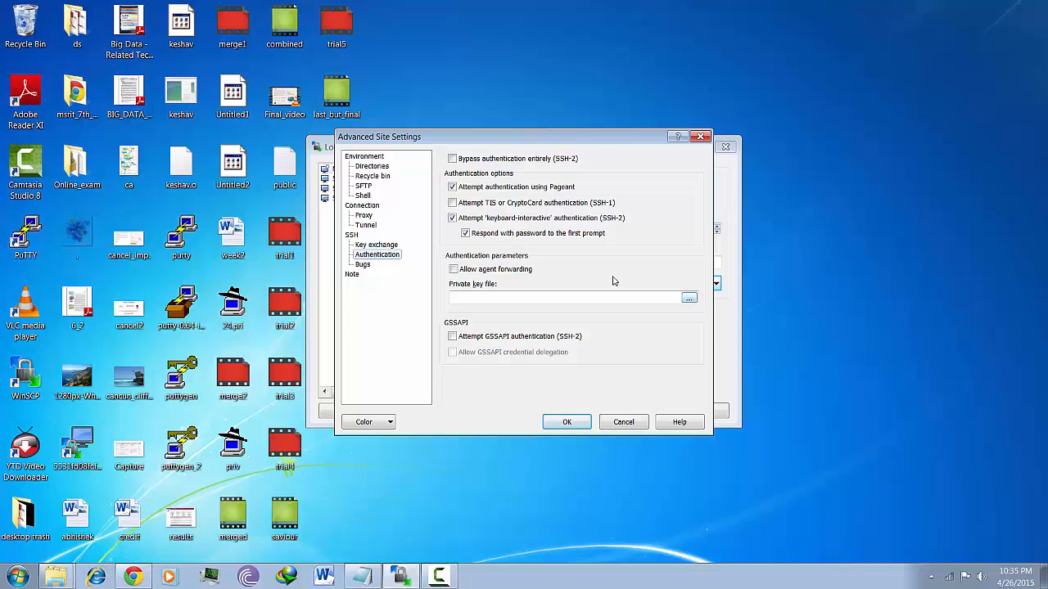
{"action": "left_click_drag", "start_coordinate": [584, 276], "coordinate": [587, 406]}
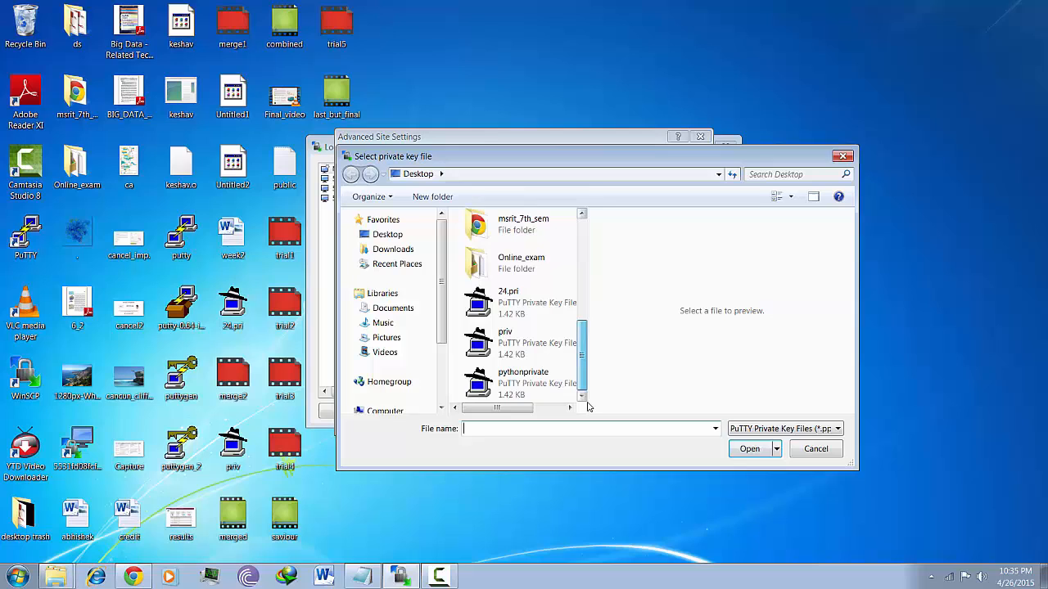
{"action": "double_click", "coordinate": [523, 378]}
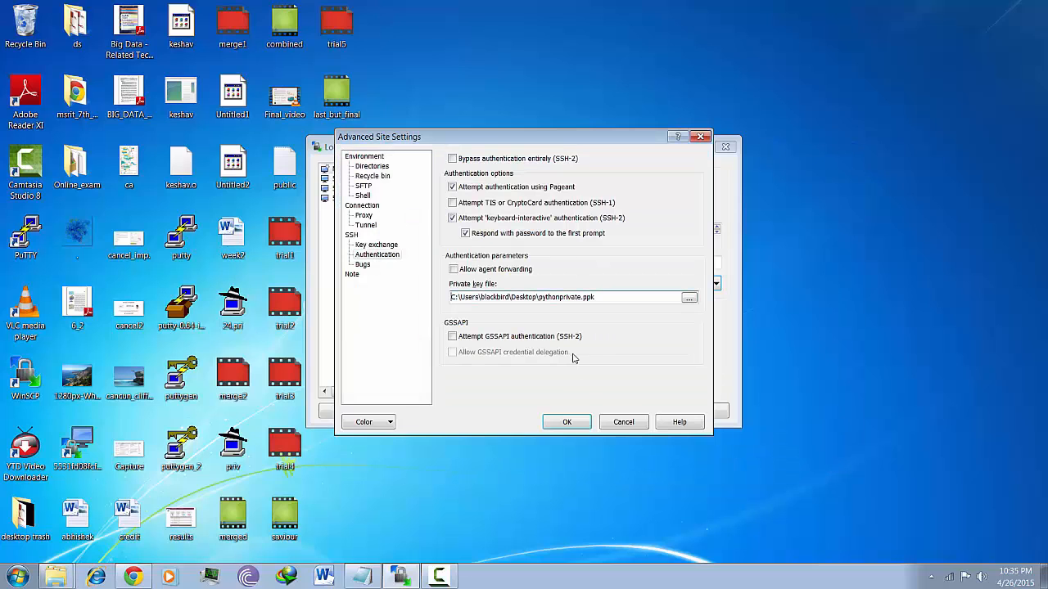
{"action": "left_click", "coordinate": [565, 422]}
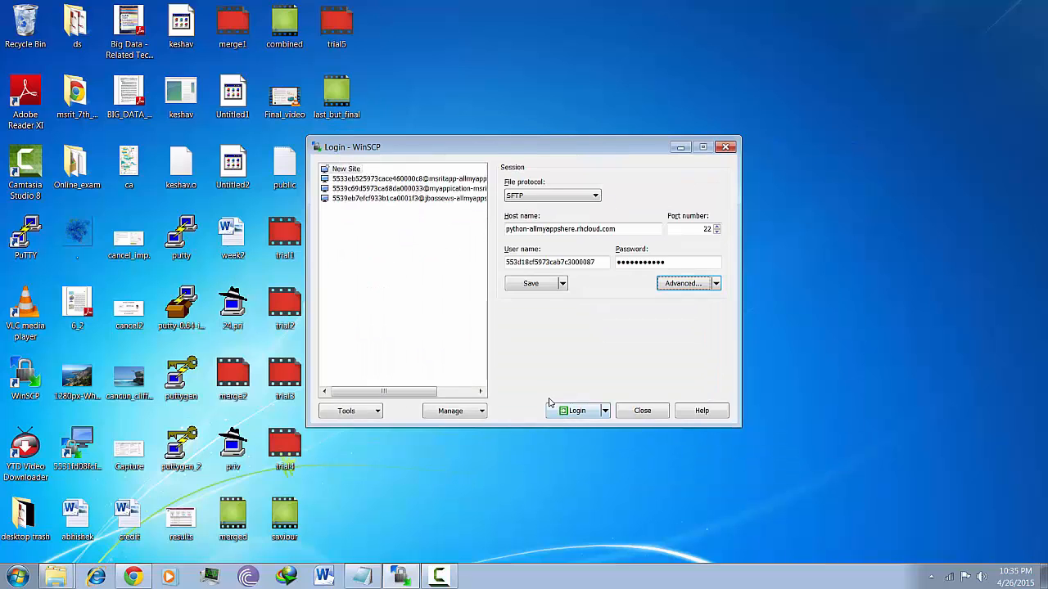
Save the session as a site under its default name and trust the gear's host key to connect
{"action": "left_click", "coordinate": [541, 285]}
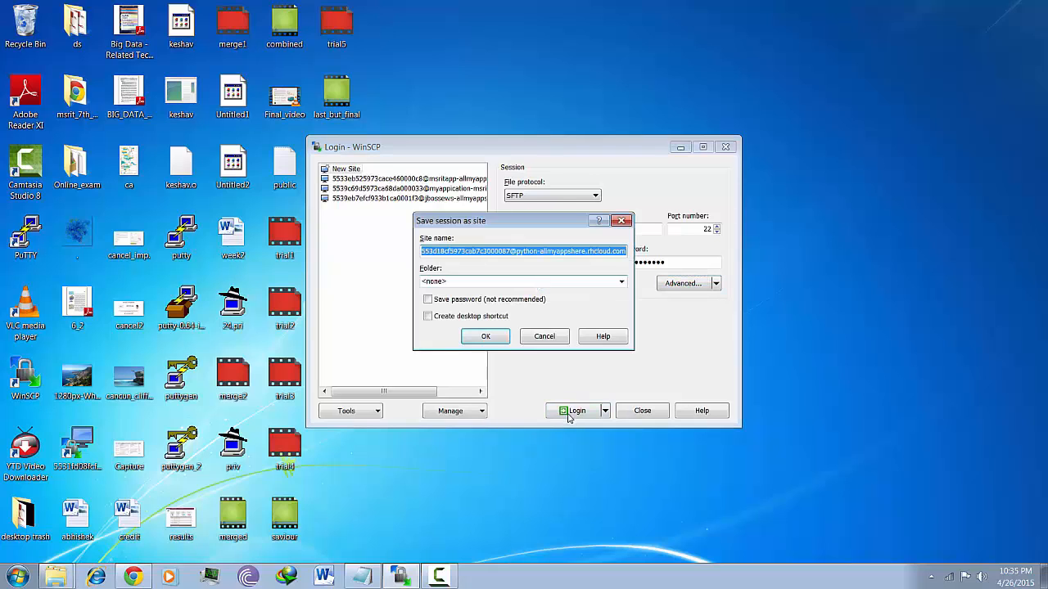
{"action": "key", "text": "Return"}
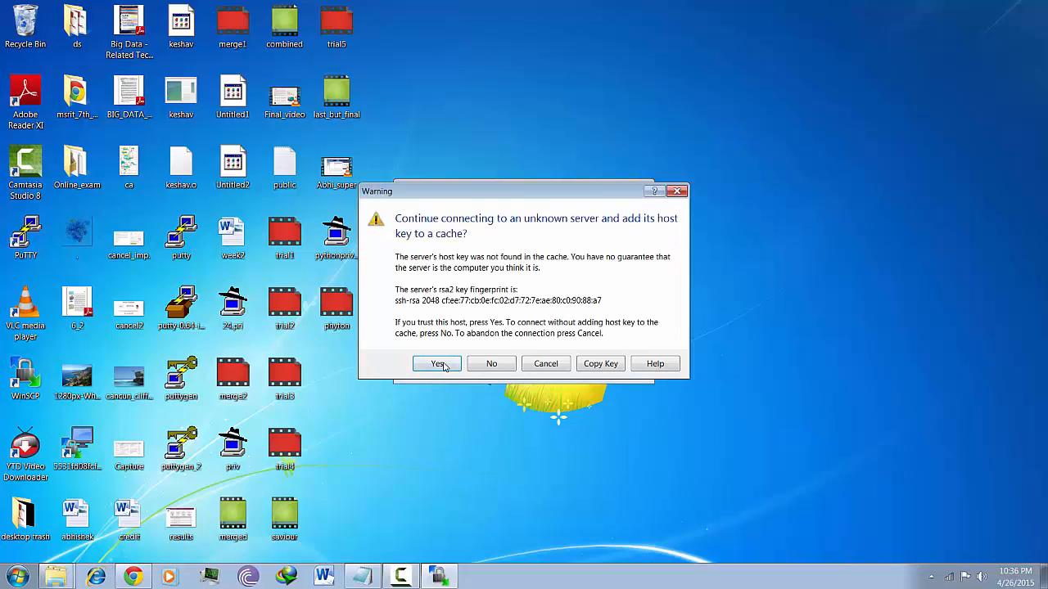
{"action": "left_click", "coordinate": [443, 364]}
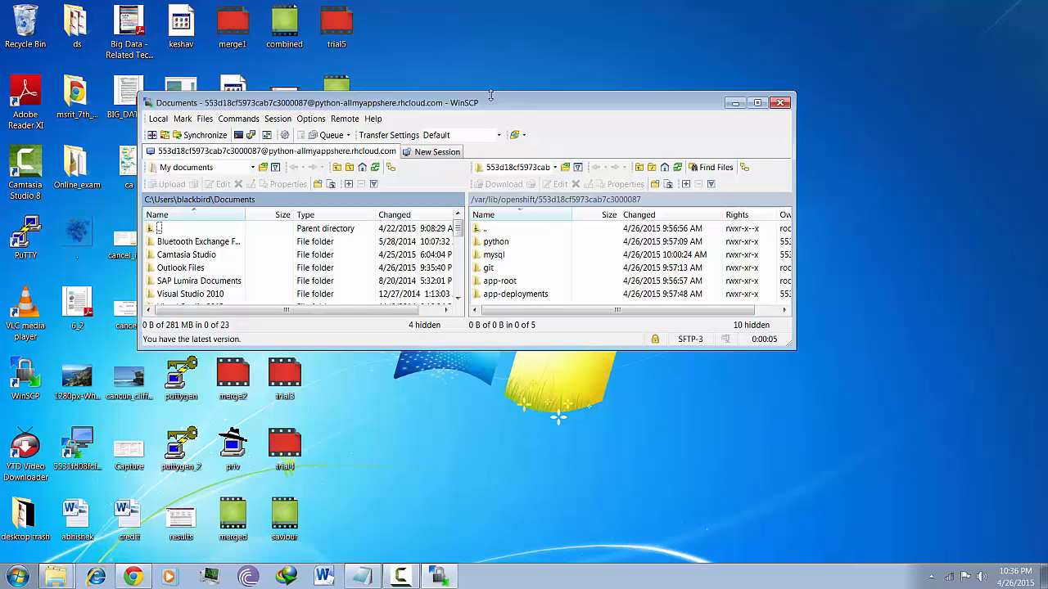
Maximize WinSCP, browse the remote gear into app-root/repo, then return to the OpenShift application page
{"action": "double_click", "coordinate": [491, 102]}
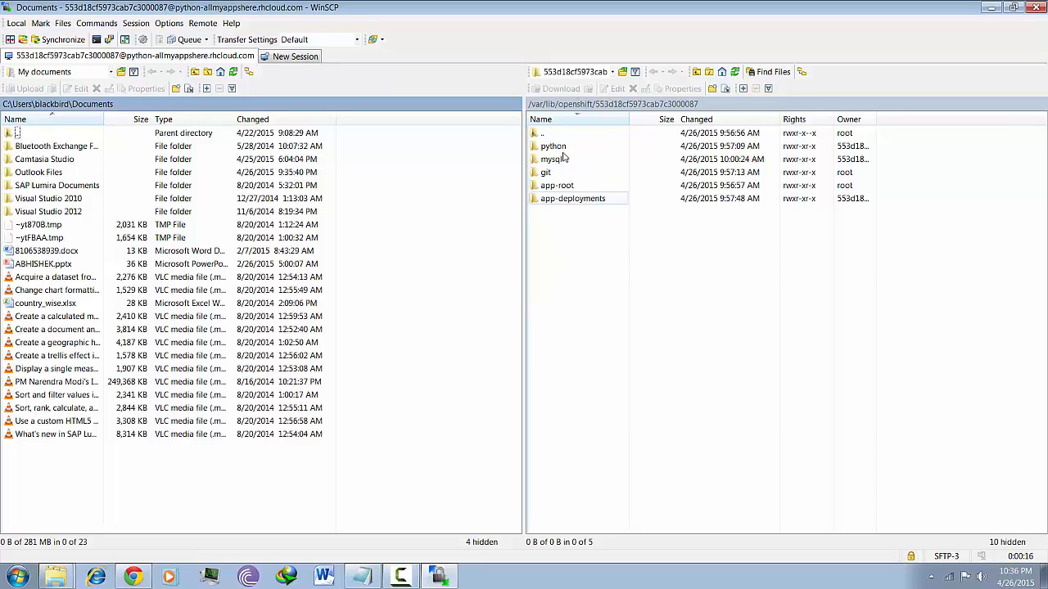
{"action": "left_click", "coordinate": [560, 206]}
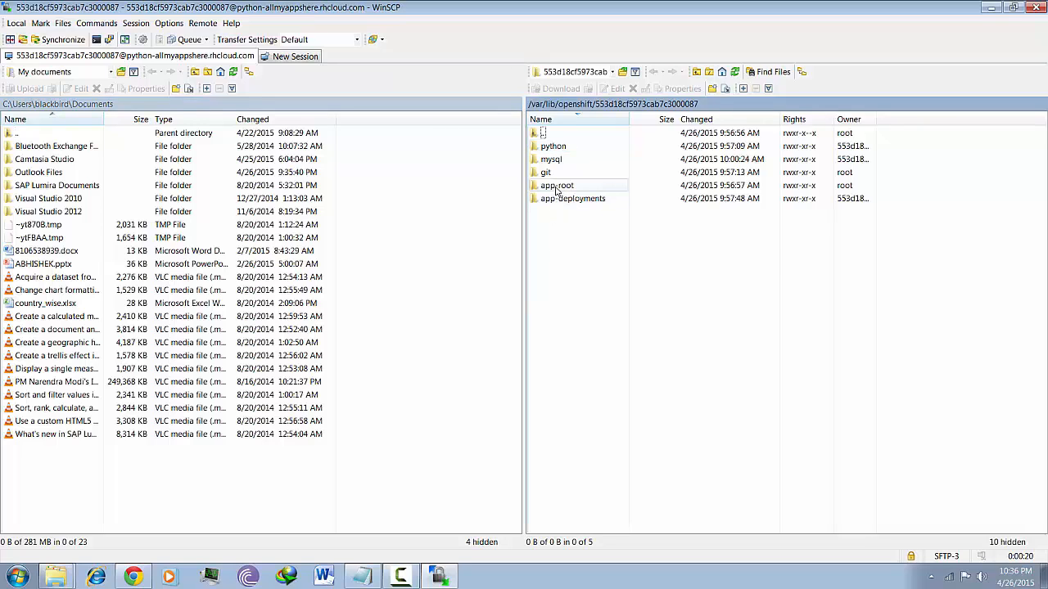
{"action": "left_click", "coordinate": [557, 191]}
{"action": "double_click", "coordinate": [557, 186]}
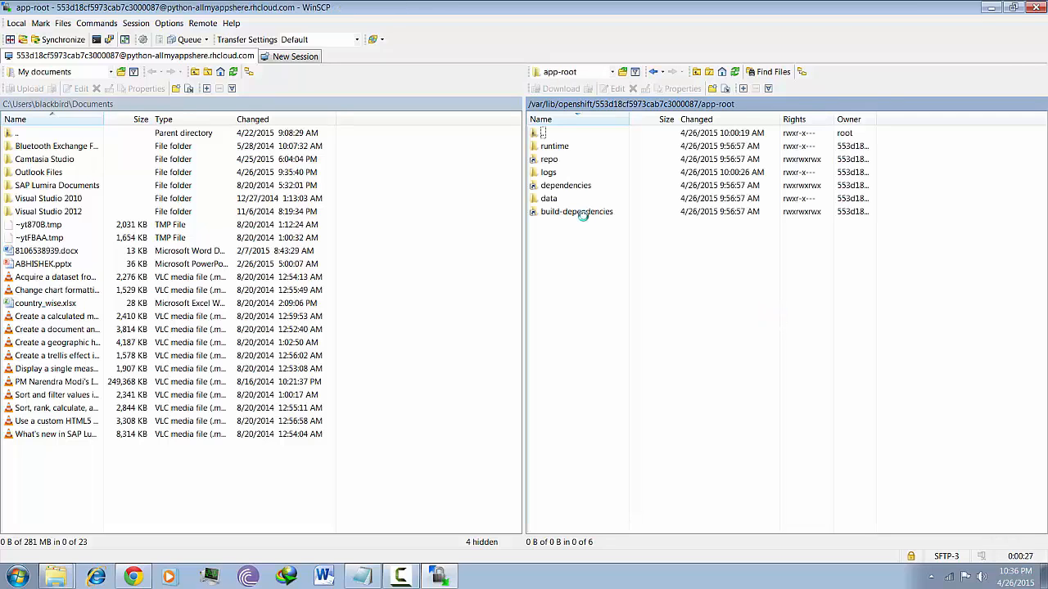
{"action": "double_click", "coordinate": [575, 162]}
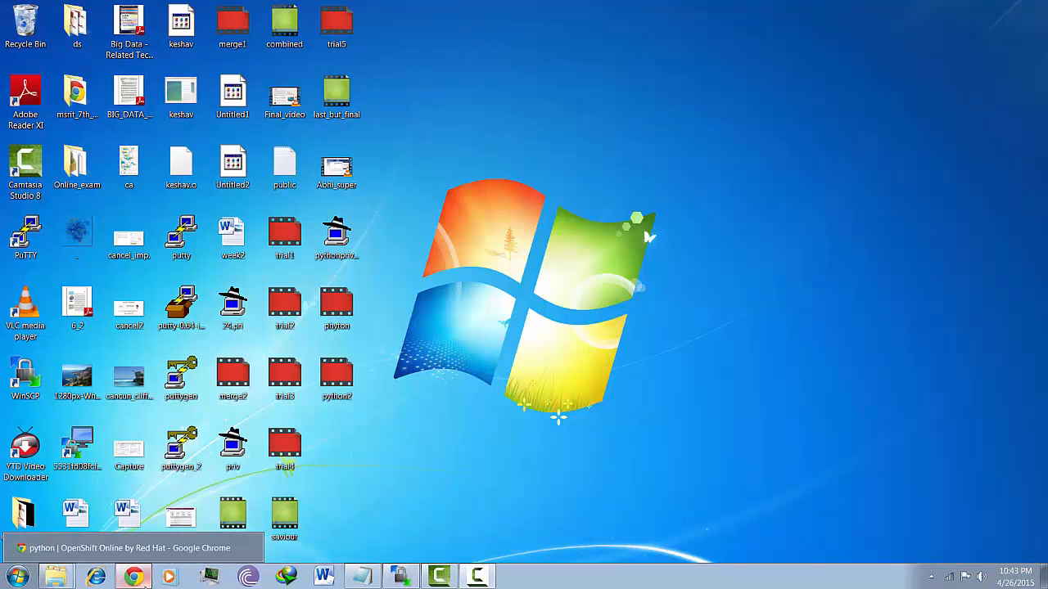
{"action": "left_click", "coordinate": [143, 581]}
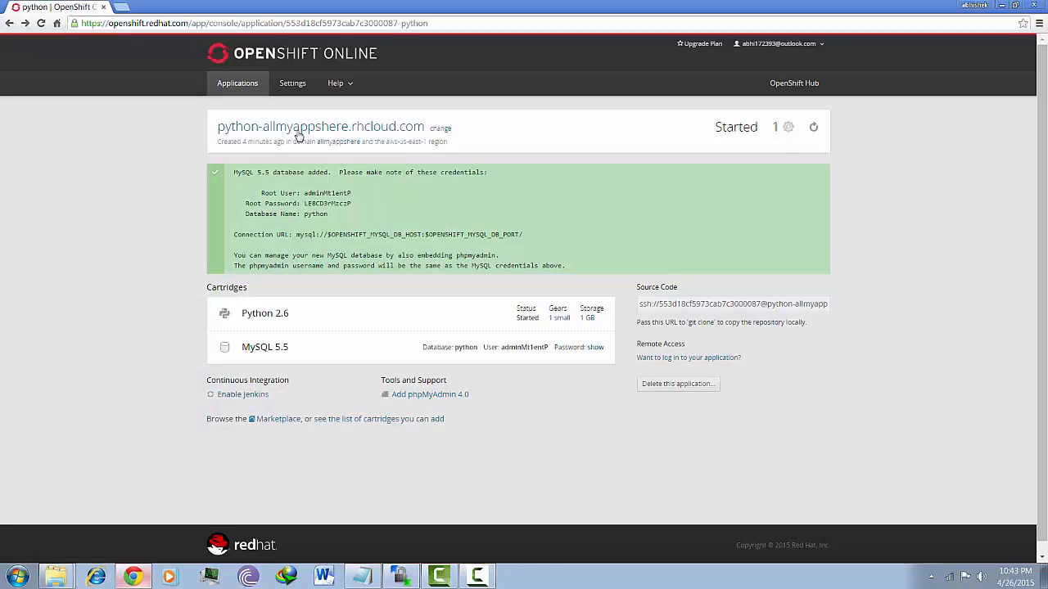